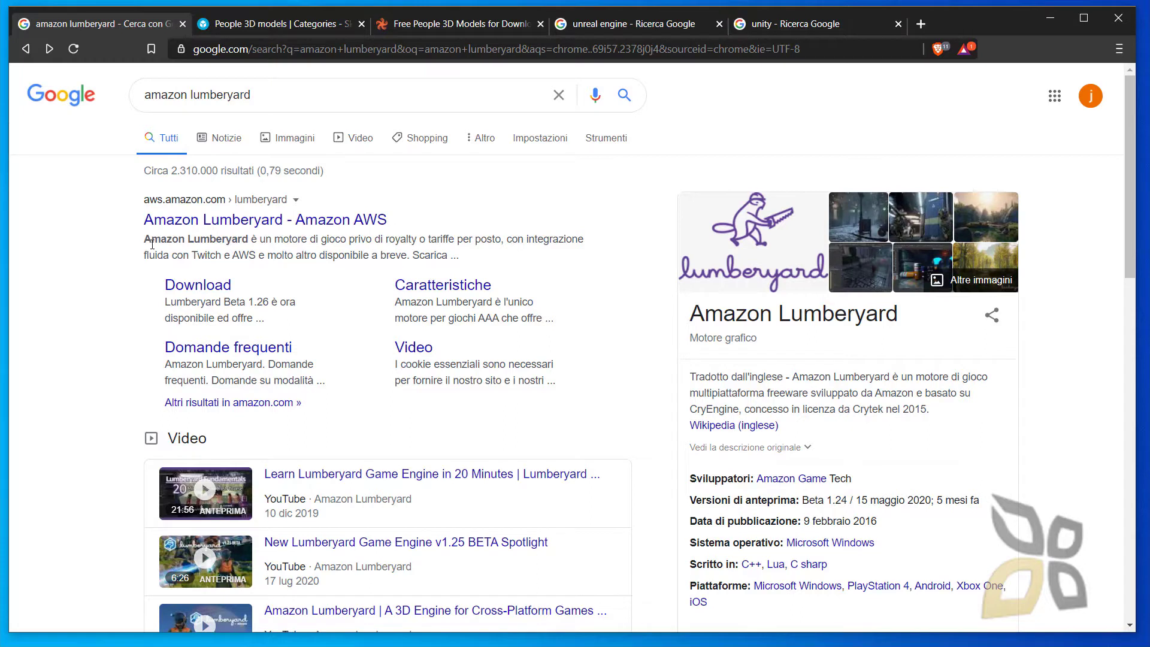
Step: Maximize the browser window and open the official Amazon Lumberyard page on AWS from the search results
{"action": "left_click", "coordinate": [204, 95]}
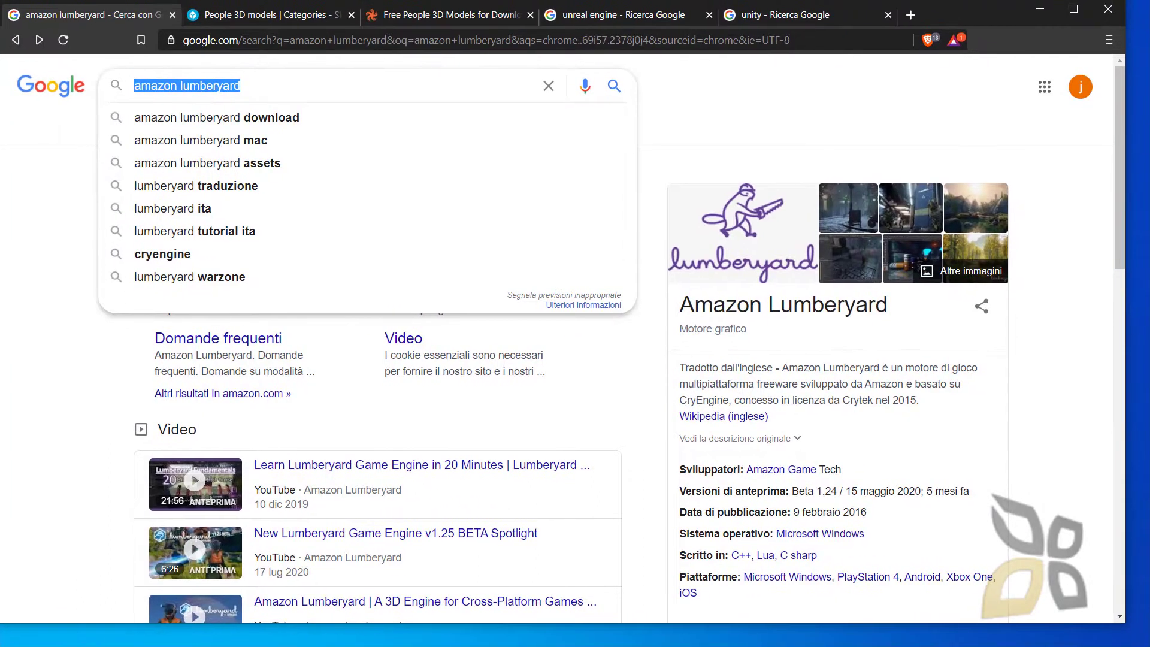
{"action": "key", "text": "super+Up"}
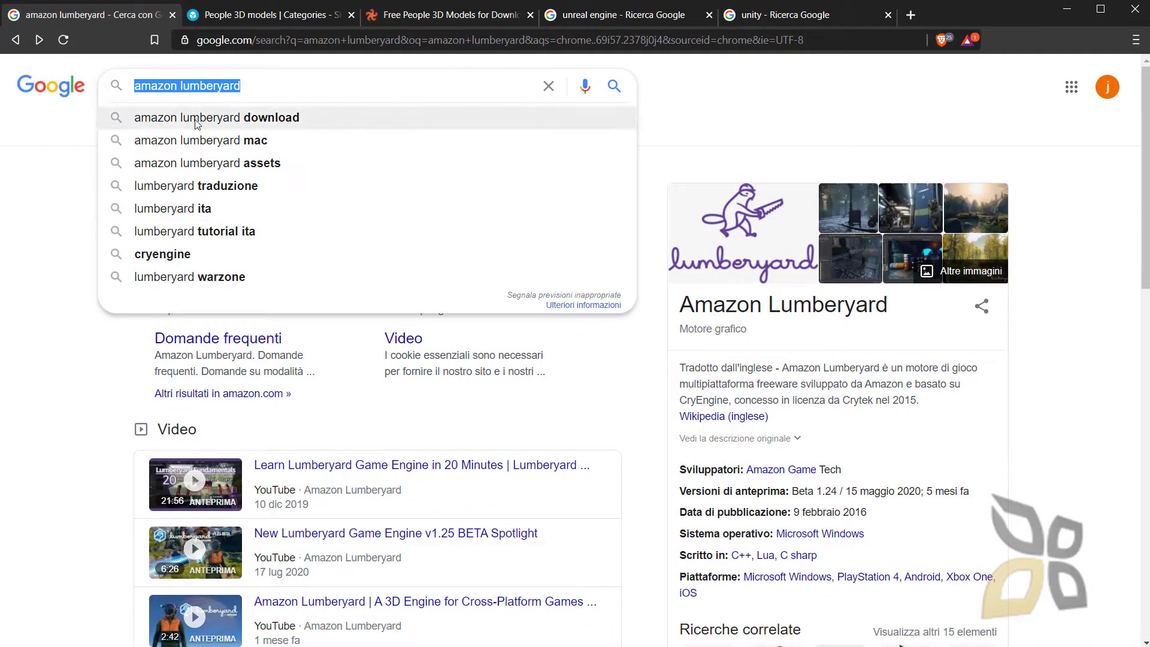
{"action": "left_click", "coordinate": [40, 226]}
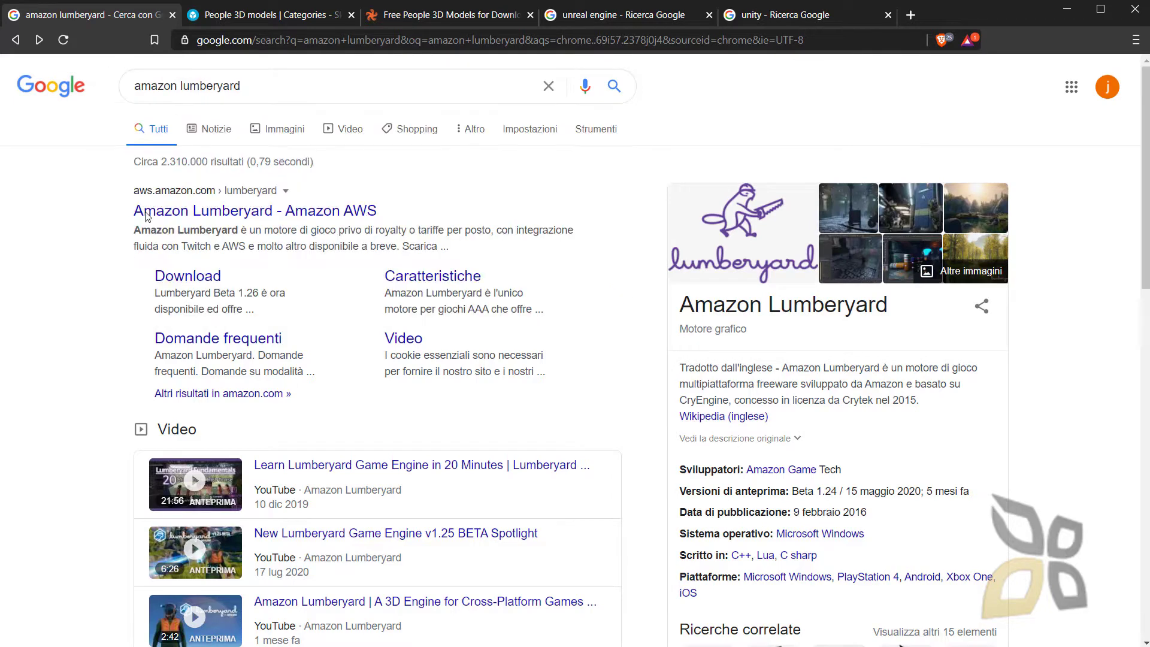
{"action": "left_click", "coordinate": [207, 216]}
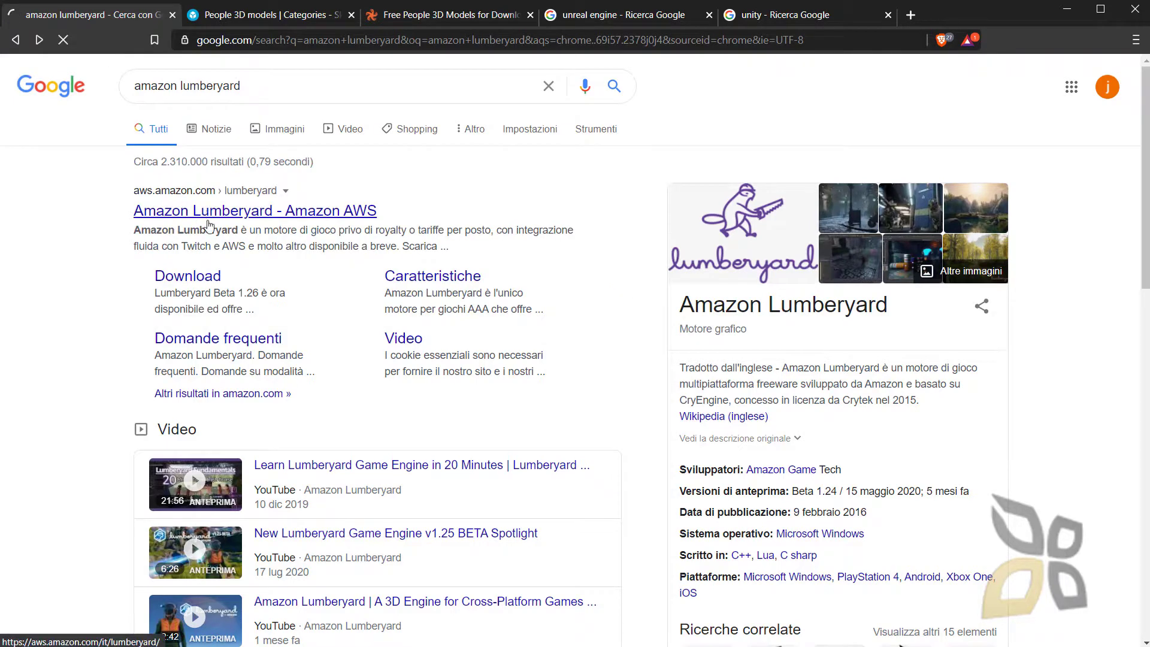
{"action": "left_click", "coordinate": [187, 284]}
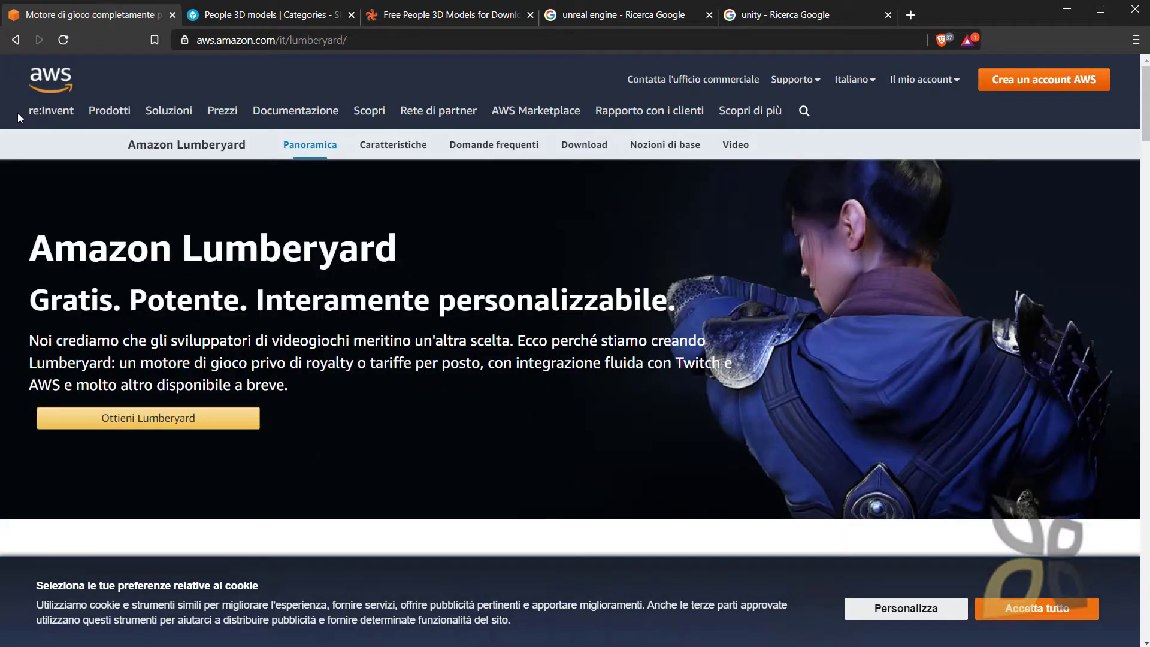
Step: Accept all cookies on the Amazon Lumberyard page
{"action": "scroll", "coordinate": [472, 333], "scroll_direction": "down", "scroll_amount": 4}
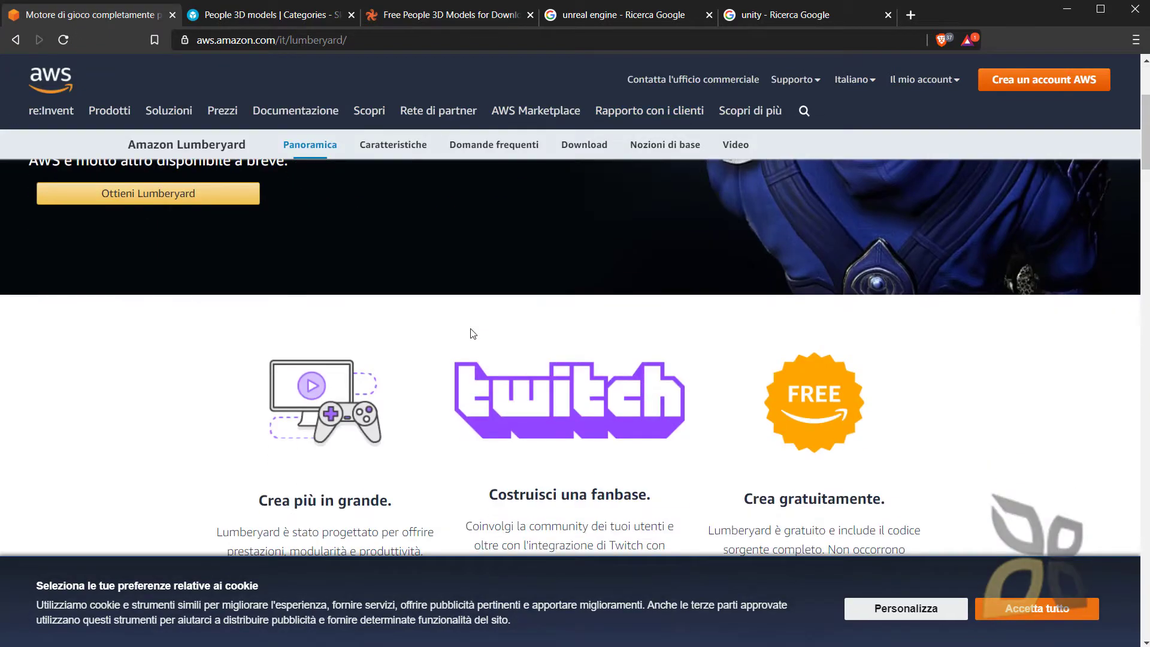
{"action": "scroll", "coordinate": [472, 333], "scroll_direction": "down", "scroll_amount": 1}
{"action": "left_click", "coordinate": [1018, 613]}
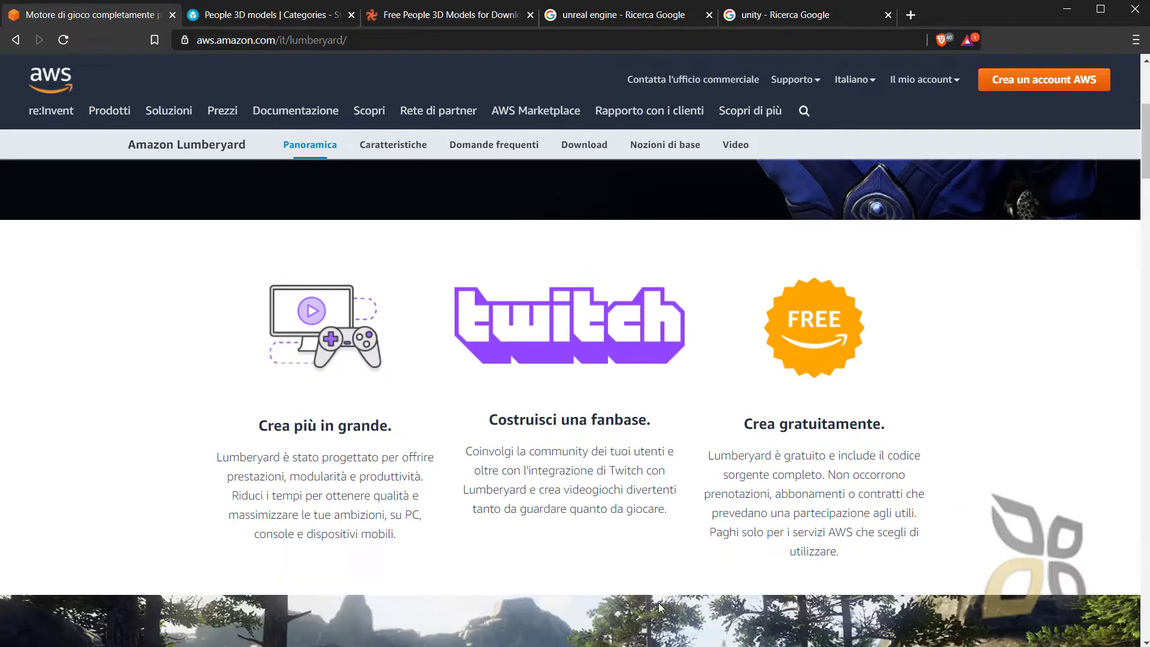
Step: Examine the Amazon Lumberyard overview page, including its features, learning resources, blog posts, featured games and developer testimonials
{"action": "scroll", "coordinate": [465, 536], "scroll_direction": "up", "scroll_amount": 1}
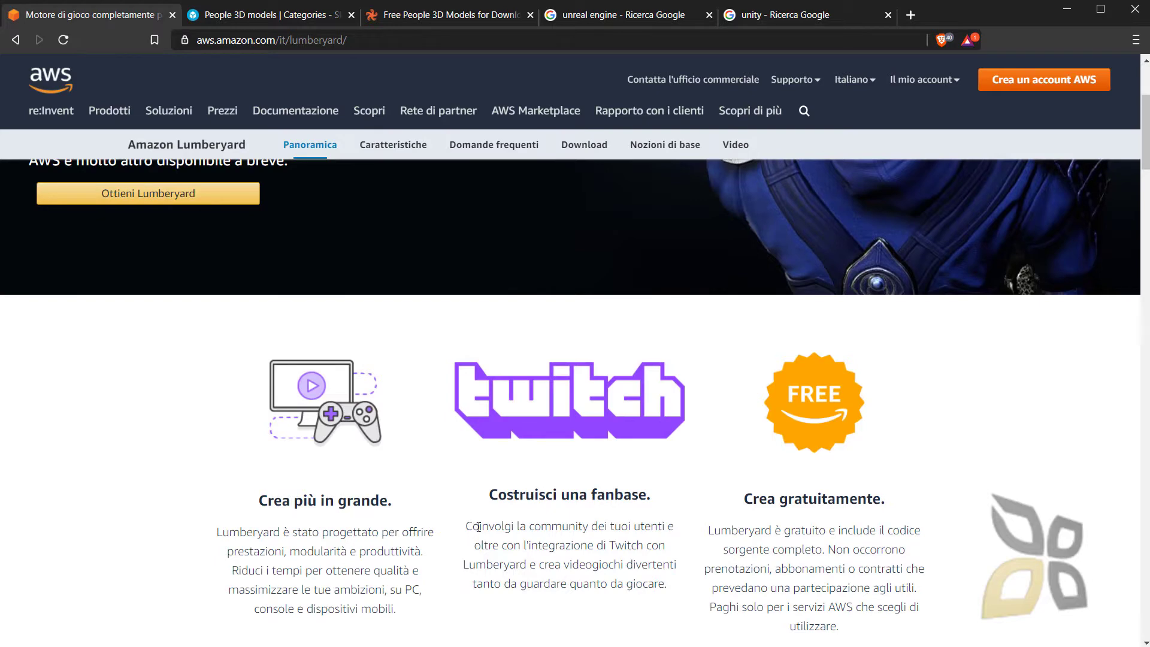
{"action": "scroll", "coordinate": [479, 527], "scroll_direction": "down", "scroll_amount": 2}
{"action": "scroll", "coordinate": [481, 528], "scroll_direction": "up", "scroll_amount": 1}
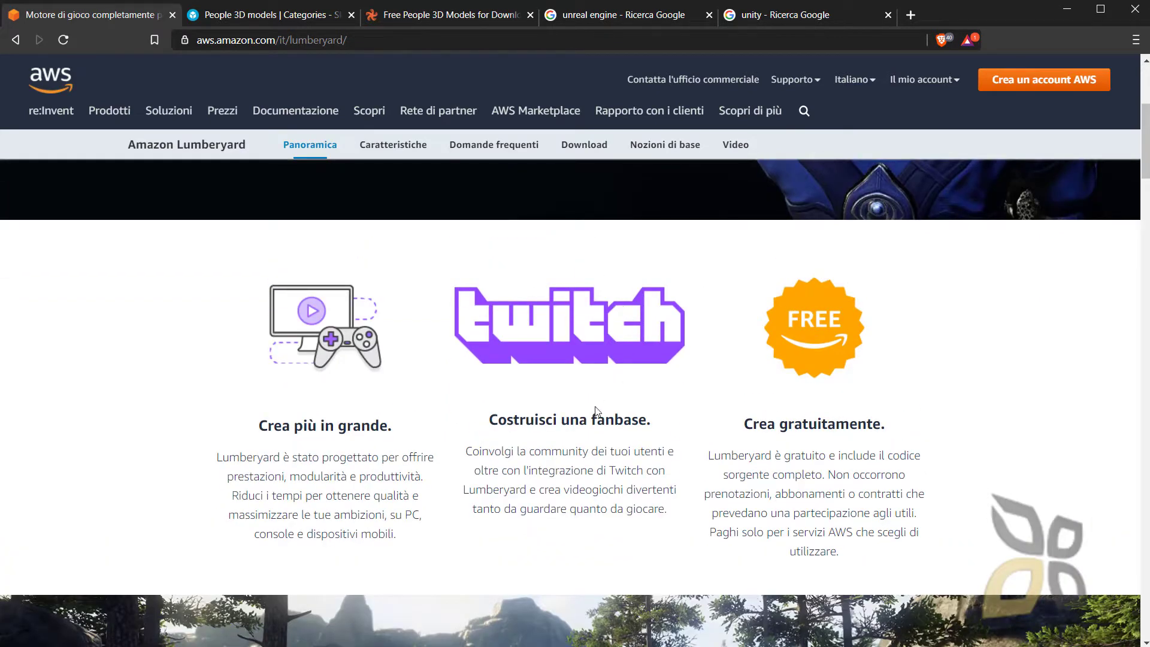
{"action": "scroll", "coordinate": [390, 471], "scroll_direction": "down", "scroll_amount": 5}
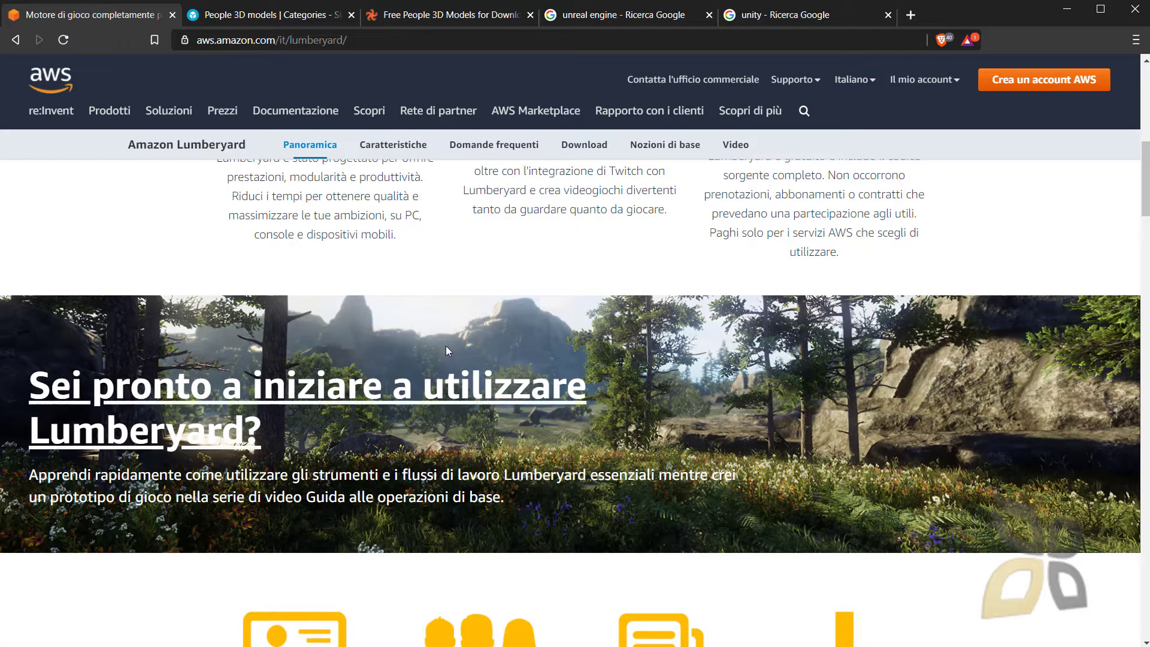
{"action": "scroll", "coordinate": [711, 505], "scroll_direction": "down", "scroll_amount": 1}
{"action": "scroll", "coordinate": [711, 506], "scroll_direction": "down", "scroll_amount": 9}
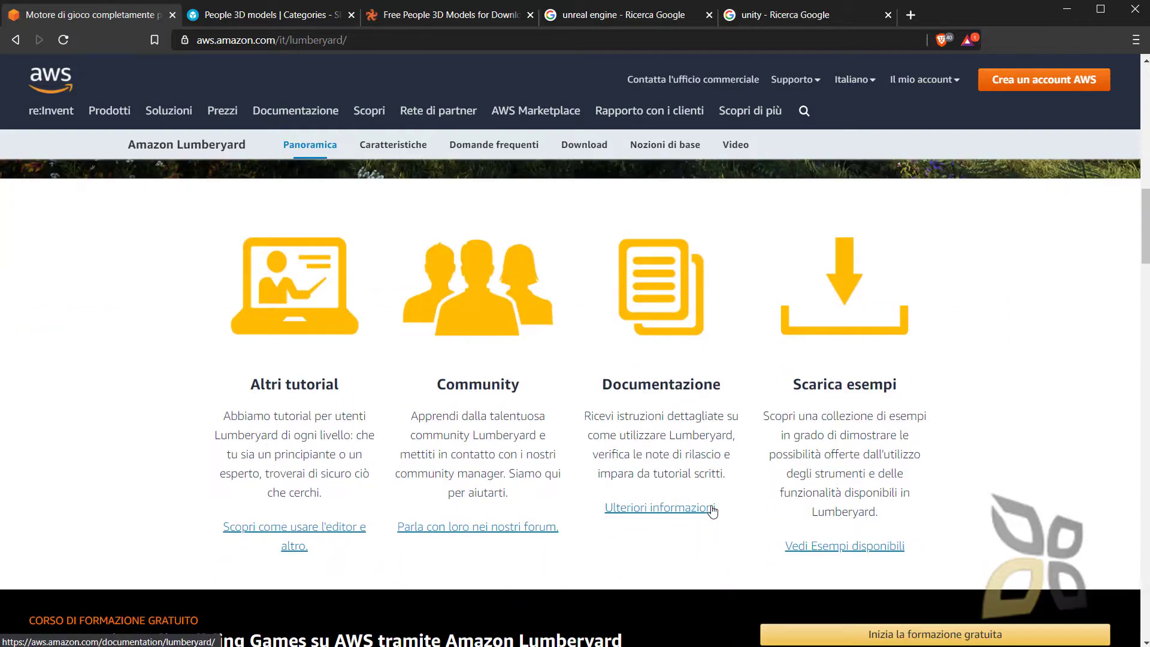
{"action": "scroll", "coordinate": [657, 506], "scroll_direction": "down", "scroll_amount": 12}
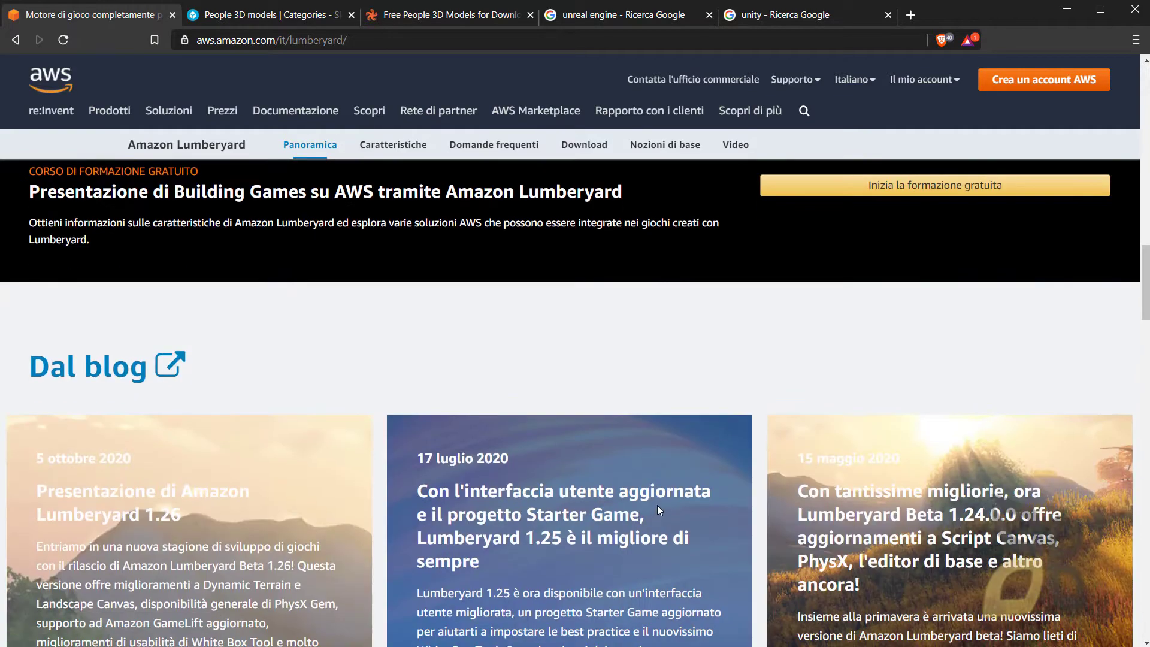
{"action": "scroll", "coordinate": [675, 508], "scroll_direction": "down", "scroll_amount": 4}
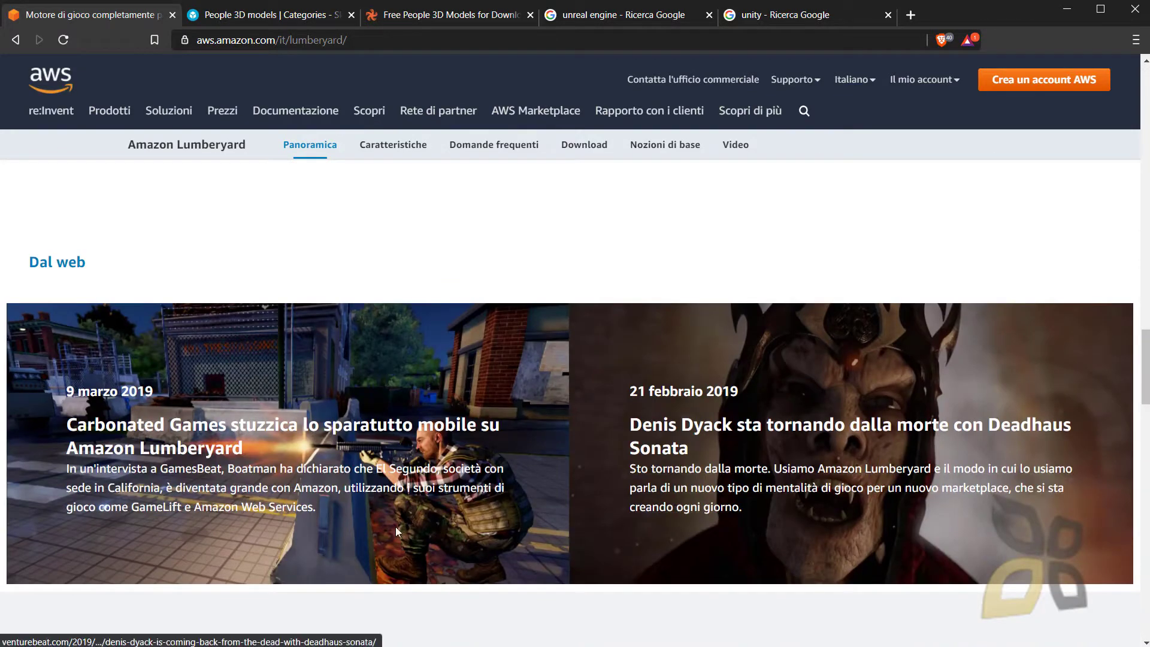
{"action": "scroll", "coordinate": [363, 527], "scroll_direction": "down", "scroll_amount": 10}
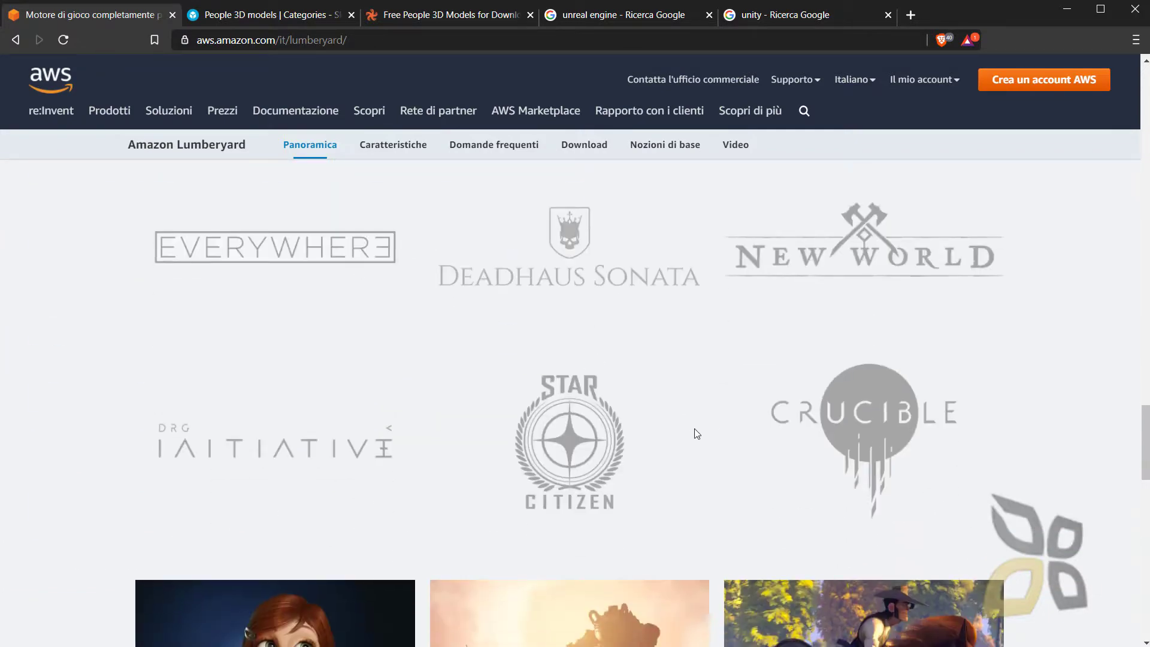
{"action": "scroll", "coordinate": [695, 429], "scroll_direction": "down", "scroll_amount": 6}
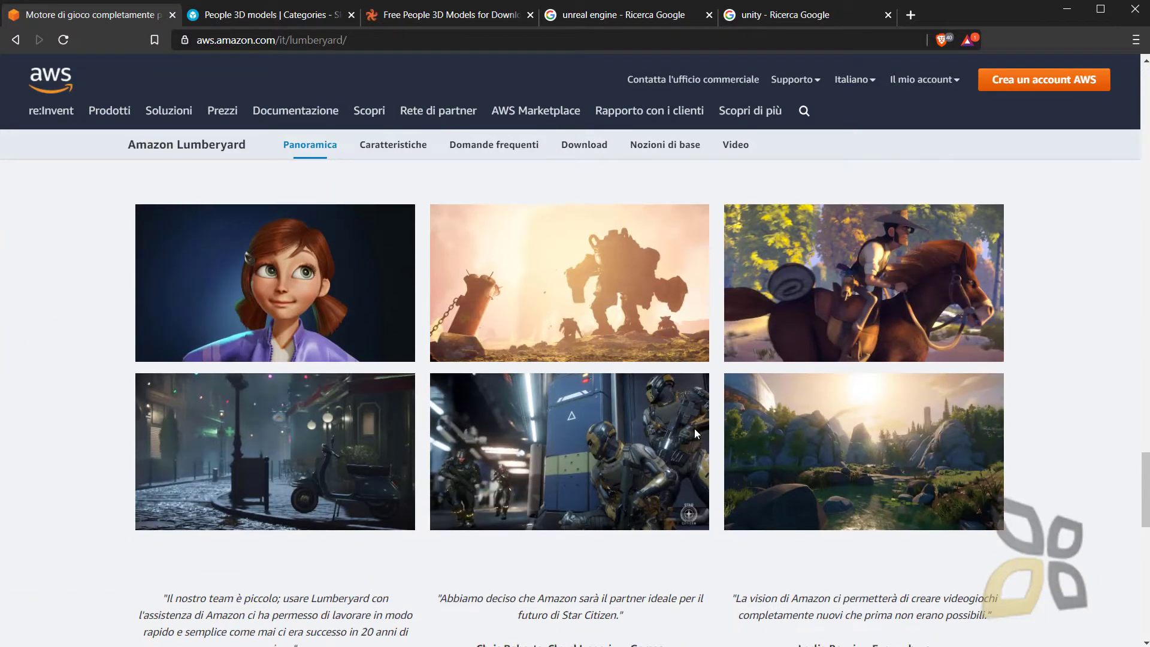
{"action": "scroll", "coordinate": [695, 429], "scroll_direction": "down", "scroll_amount": 5}
{"action": "scroll", "coordinate": [854, 351], "scroll_direction": "up", "scroll_amount": 3}
{"action": "scroll", "coordinate": [1009, 403], "scroll_direction": "down", "scroll_amount": 1}
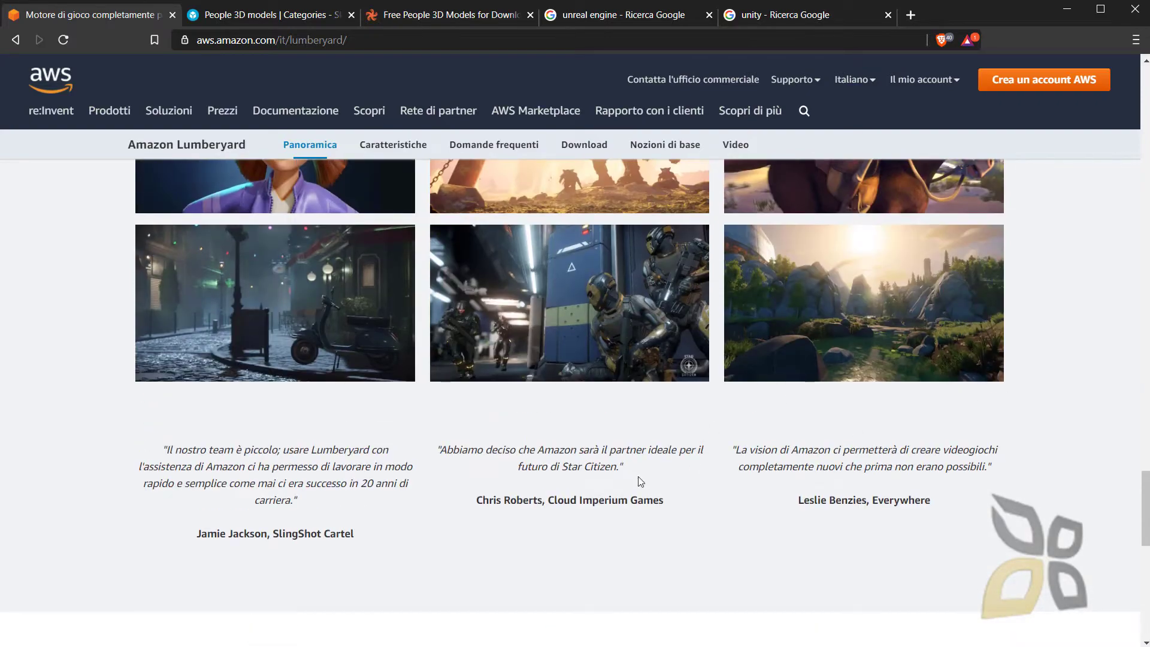
{"action": "scroll", "coordinate": [642, 497], "scroll_direction": "down", "scroll_amount": 5}
{"action": "scroll", "coordinate": [653, 502], "scroll_direction": "up", "scroll_amount": 15}
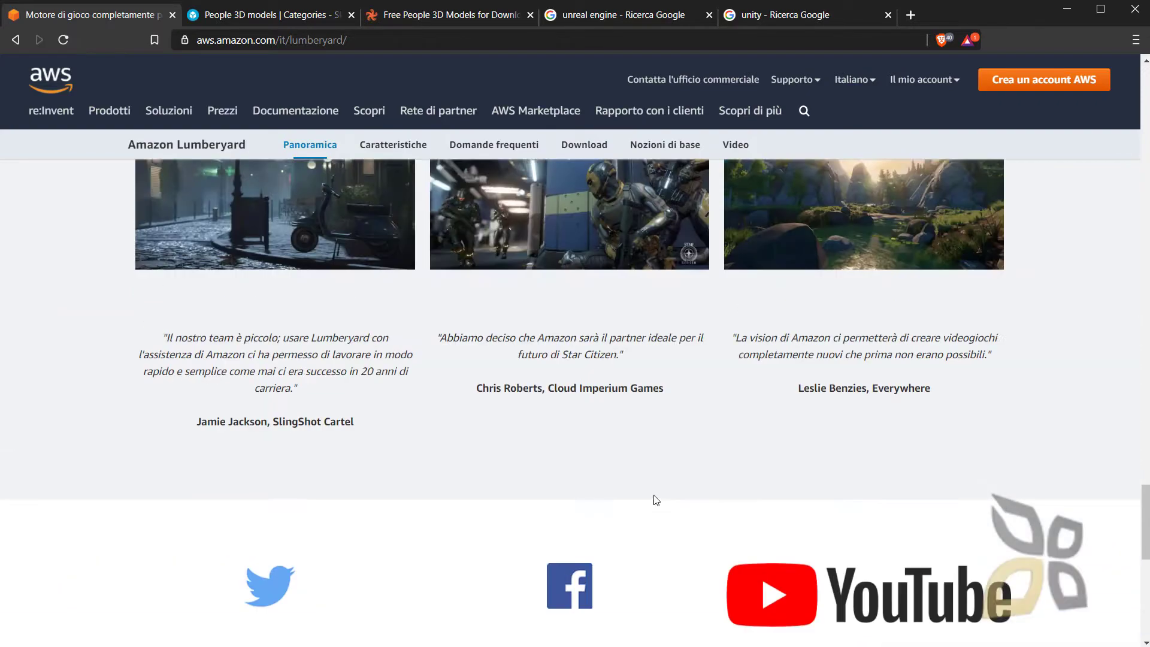
{"action": "scroll", "coordinate": [661, 499], "scroll_direction": "up", "scroll_amount": 15}
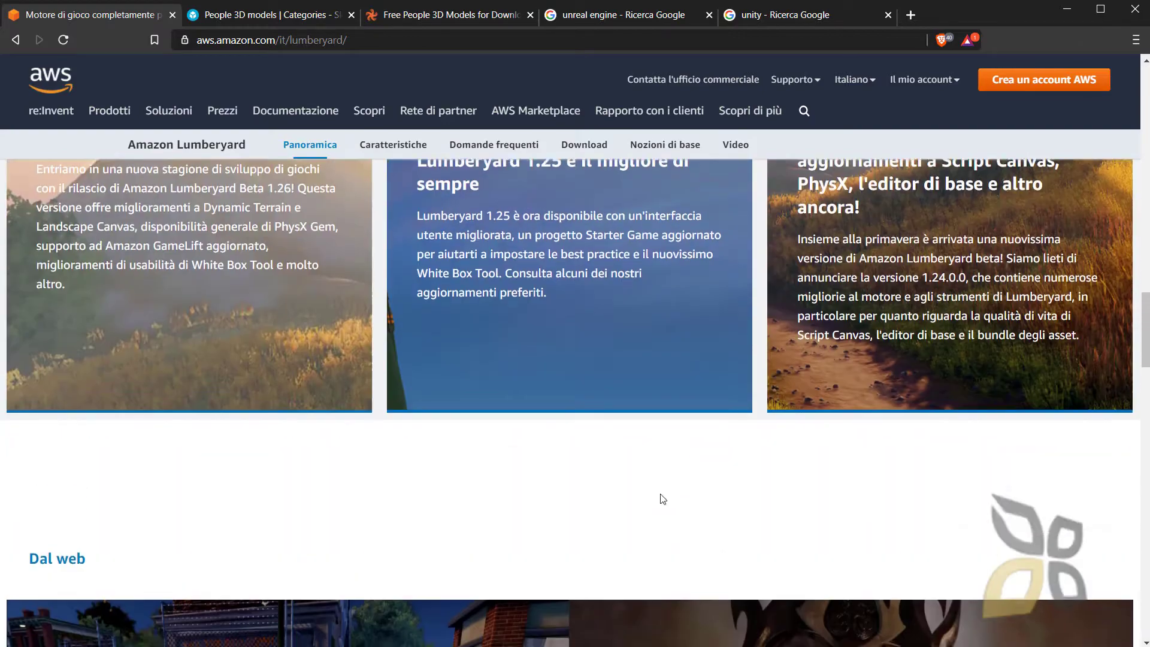
{"action": "scroll", "coordinate": [664, 500], "scroll_direction": "up", "scroll_amount": 5}
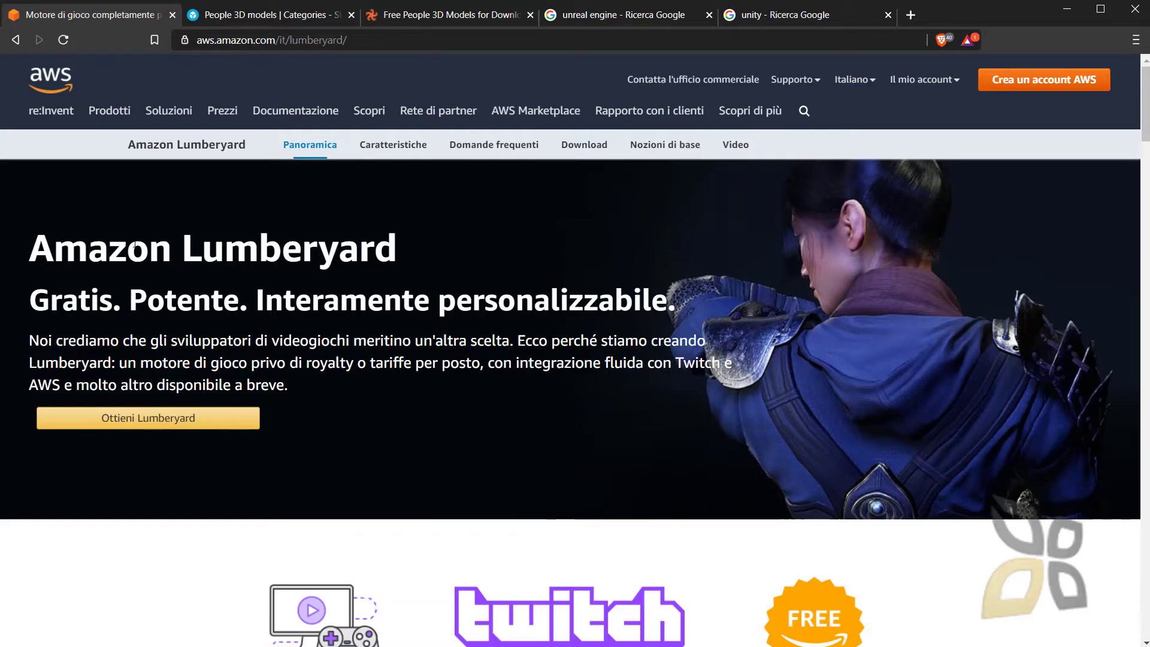
{"action": "left_click", "coordinate": [159, 422]}
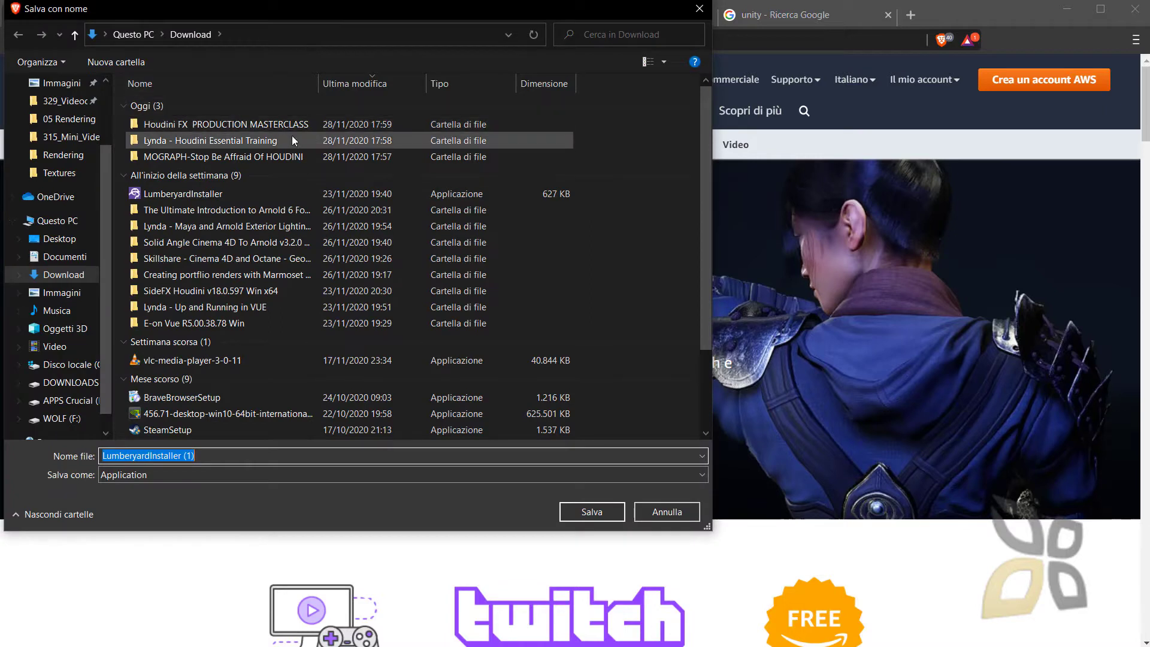
{"action": "left_click", "coordinate": [229, 198]}
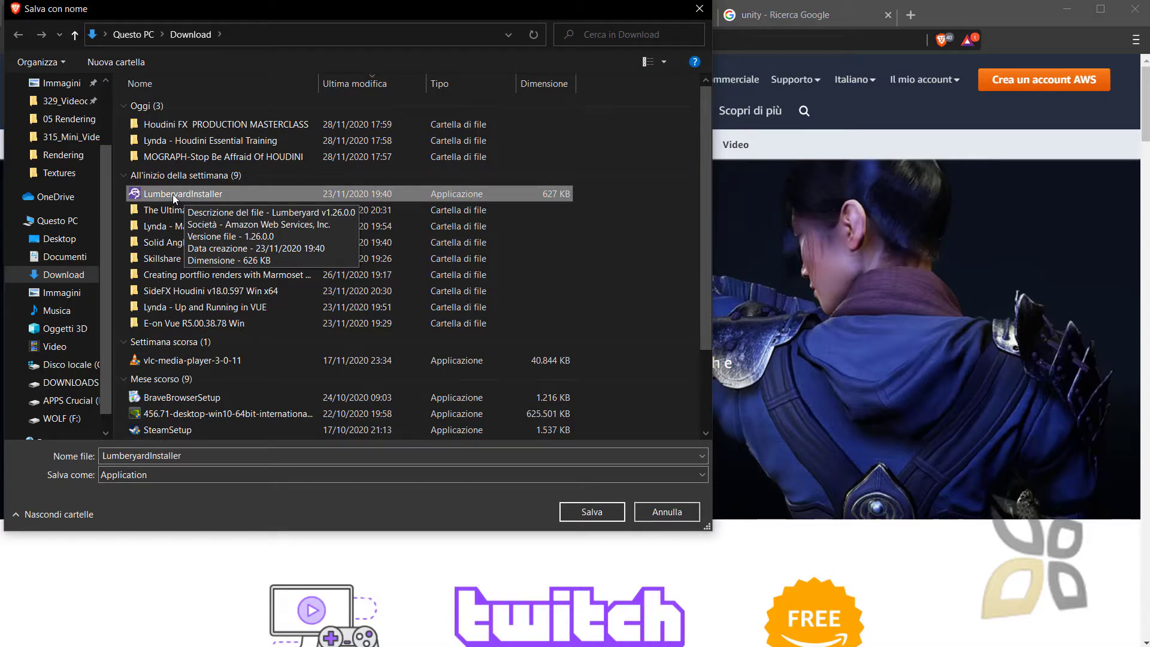
{"action": "left_click", "coordinate": [700, 11]}
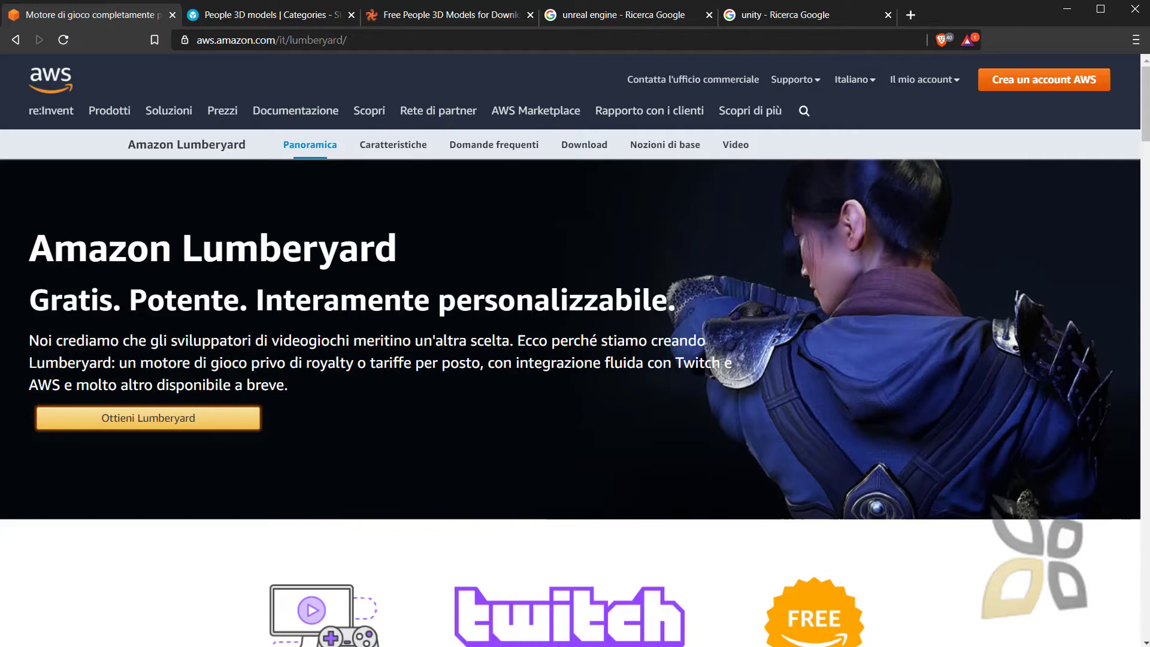
Step: Restore the browser window to a smaller size so that the LumberyardInstaller file on the desktop is accessible
{"action": "key", "text": "super+e"}
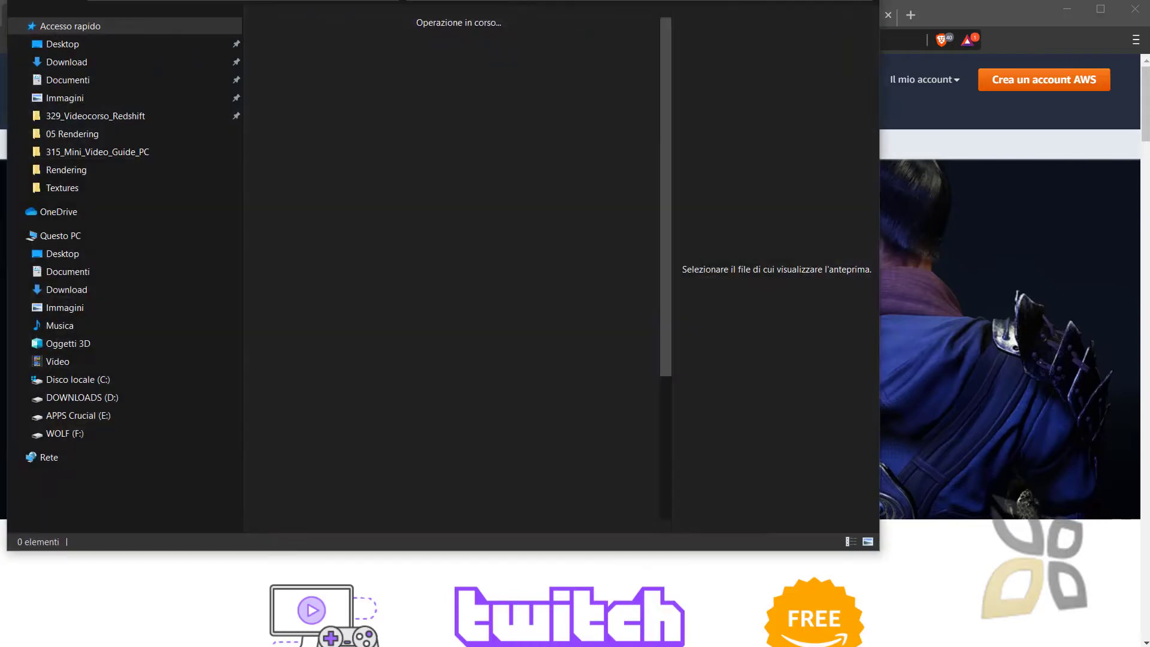
{"action": "key", "text": "alt+Tab"}
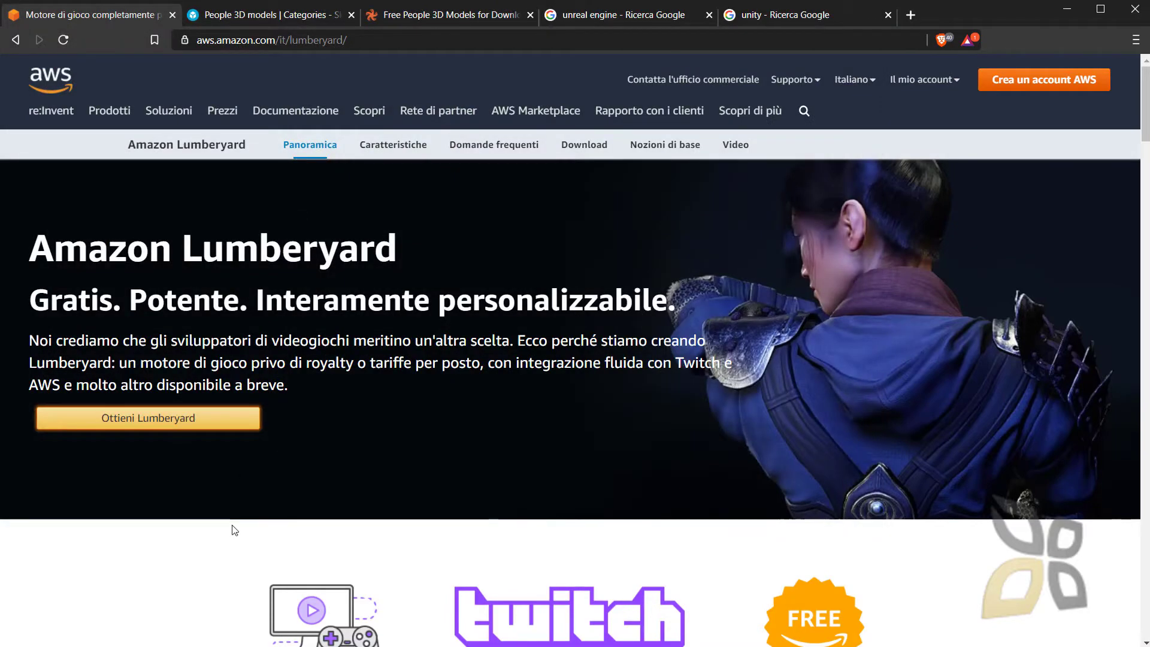
{"action": "key", "text": "super+Down"}
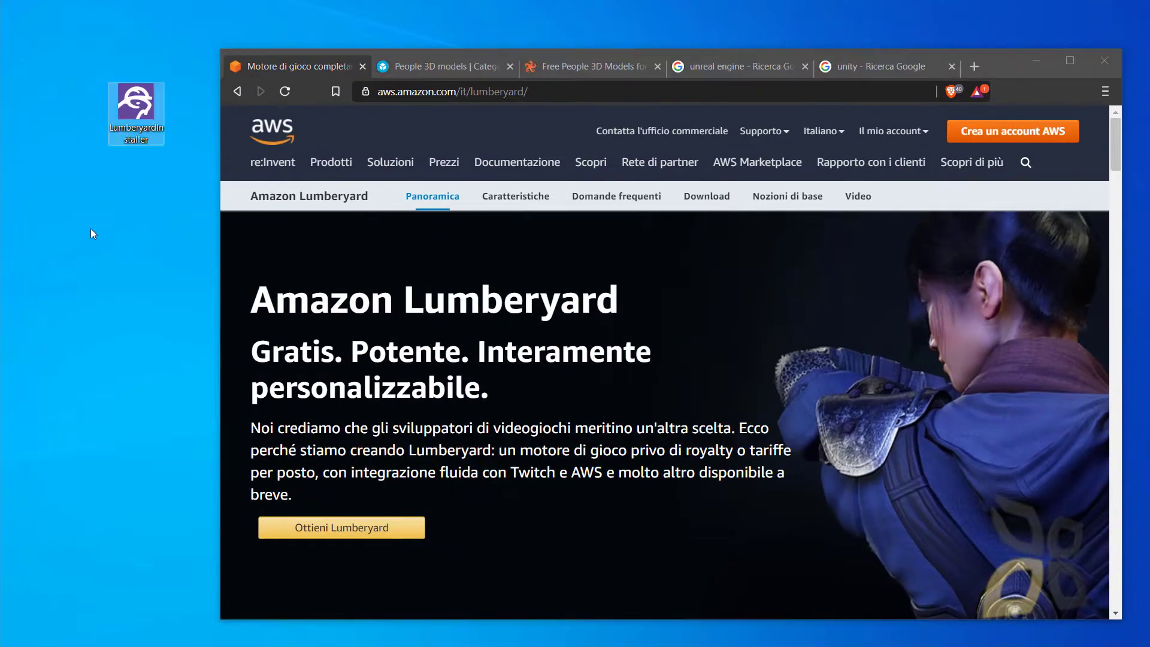
Step: Check the file size of LumberyardInstaller in its properties and close them
{"action": "left_click", "coordinate": [148, 126]}
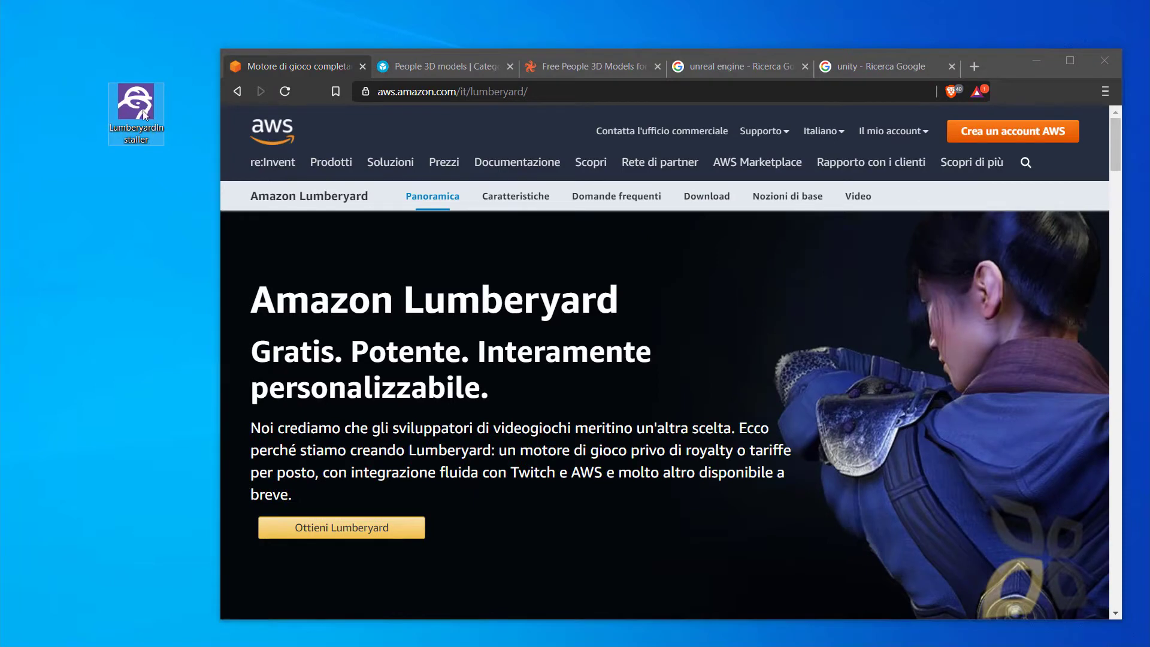
{"action": "right_click", "coordinate": [135, 107]}
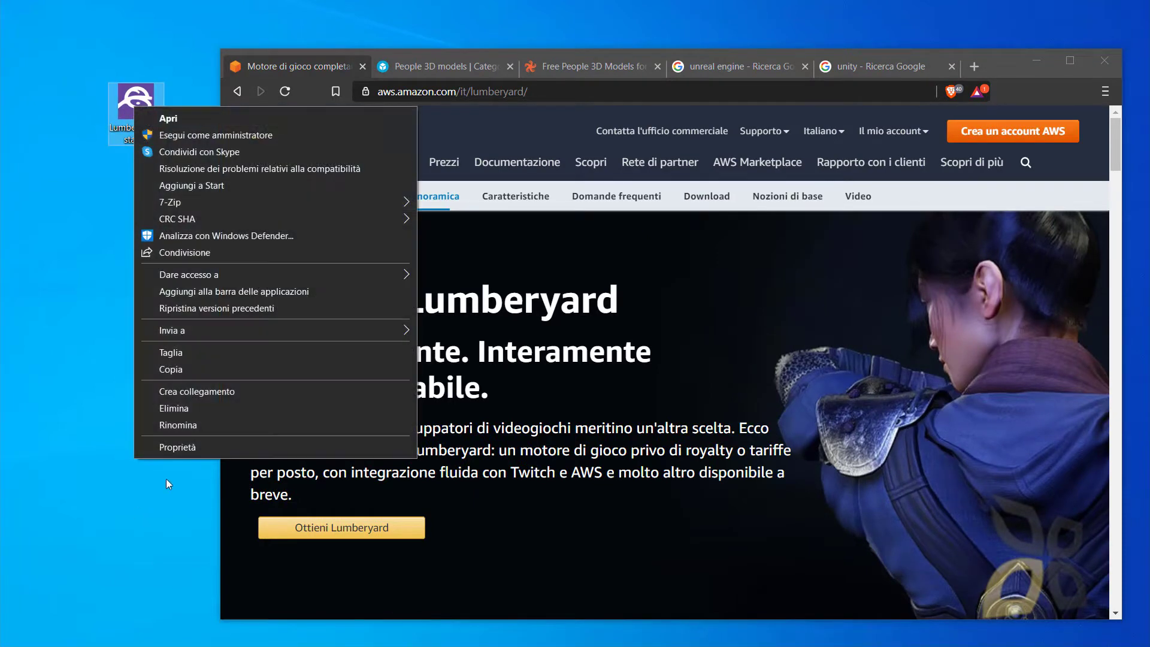
{"action": "left_click", "coordinate": [180, 448]}
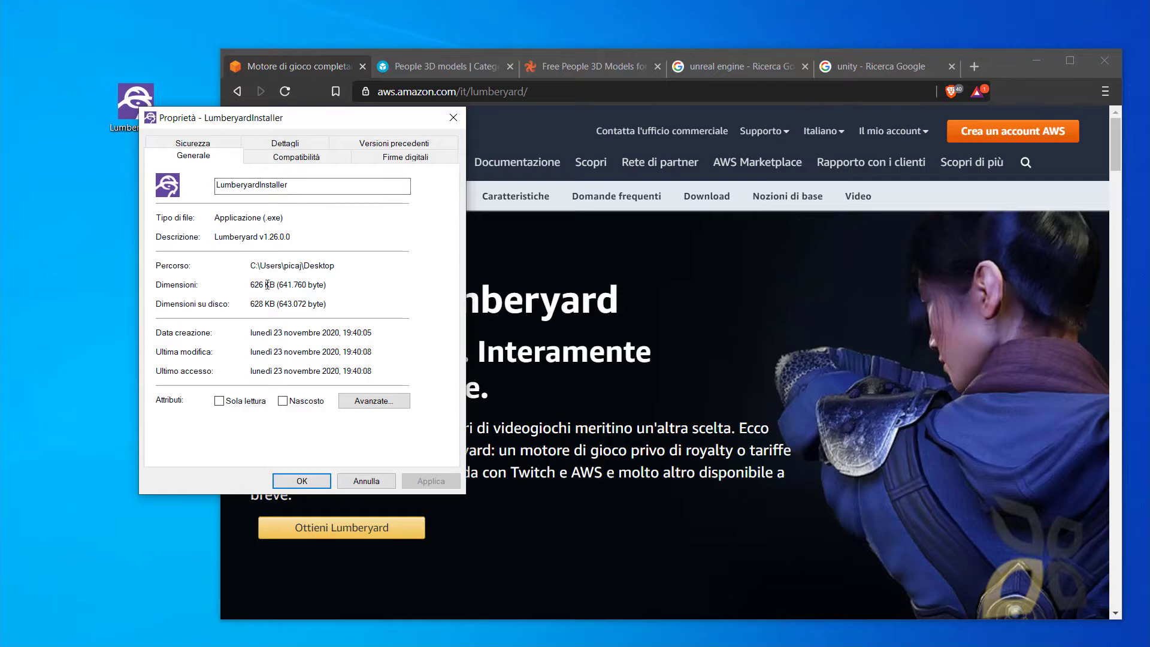
{"action": "left_click_drag", "start_coordinate": [268, 285], "coordinate": [244, 285]}
{"action": "key", "text": "Escape"}
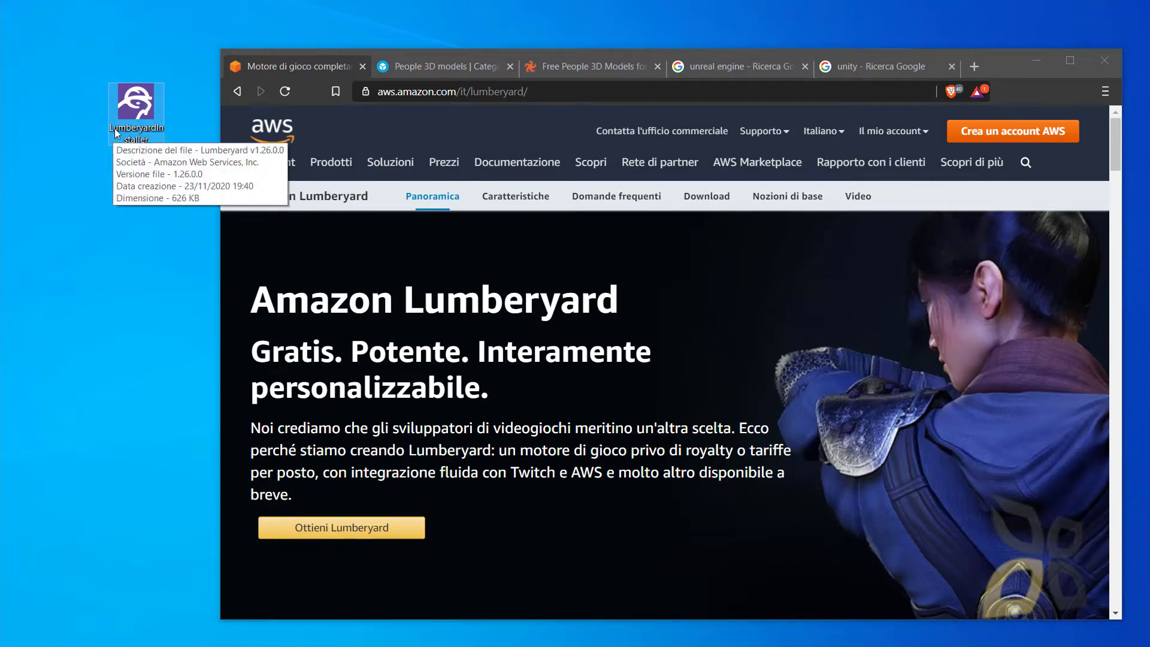
Step: Move the LumberyardInstaller icon closer to the desktop's edge and widen the browser window beside it
{"action": "left_click_drag", "start_coordinate": [143, 109], "coordinate": [102, 108]}
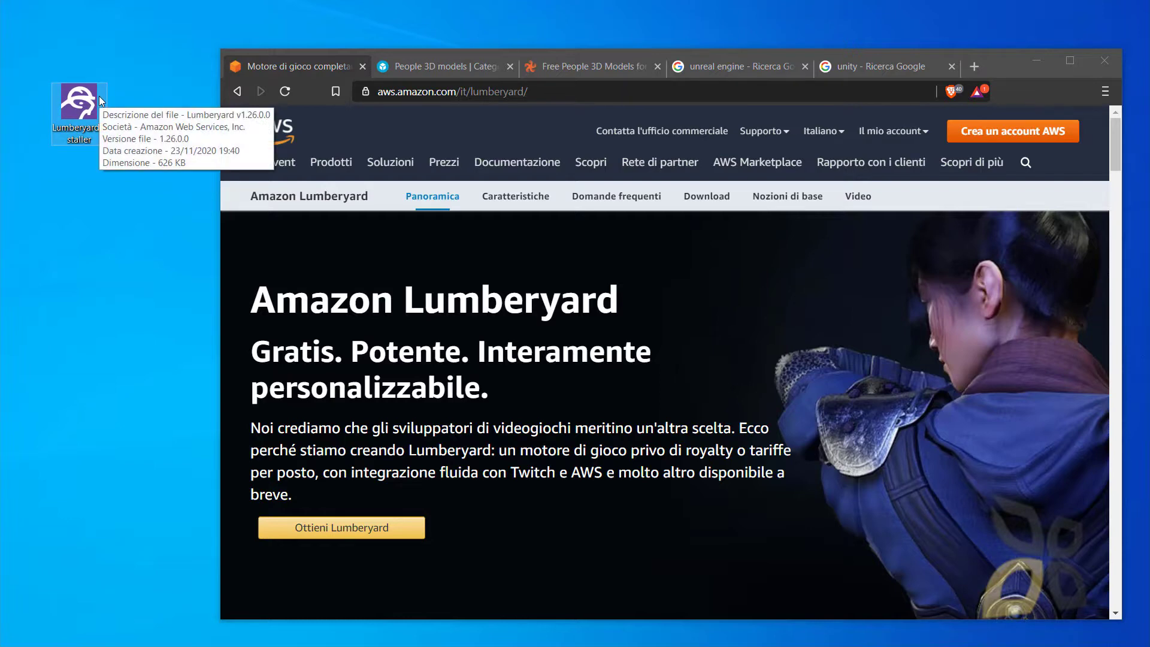
{"action": "left_click", "coordinate": [214, 235]}
{"action": "left_click_drag", "start_coordinate": [214, 235], "coordinate": [154, 236]}
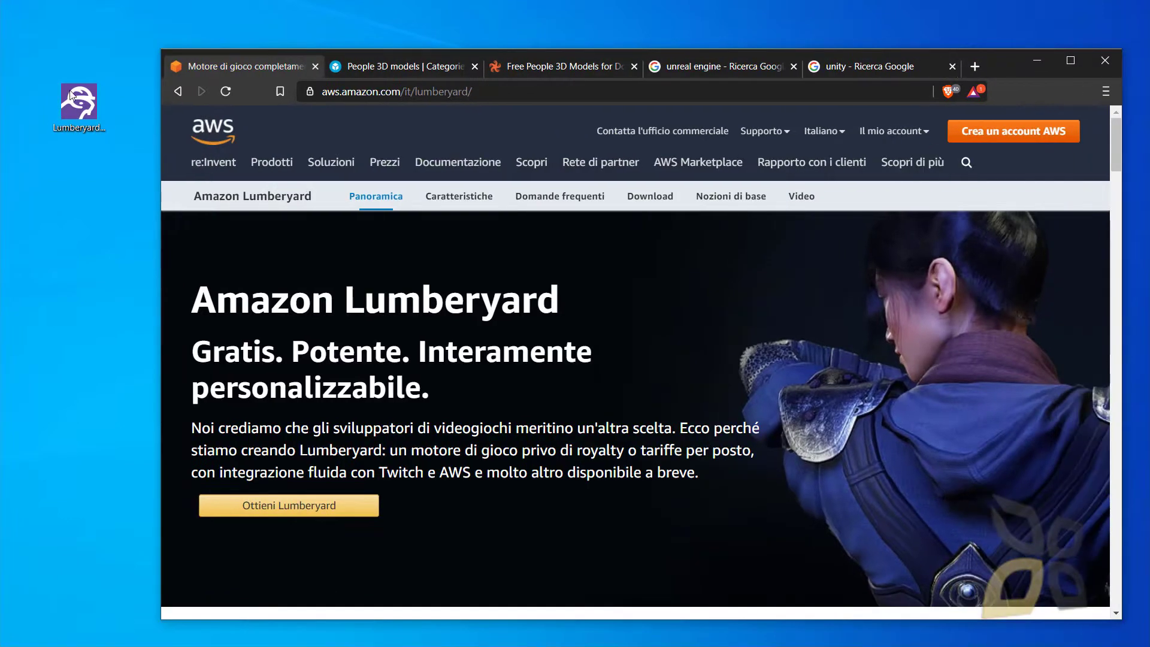
{"action": "left_click", "coordinate": [84, 150]}
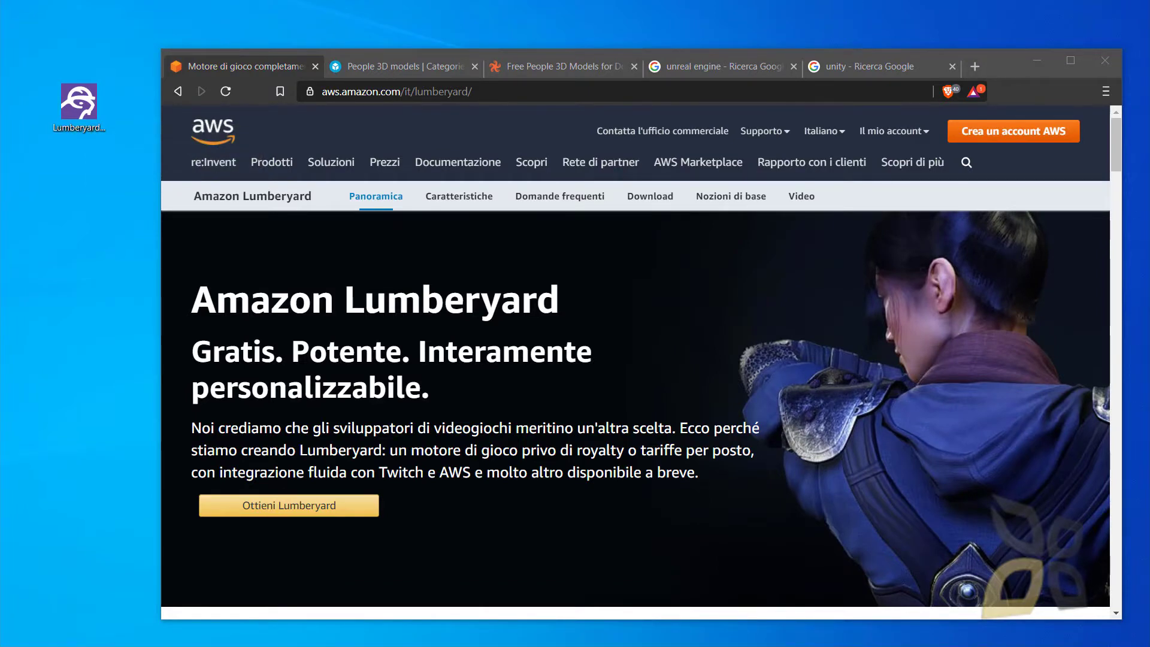
Step: Arrange the Lumberyard Editor, Project Configurator and Setup Assistant shortcuts in a column below the installer icon, and resize the browser window beside them
{"action": "left_click_drag", "start_coordinate": [3, 269], "coordinate": [91, 242]}
{"action": "left_click_drag", "start_coordinate": [157, 50], "coordinate": [258, 53]}
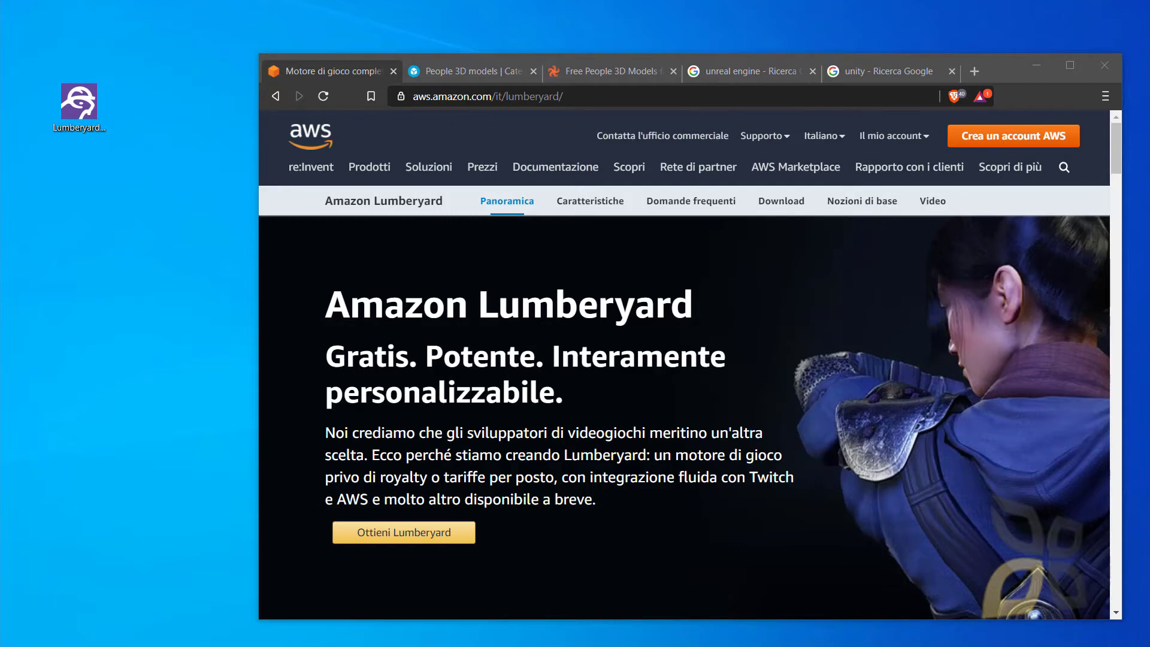
{"action": "left_click_drag", "start_coordinate": [78, 246], "coordinate": [88, 275]}
{"action": "left_click_drag", "start_coordinate": [30, 297], "coordinate": [96, 264]}
{"action": "left_click_drag", "start_coordinate": [1, 348], "coordinate": [81, 344]}
{"action": "left_click_drag", "start_coordinate": [159, 156], "coordinate": [53, 393]}
{"action": "left_click", "coordinate": [141, 420]}
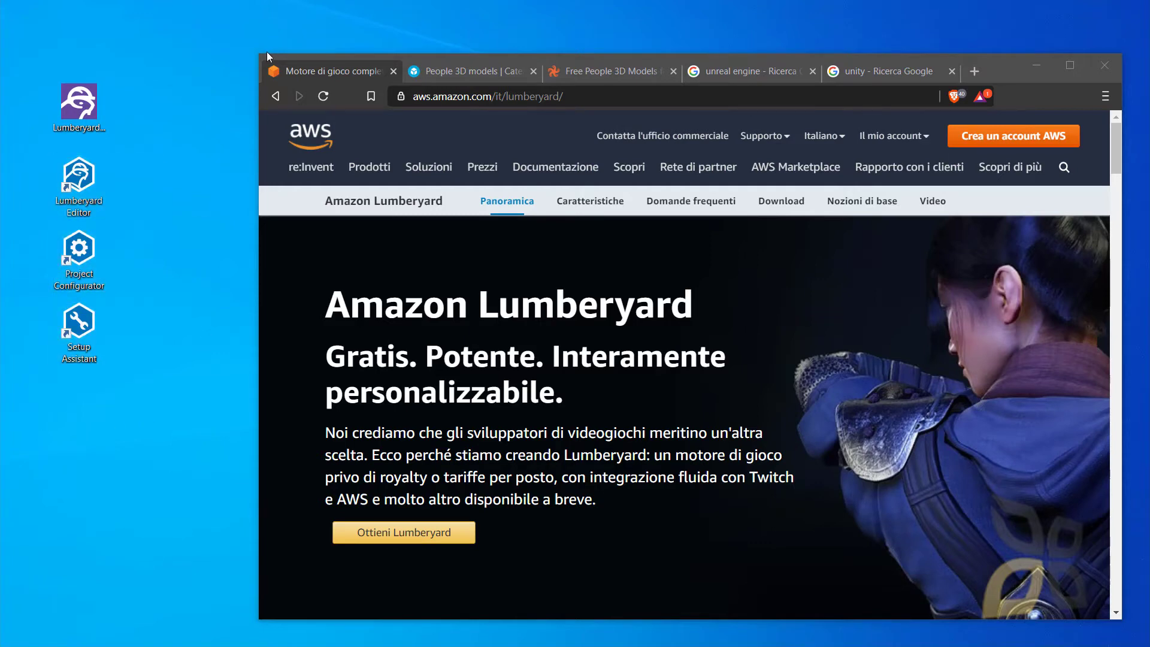
{"action": "left_click_drag", "start_coordinate": [267, 51], "coordinate": [167, 31]}
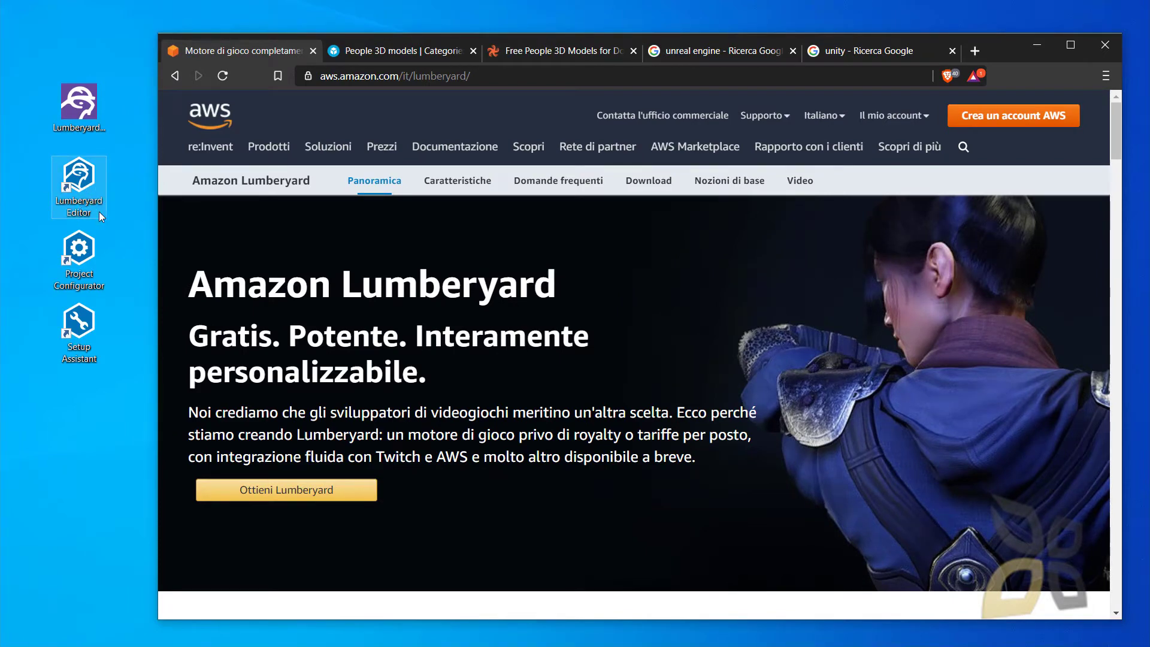
Step: Launch the Lumberyard Editor from its desktop shortcut, then widen the browser window showing the Amazon Lumberyard page
{"action": "left_click", "coordinate": [93, 182]}
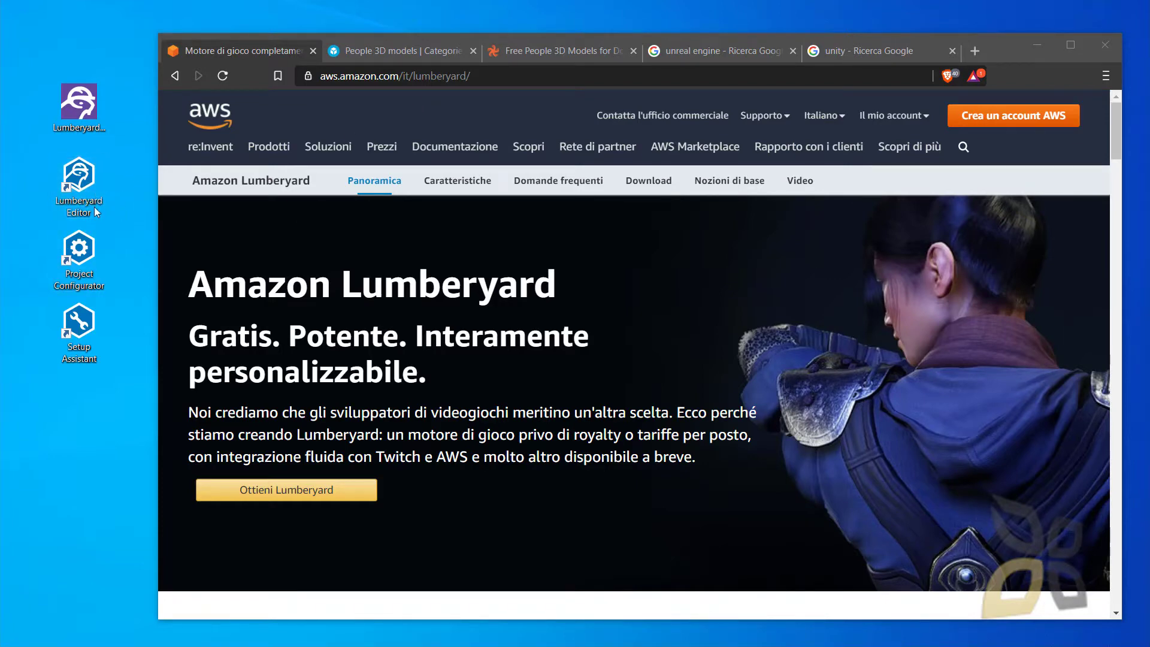
{"action": "double_click", "coordinate": [86, 188]}
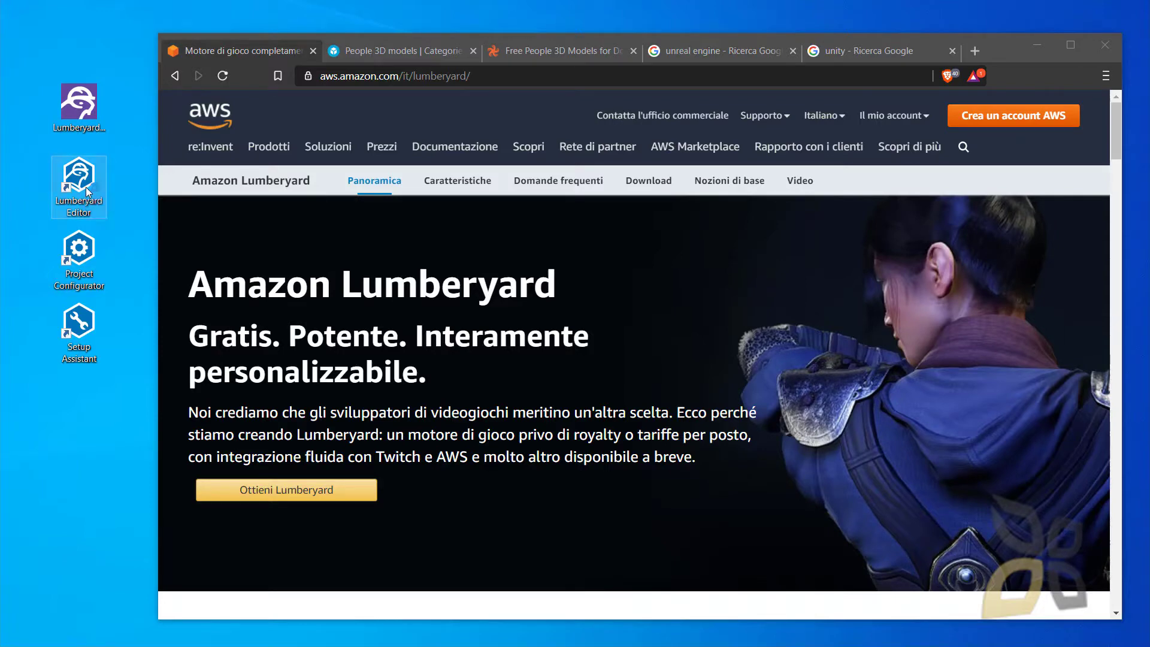
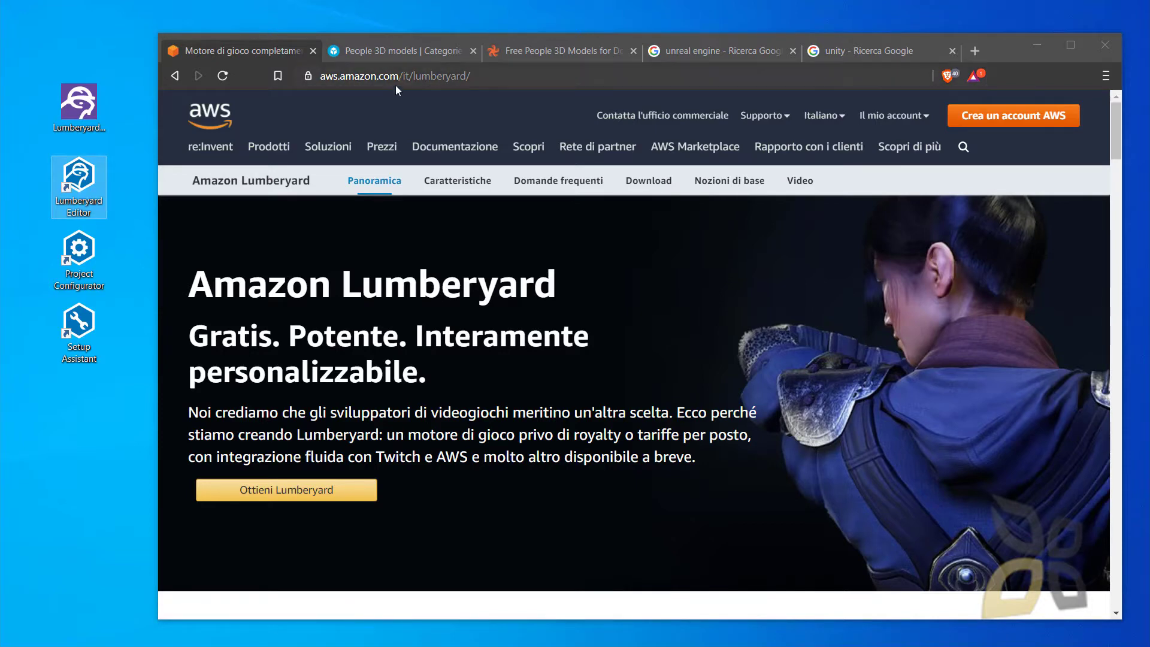
{"action": "left_click", "coordinate": [271, 190]}
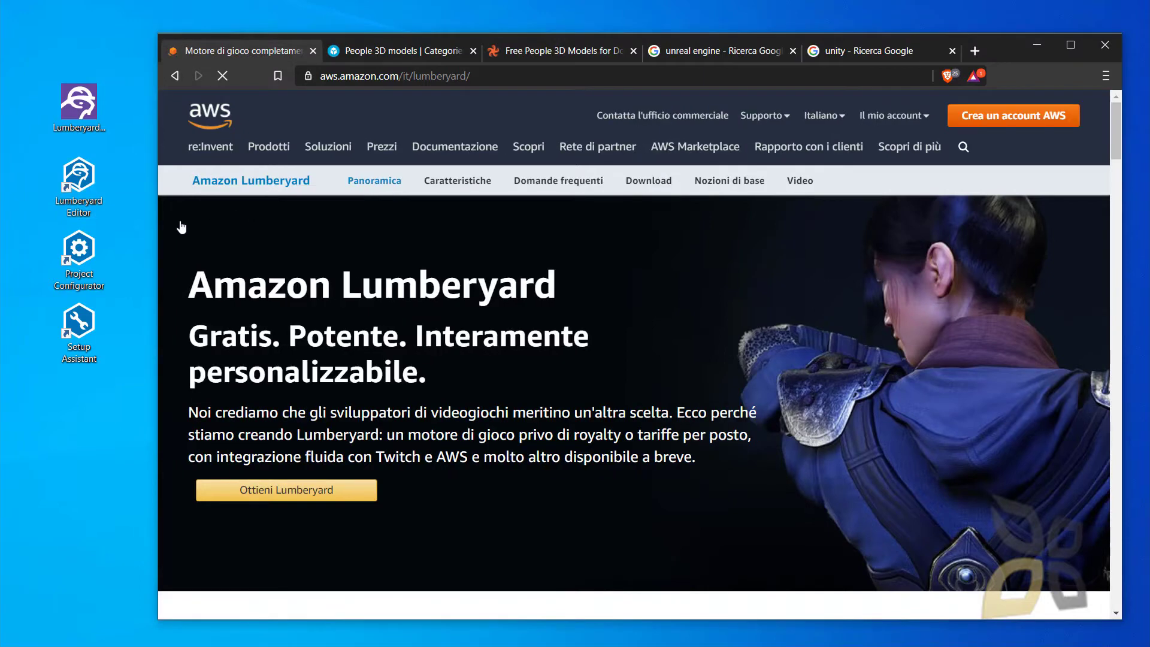
{"action": "left_click_drag", "start_coordinate": [157, 228], "coordinate": [139, 228]}
{"action": "left_click", "coordinate": [309, 147]}
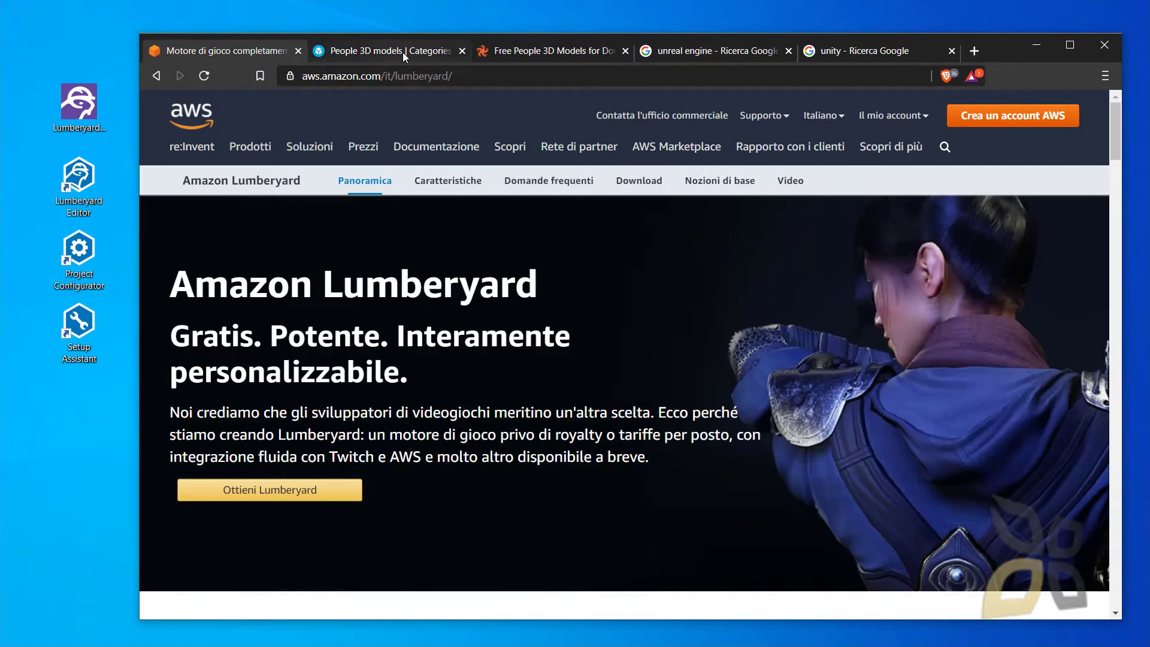
Step: Search the web for "crytech engin" in a new browser tab
{"action": "left_click", "coordinate": [402, 53]}
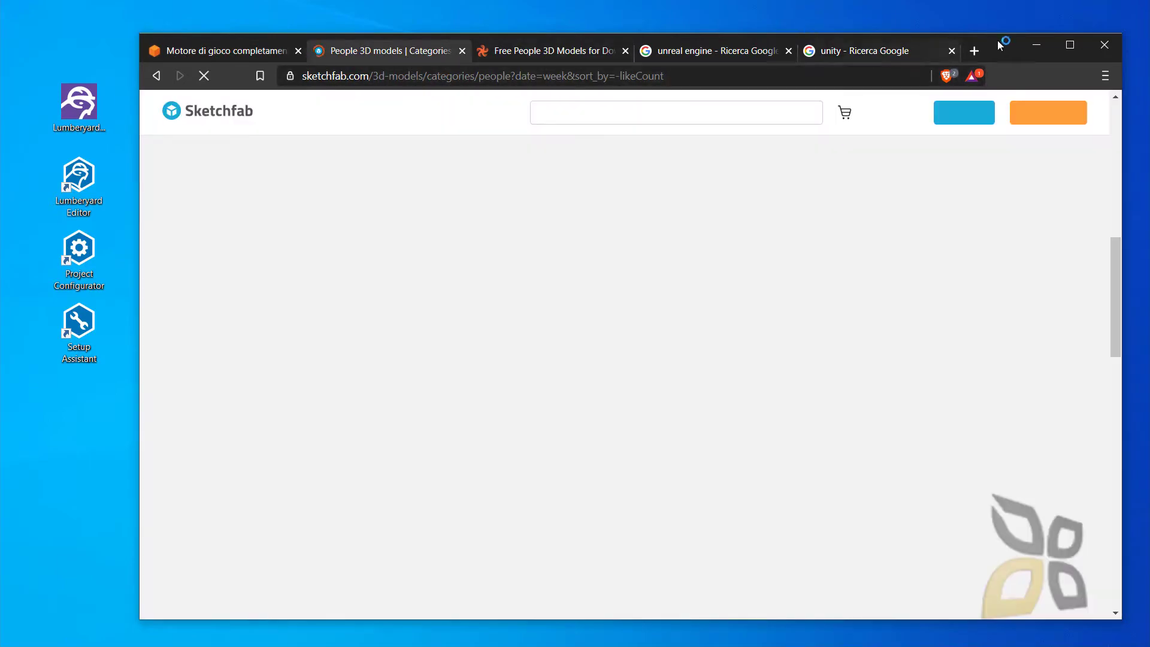
{"action": "key", "text": "ctrl+t"}
{"action": "left_click", "coordinate": [586, 75]}
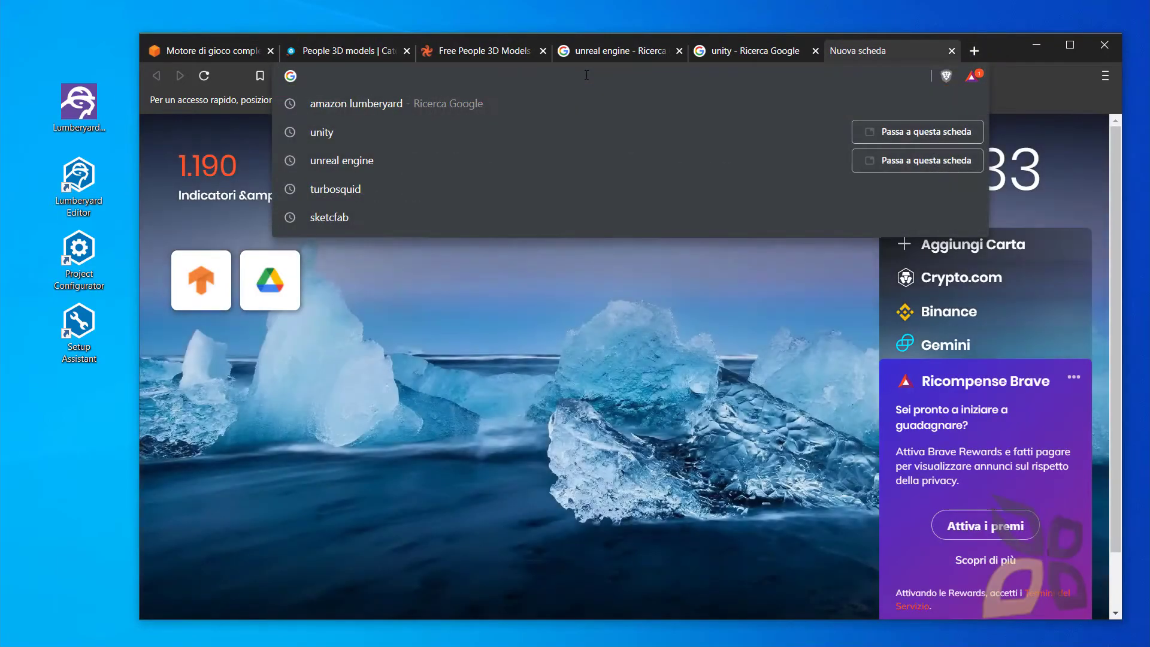
{"action": "type", "text": "cryte"}
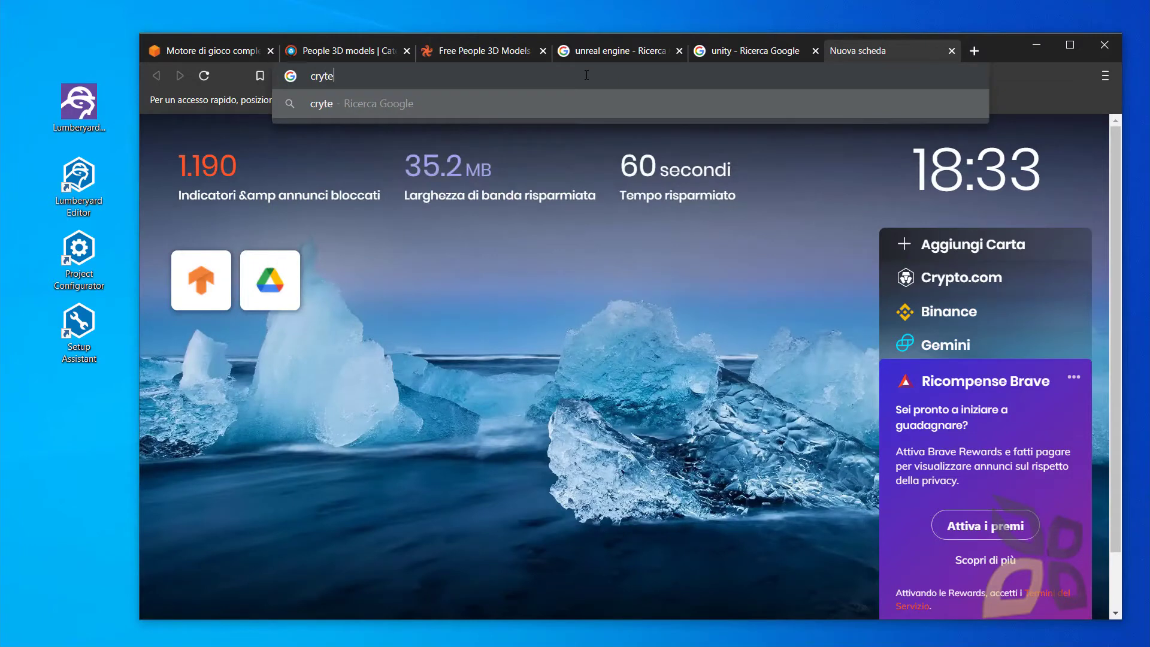
{"action": "type", "text": "ch engin"}
{"action": "key", "text": "Return"}
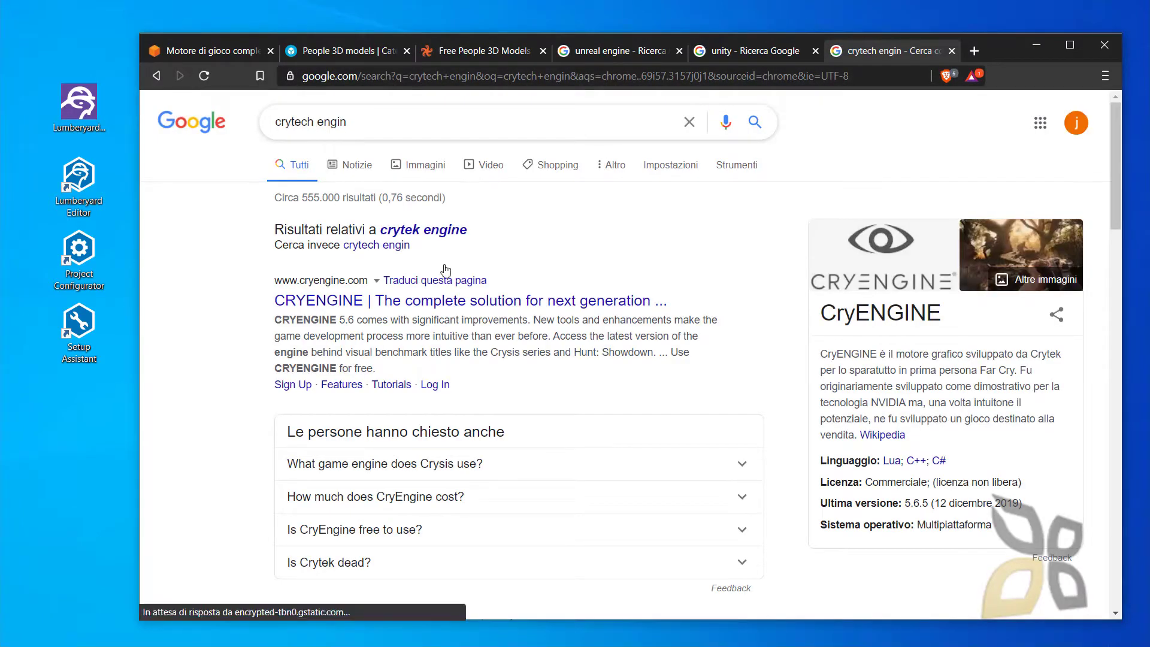
Step: Open the CRYENGINE website from the search results, decline the translation extension, and look through the home page's news and asset packs
{"action": "left_click", "coordinate": [325, 311]}
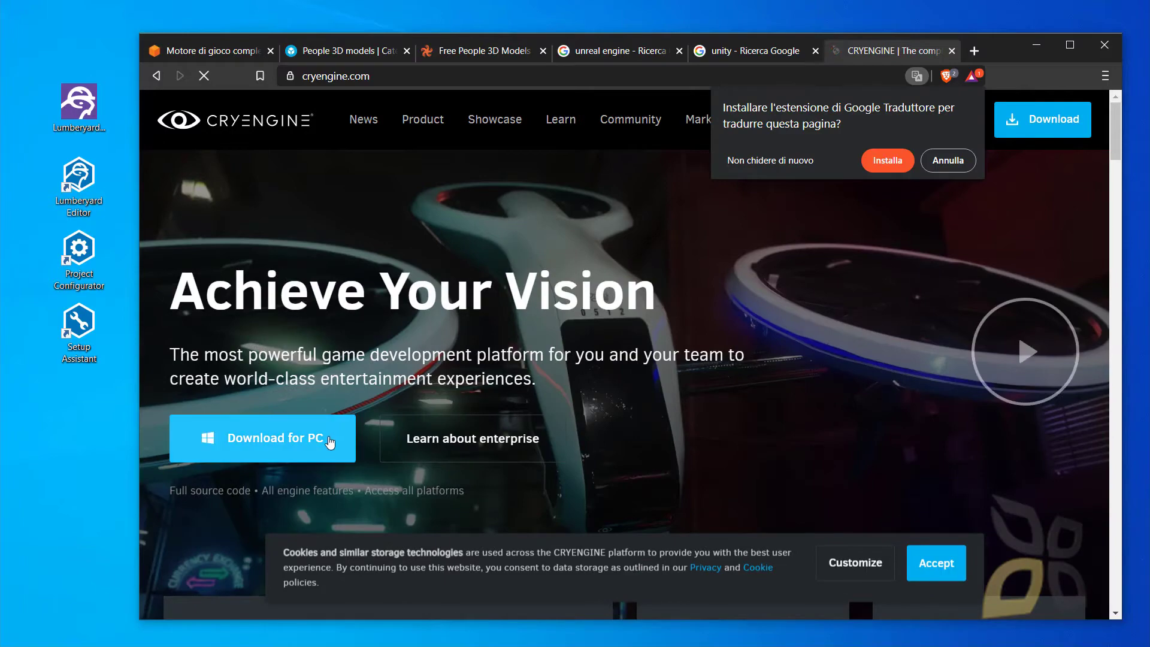
{"action": "left_click", "coordinate": [956, 161]}
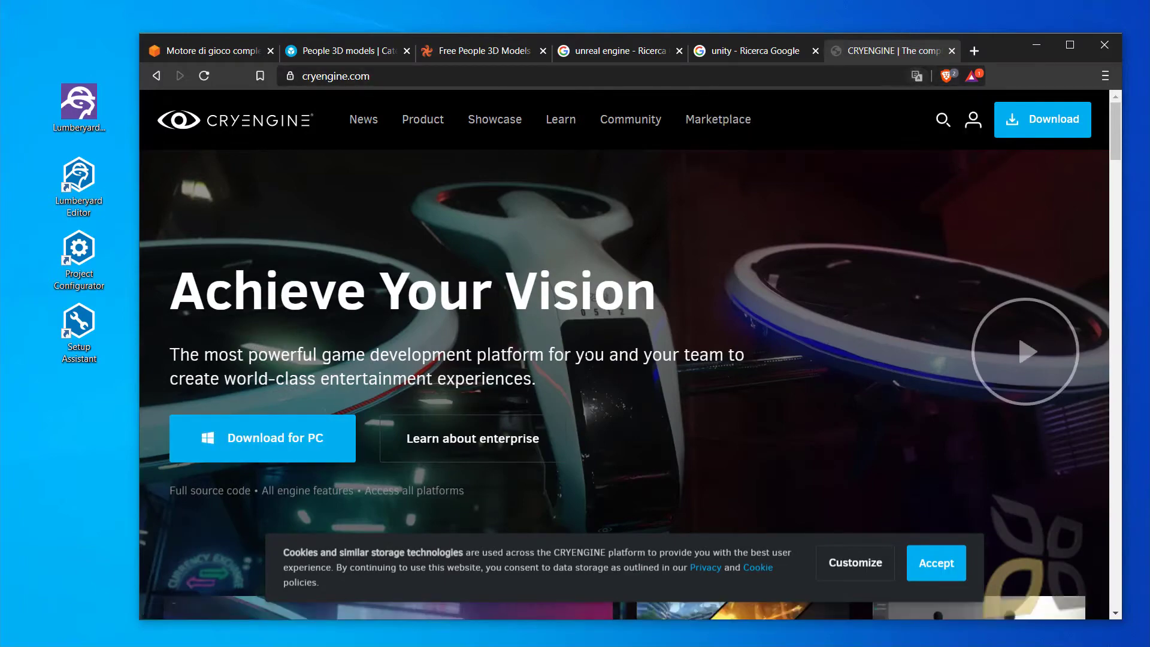
{"action": "scroll", "coordinate": [588, 352], "scroll_direction": "down", "scroll_amount": 10}
{"action": "scroll", "coordinate": [587, 352], "scroll_direction": "down", "scroll_amount": 3}
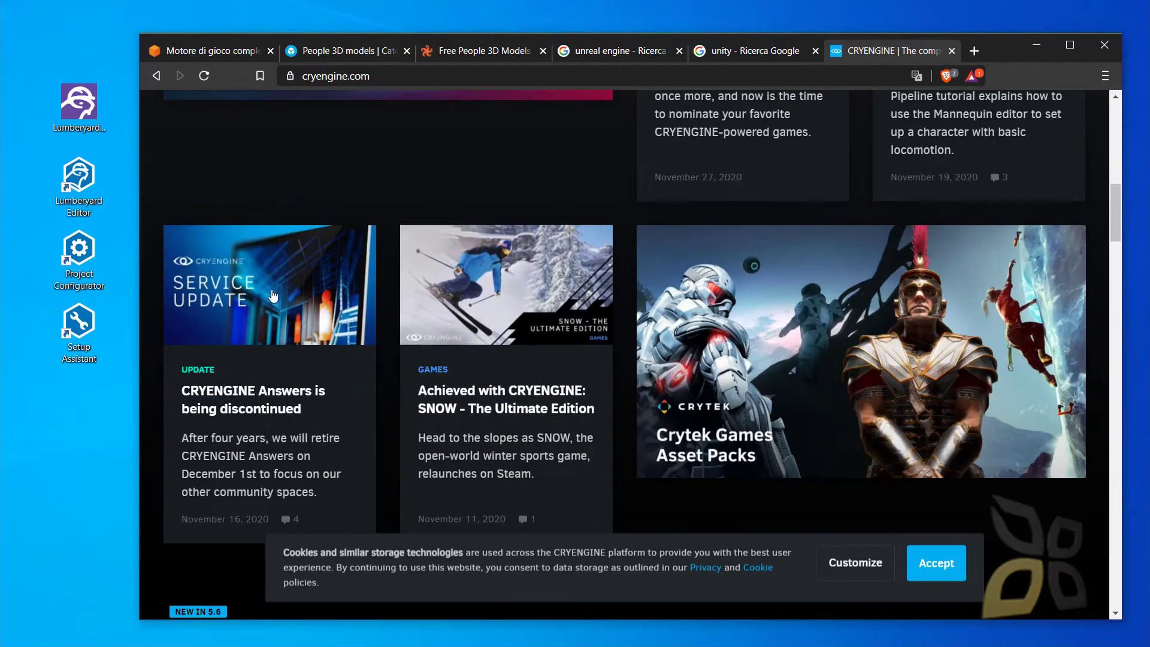
{"action": "scroll", "coordinate": [599, 301], "scroll_direction": "down", "scroll_amount": 8}
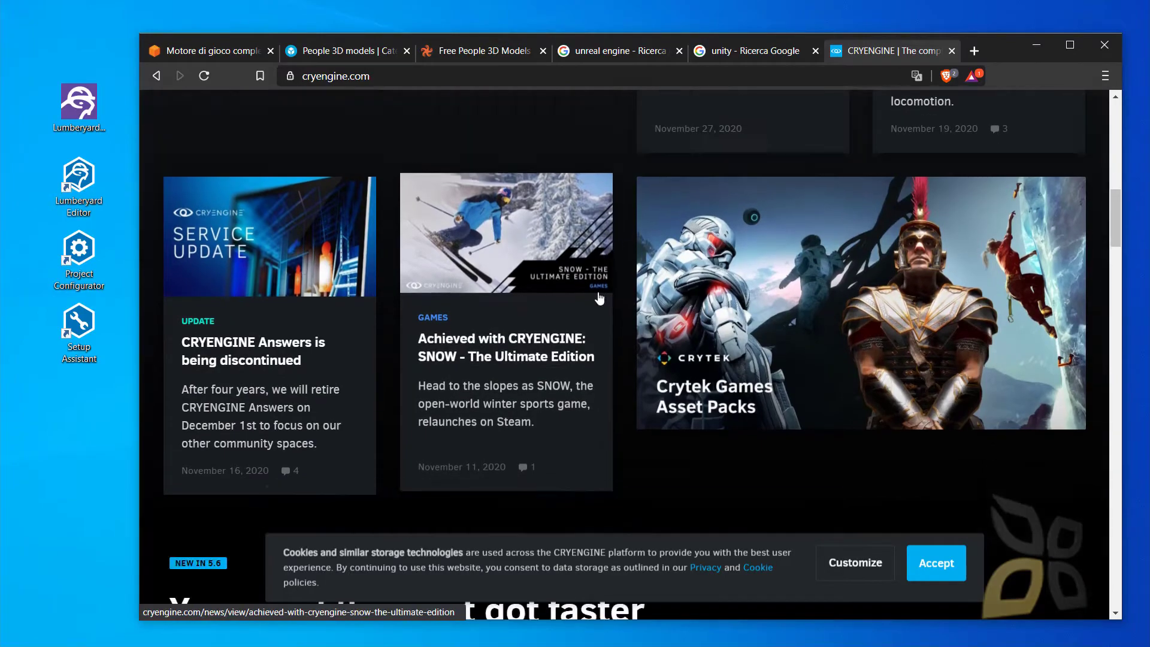
{"action": "scroll", "coordinate": [450, 336], "scroll_direction": "up", "scroll_amount": 4}
{"action": "scroll", "coordinate": [453, 342], "scroll_direction": "up", "scroll_amount": 12}
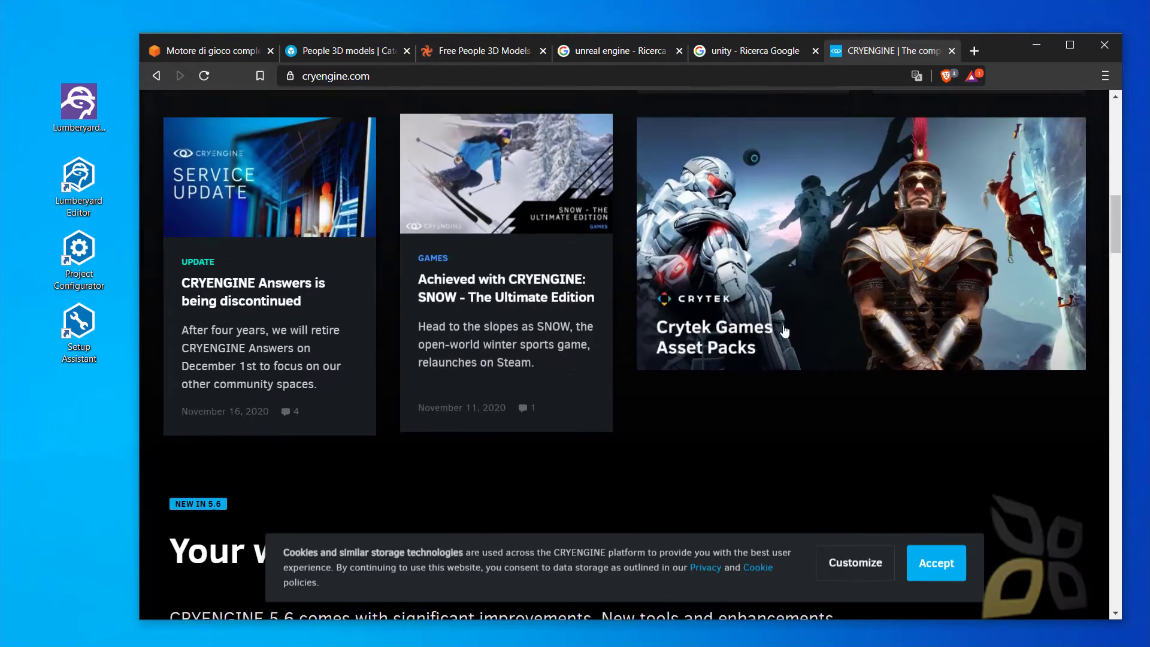
{"action": "scroll", "coordinate": [694, 349], "scroll_direction": "up", "scroll_amount": 5}
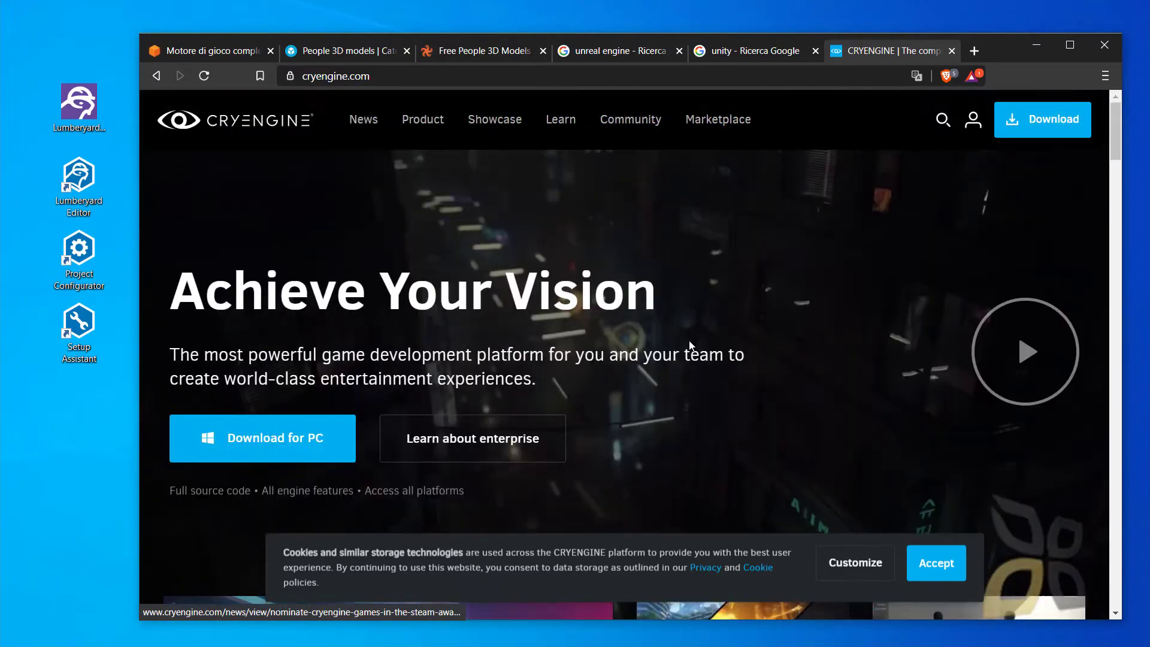
Step: Return to the unreal engine search and show its image results
{"action": "left_click", "coordinate": [621, 50]}
{"action": "left_click", "coordinate": [301, 199]}
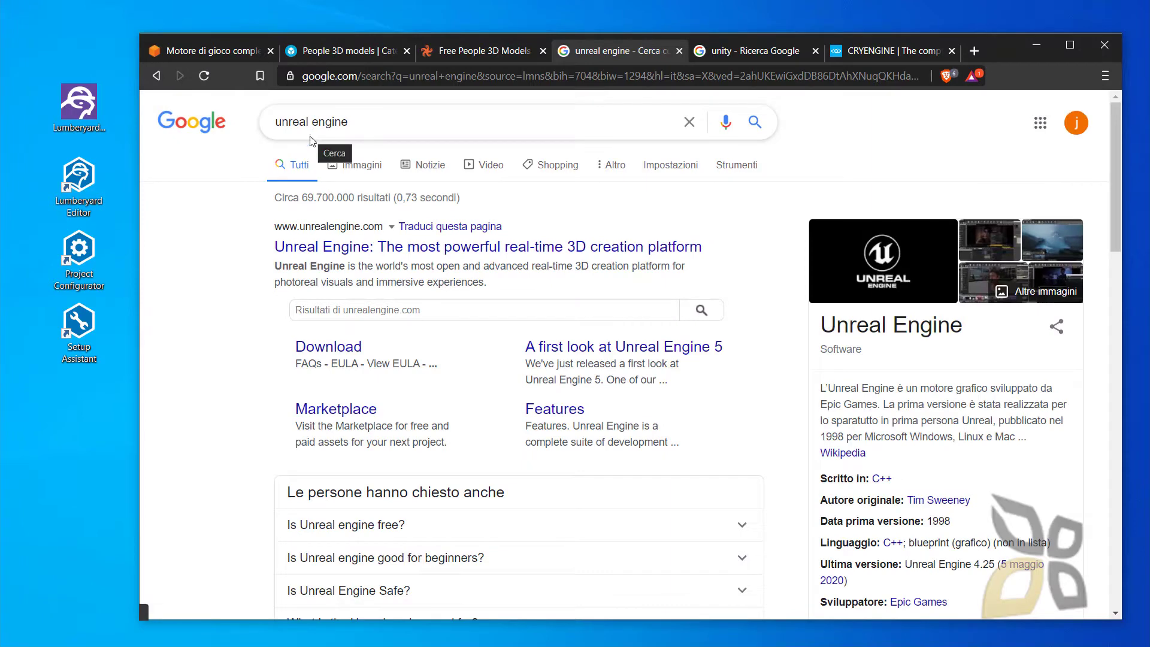
{"action": "left_click", "coordinate": [363, 166]}
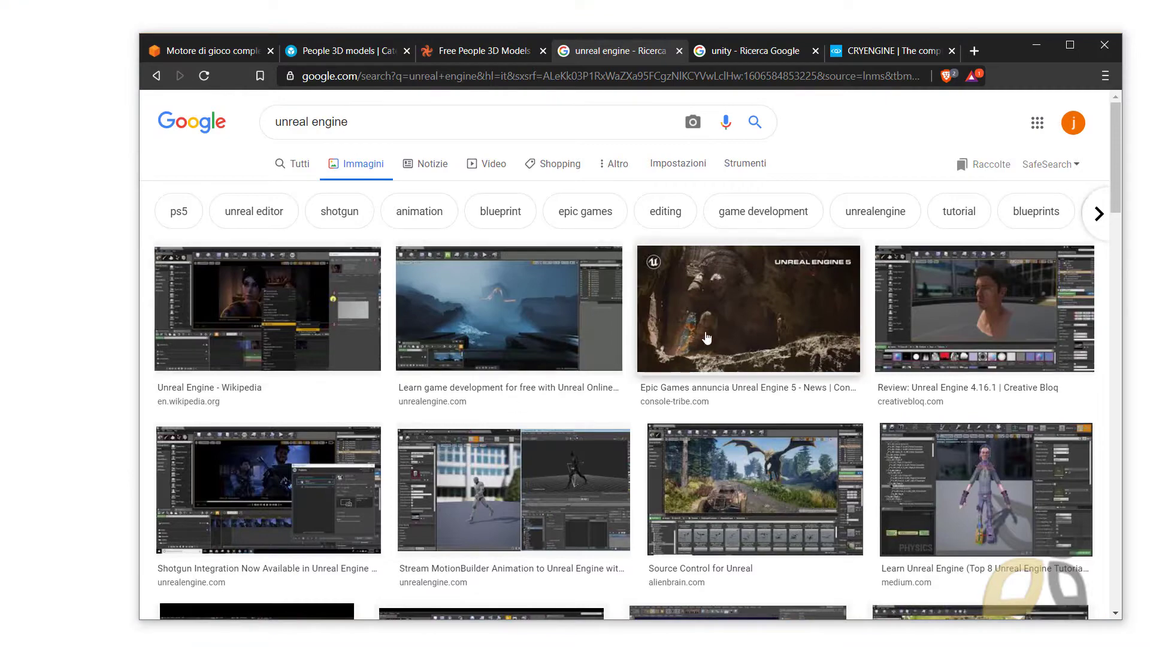
Step: Preview the Unreal Engine 5 announcement and Source Control for Unreal images, and browse further down the image results
{"action": "left_click", "coordinate": [716, 338]}
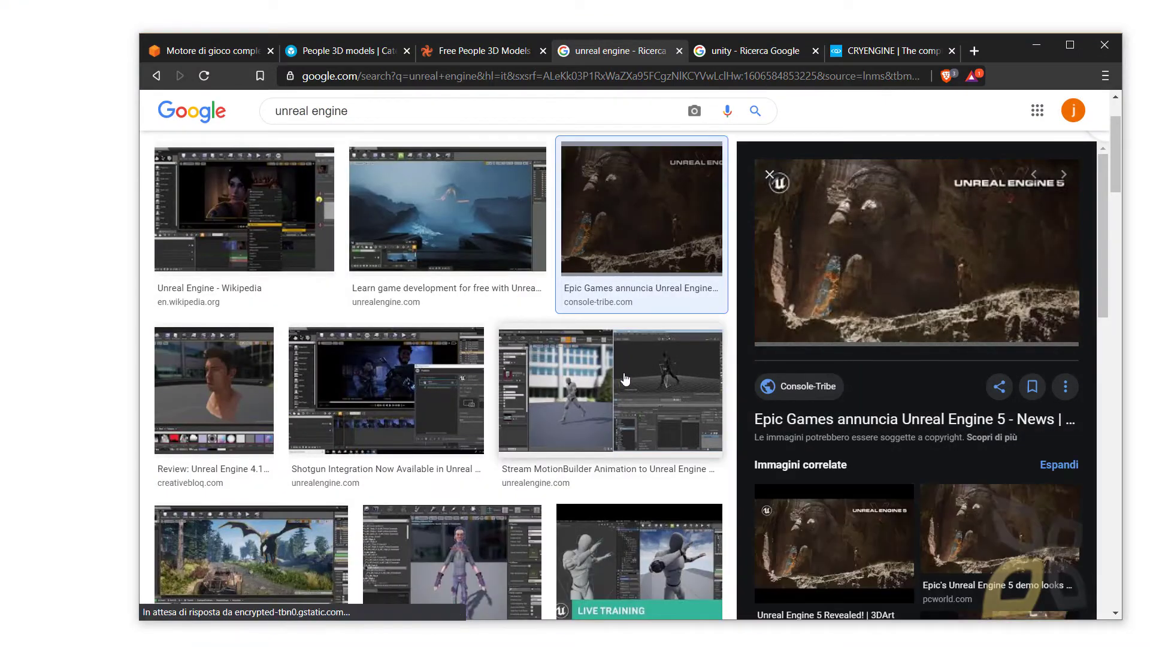
{"action": "scroll", "coordinate": [680, 439], "scroll_direction": "down", "scroll_amount": 3}
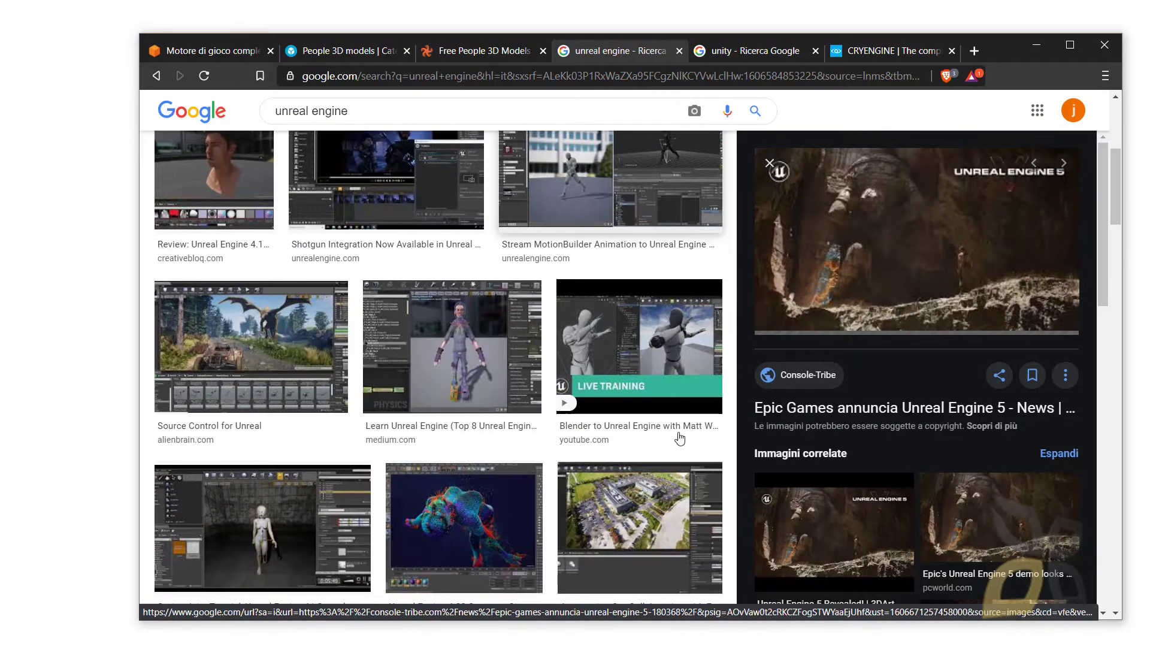
{"action": "left_click", "coordinate": [275, 355]}
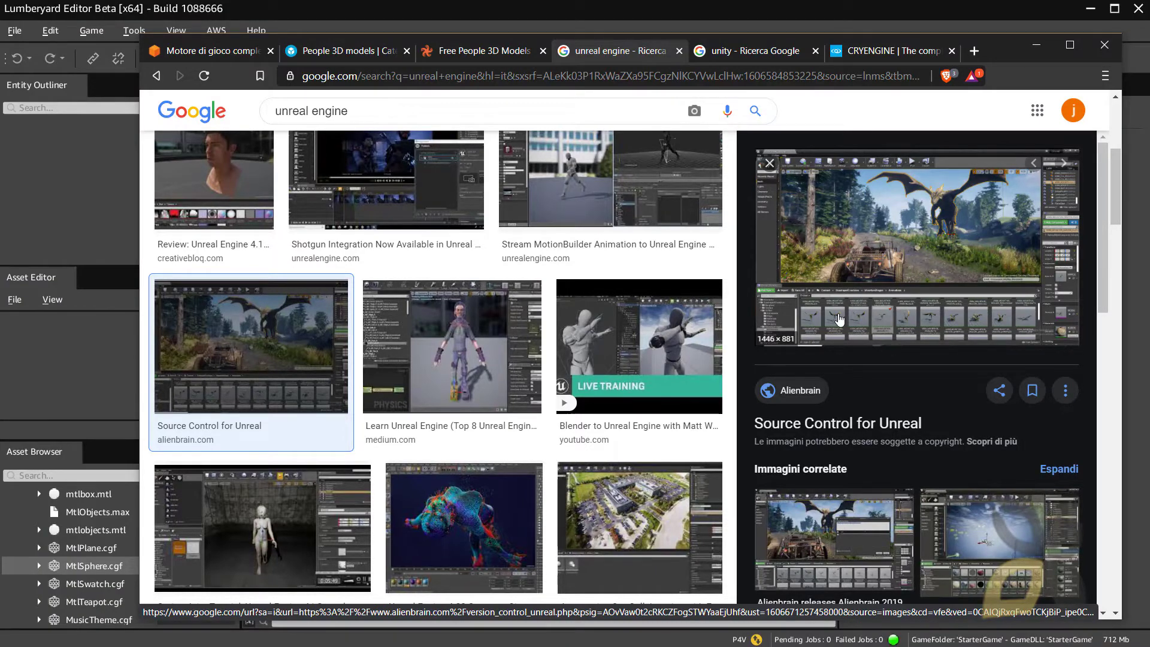
{"action": "scroll", "coordinate": [423, 404], "scroll_direction": "down", "scroll_amount": 5}
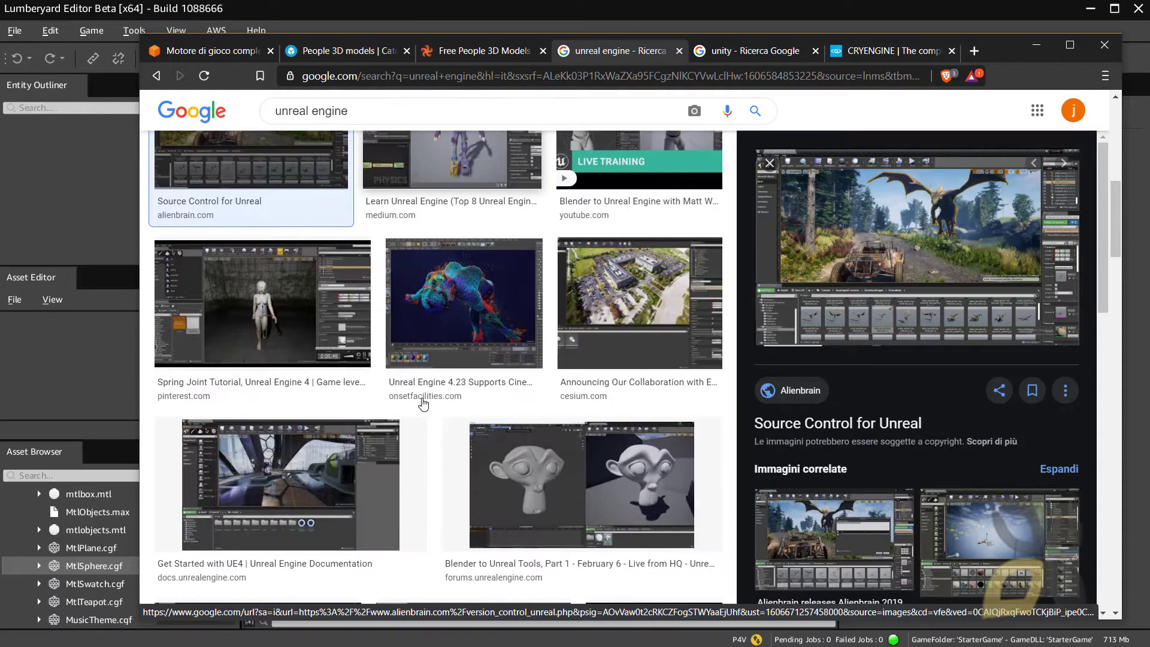
{"action": "scroll", "coordinate": [423, 404], "scroll_direction": "down", "scroll_amount": 5}
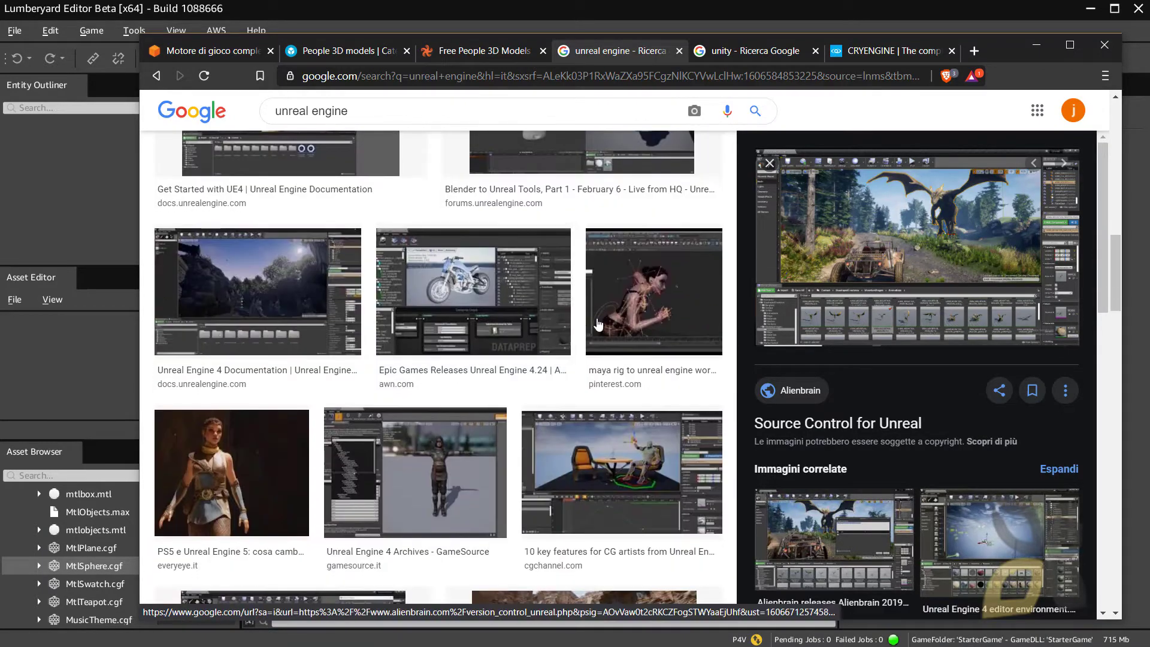
Step: Preview the PS5 Unreal Engine 5 character image and several related images of the Unreal Engine 5 tech demo
{"action": "left_click", "coordinate": [654, 291]}
{"action": "key", "text": "Right"}
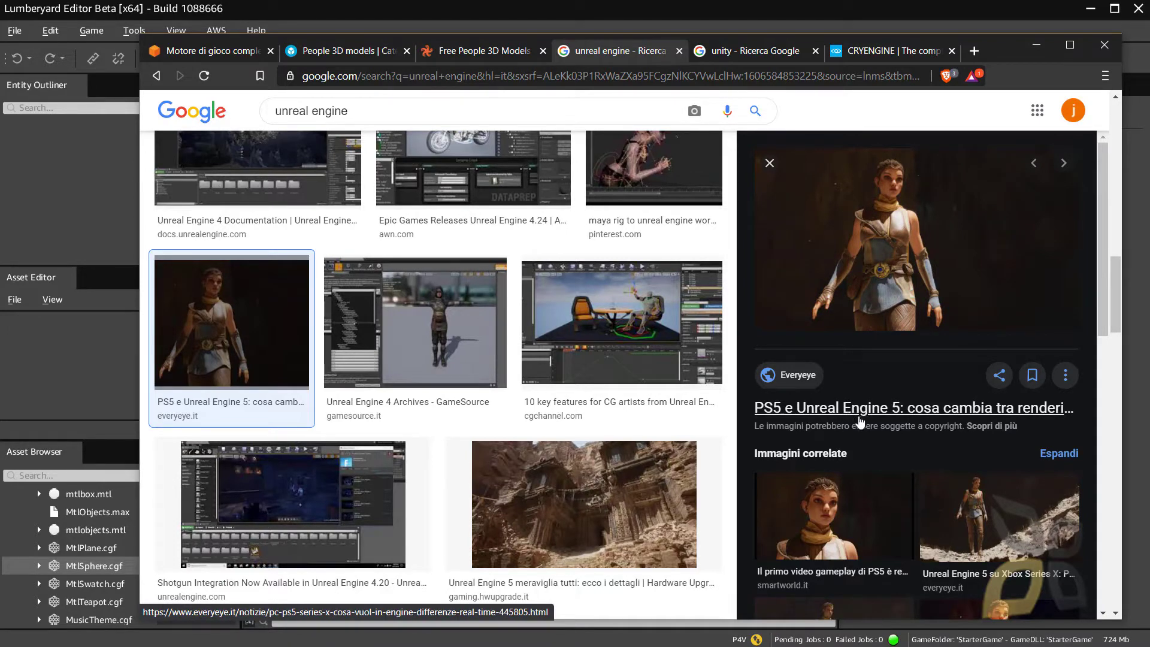
{"action": "left_click", "coordinate": [935, 499]}
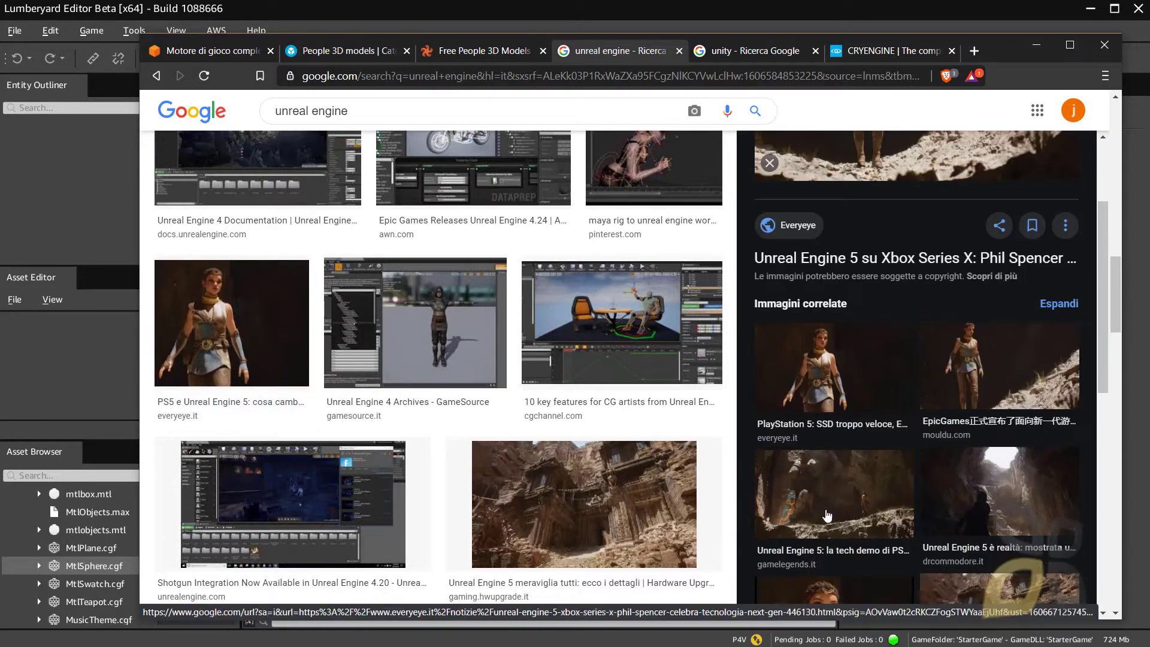
{"action": "left_click", "coordinate": [859, 491]}
{"action": "scroll", "coordinate": [956, 469], "scroll_direction": "down", "scroll_amount": 3}
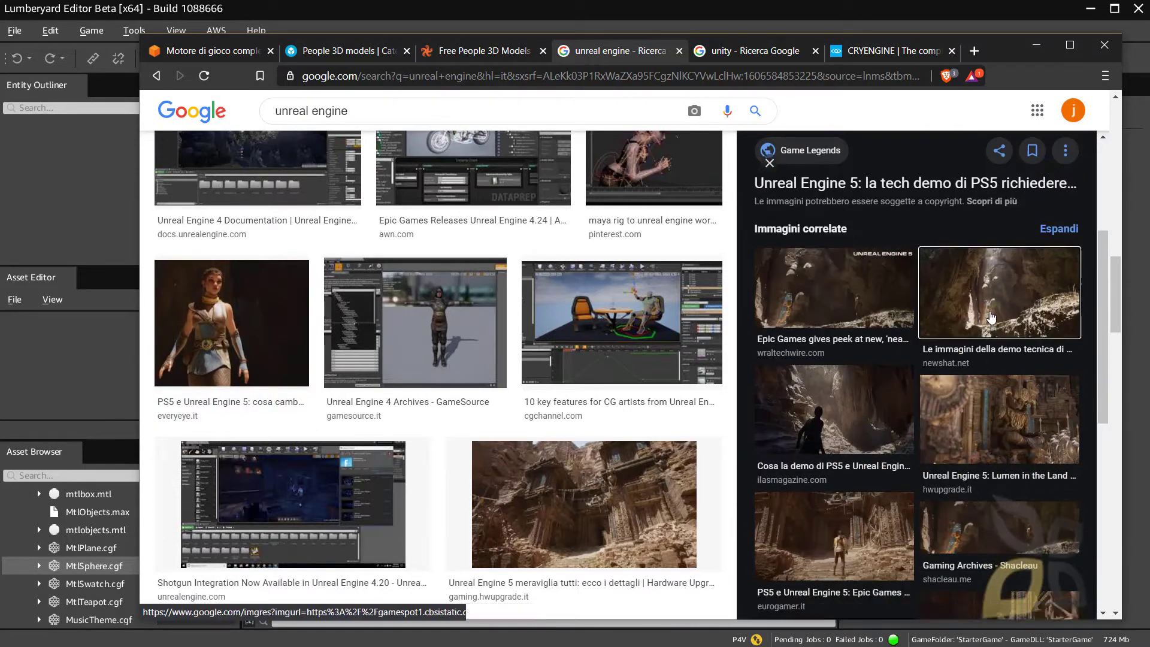
{"action": "left_click", "coordinate": [997, 303]}
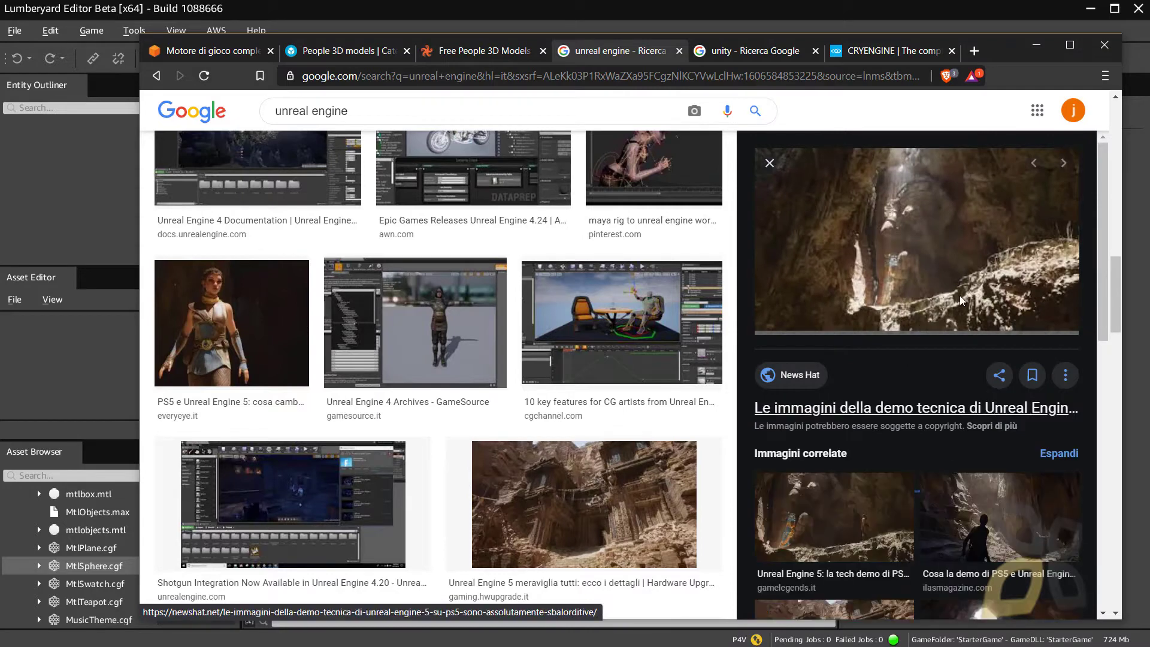
Step: Switch to the unity search, reload its image results from the general results, and browse through the Unity images
{"action": "left_click", "coordinate": [753, 51]}
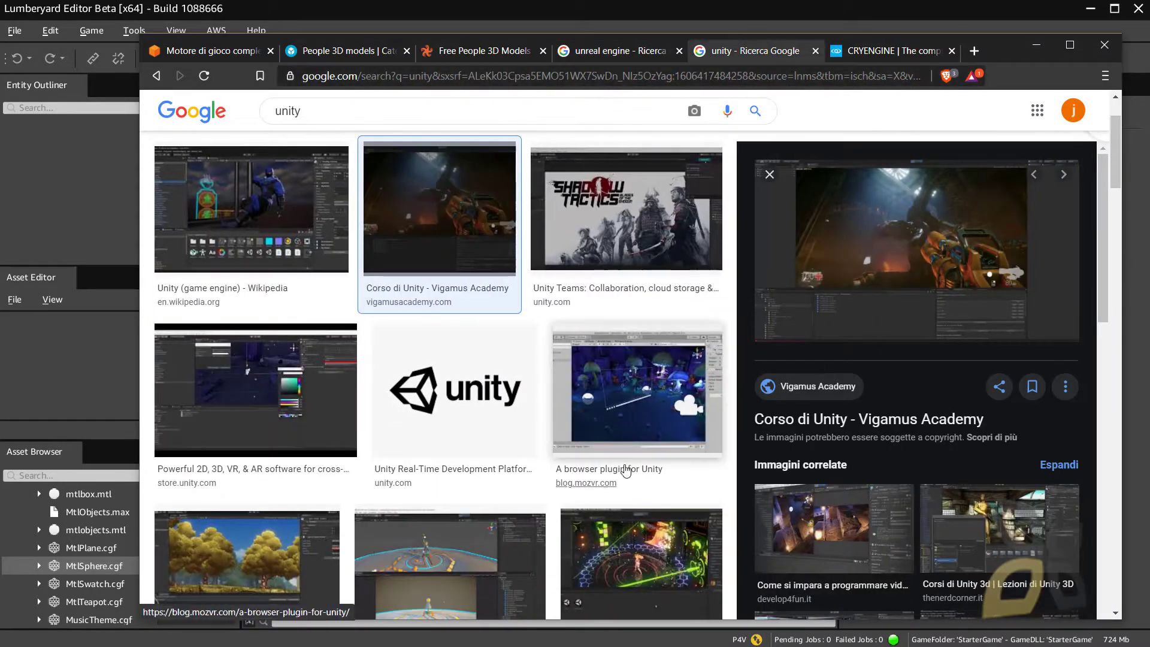
{"action": "scroll", "coordinate": [222, 197], "scroll_direction": "up", "scroll_amount": 2}
{"action": "left_click", "coordinate": [299, 165]}
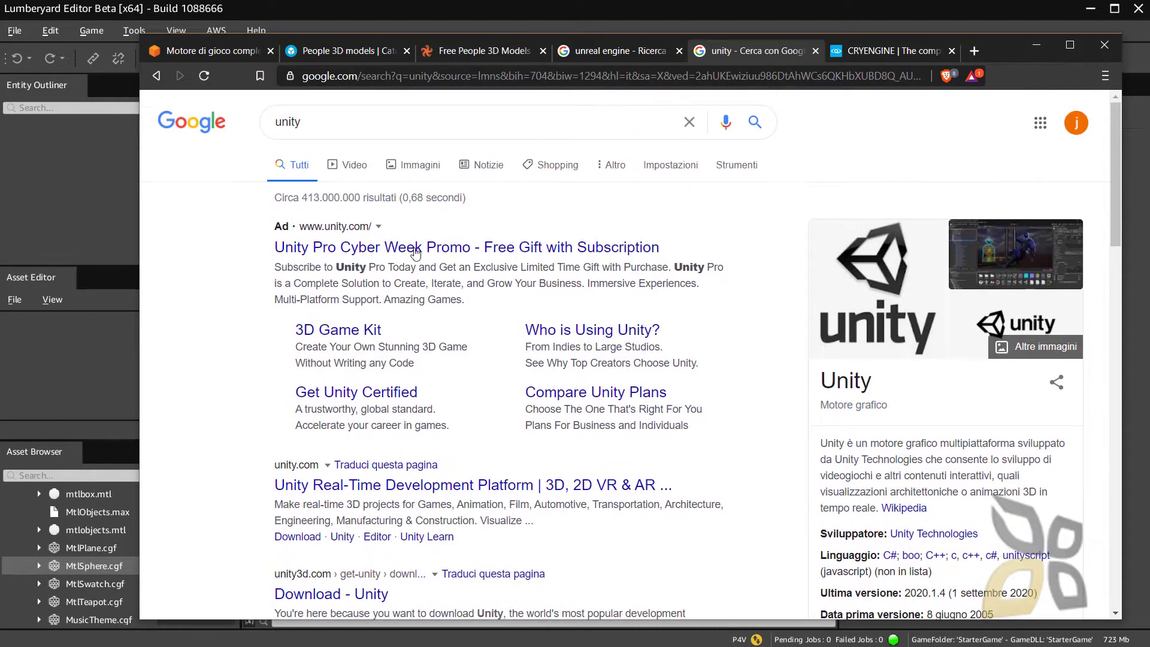
{"action": "left_click", "coordinate": [420, 170]}
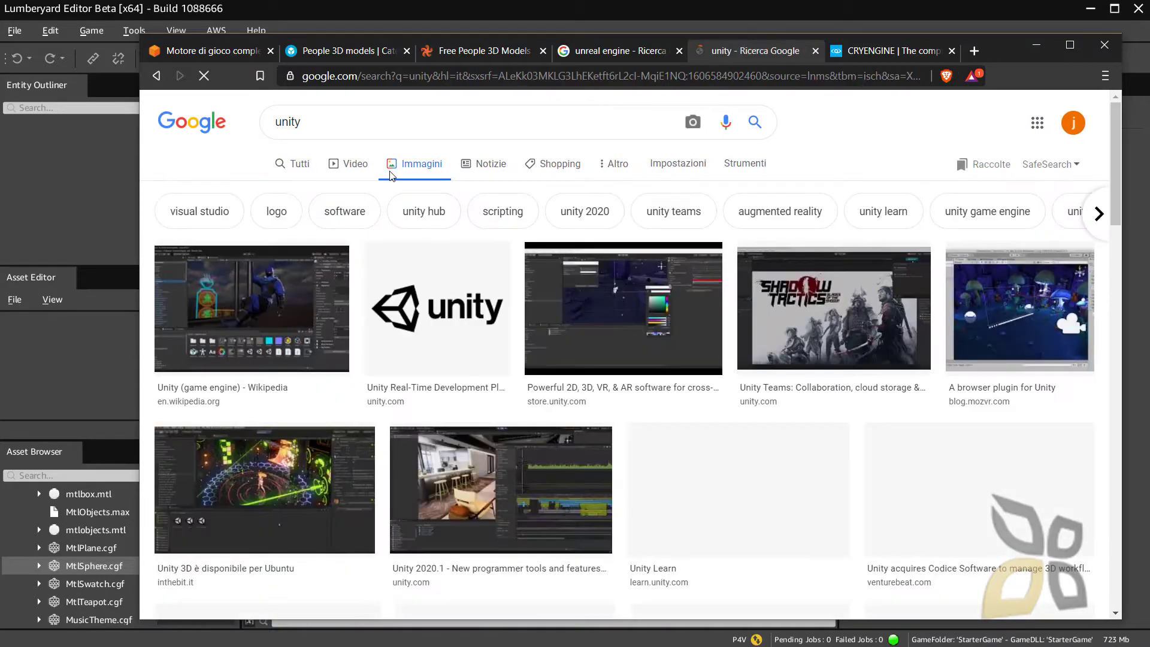
{"action": "scroll", "coordinate": [470, 398], "scroll_direction": "down", "scroll_amount": 6}
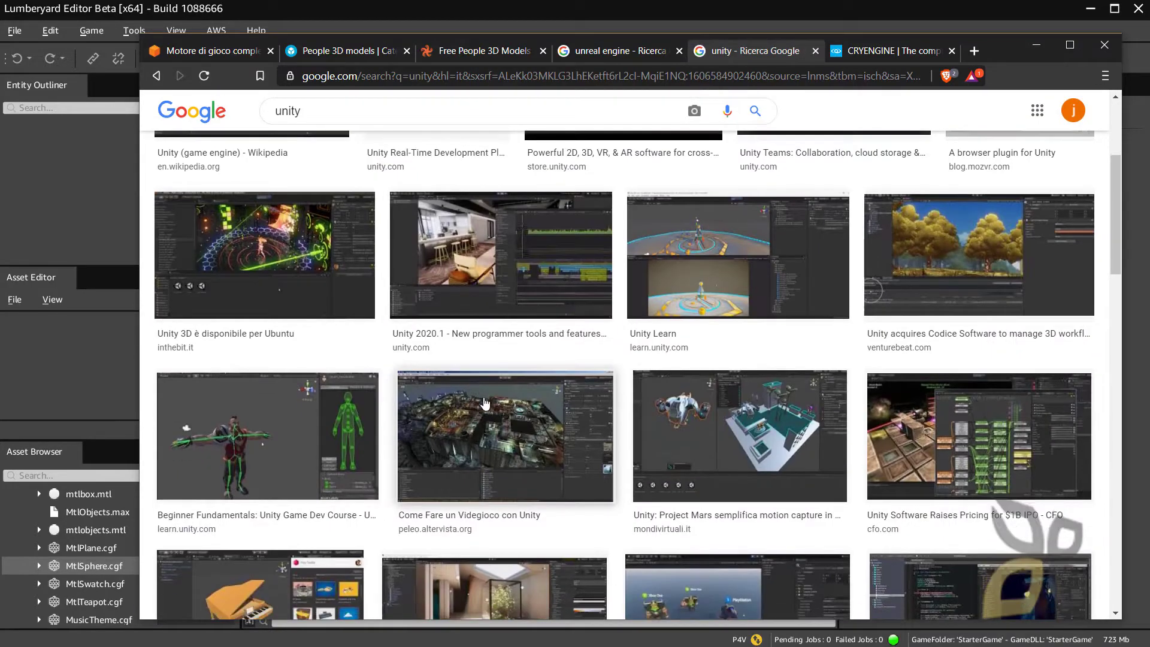
{"action": "scroll", "coordinate": [264, 368], "scroll_direction": "down", "scroll_amount": 3}
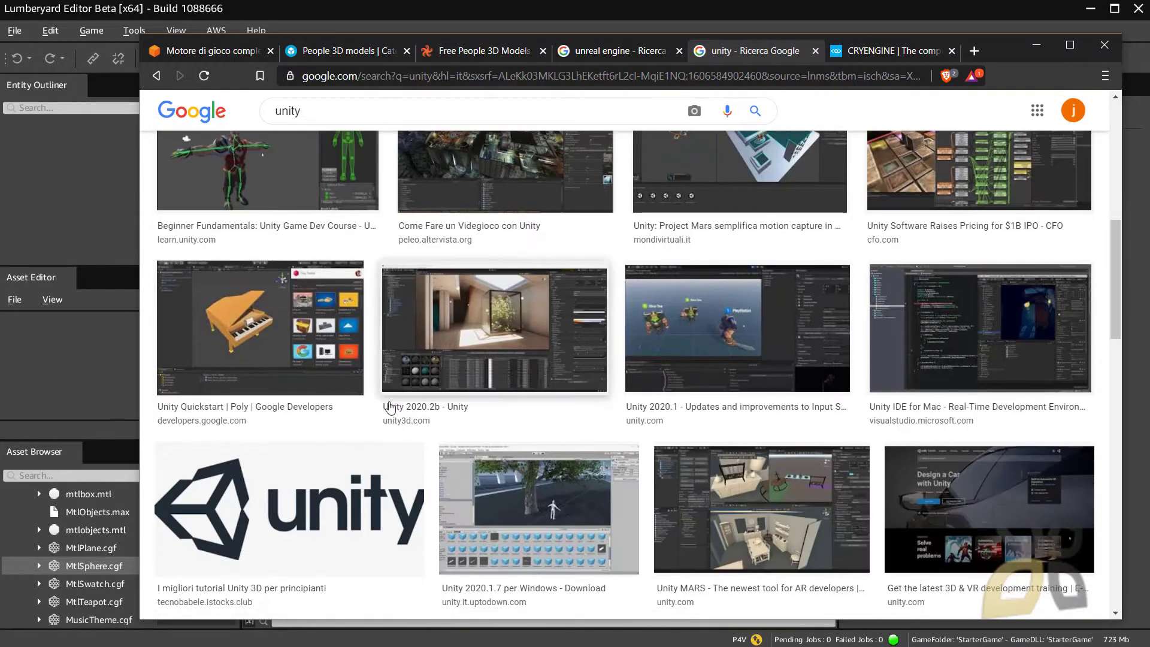
{"action": "scroll", "coordinate": [396, 396], "scroll_direction": "down", "scroll_amount": 6}
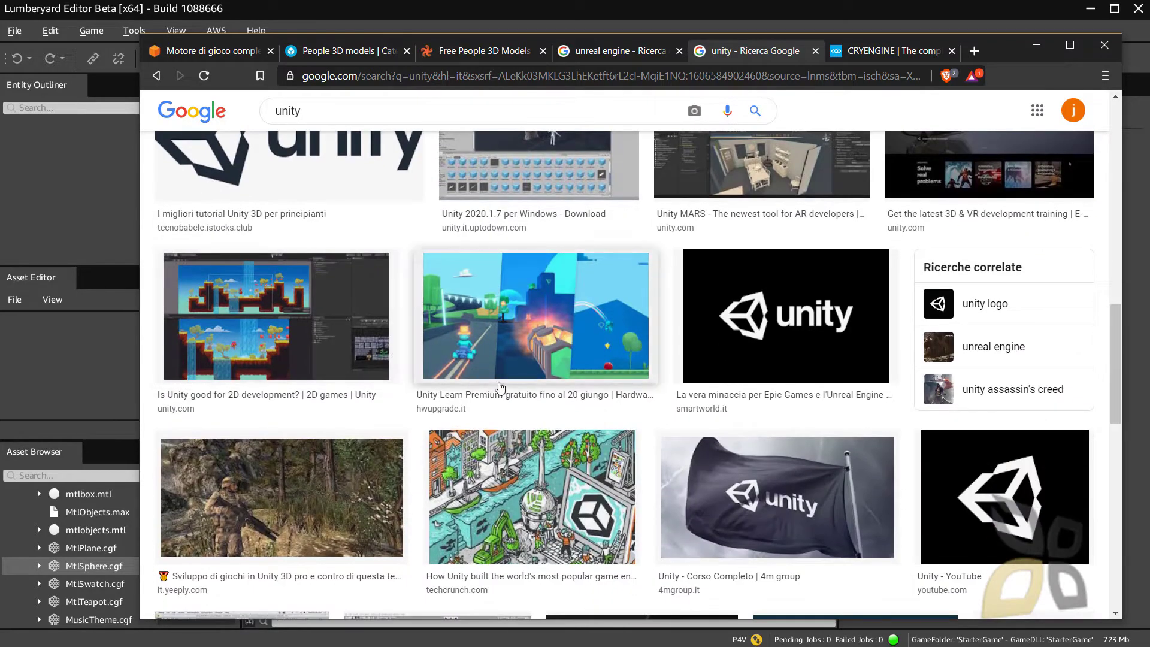
Step: Revisit the unreal engine and unity image results for comparison, and return to the CRYENGINE home page
{"action": "left_click", "coordinate": [593, 51]}
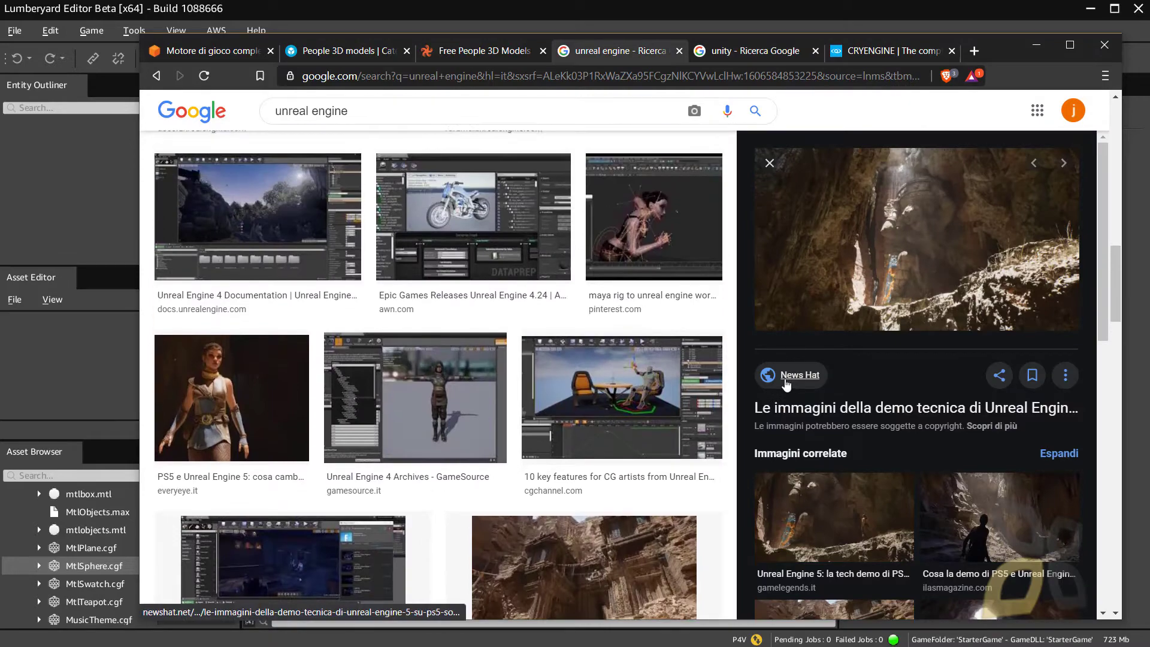
{"action": "scroll", "coordinate": [786, 384], "scroll_direction": "up", "scroll_amount": 3}
{"action": "left_click", "coordinate": [725, 53]}
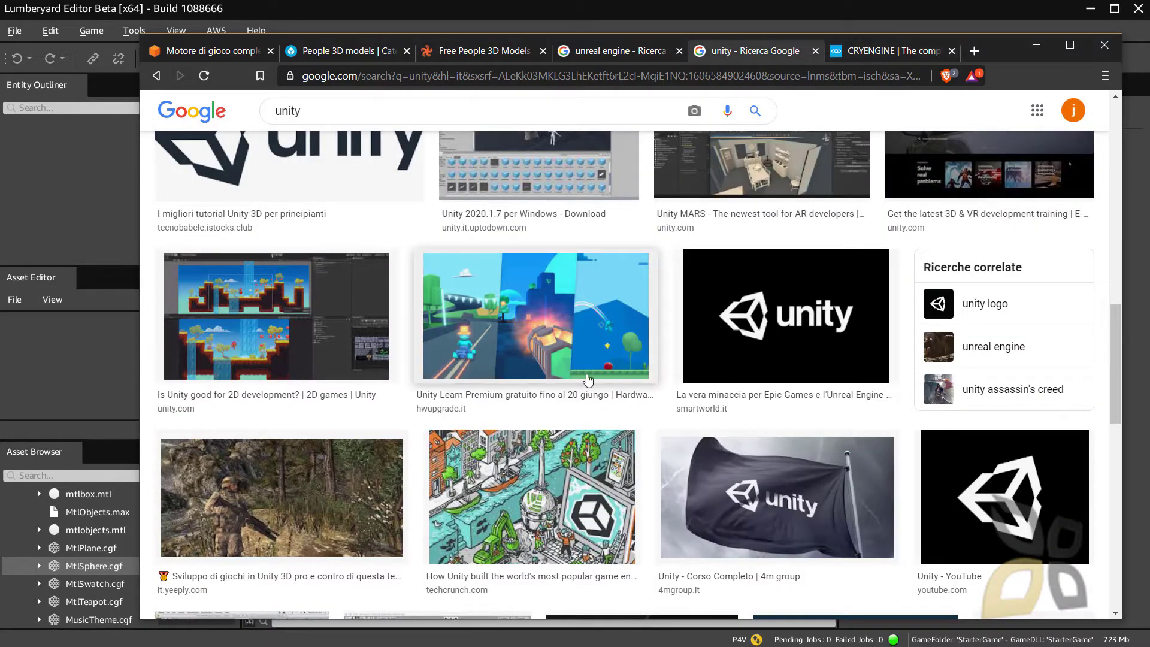
{"action": "scroll", "coordinate": [621, 369], "scroll_direction": "up", "scroll_amount": 3}
{"action": "left_click", "coordinate": [866, 54]}
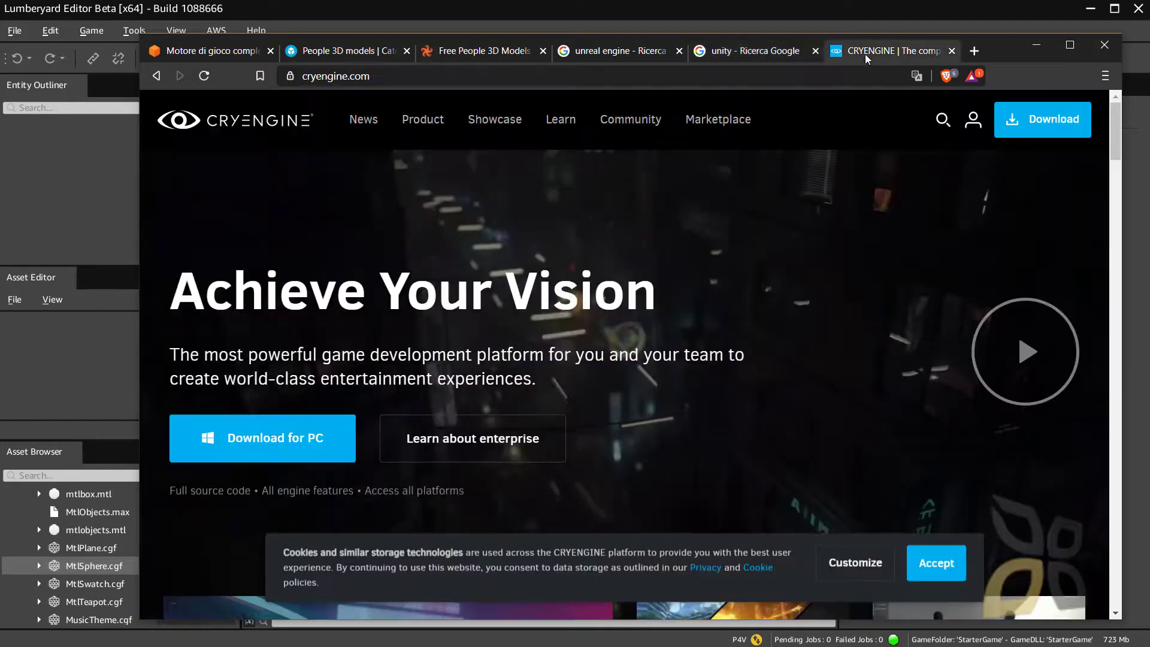
Step: Return from the CRYENGINE page to its Google search results and search for "game engines" instead
{"action": "left_click", "coordinate": [156, 75]}
{"action": "scroll", "coordinate": [532, 336], "scroll_direction": "down", "scroll_amount": 4}
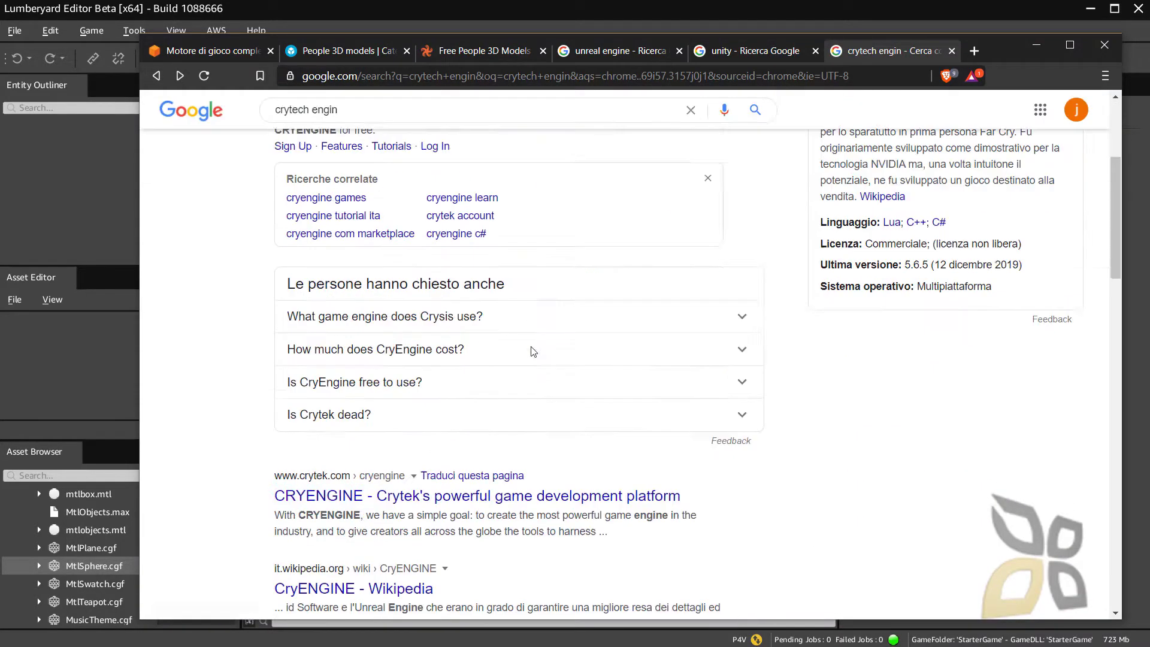
{"action": "scroll", "coordinate": [495, 341], "scroll_direction": "up", "scroll_amount": 4}
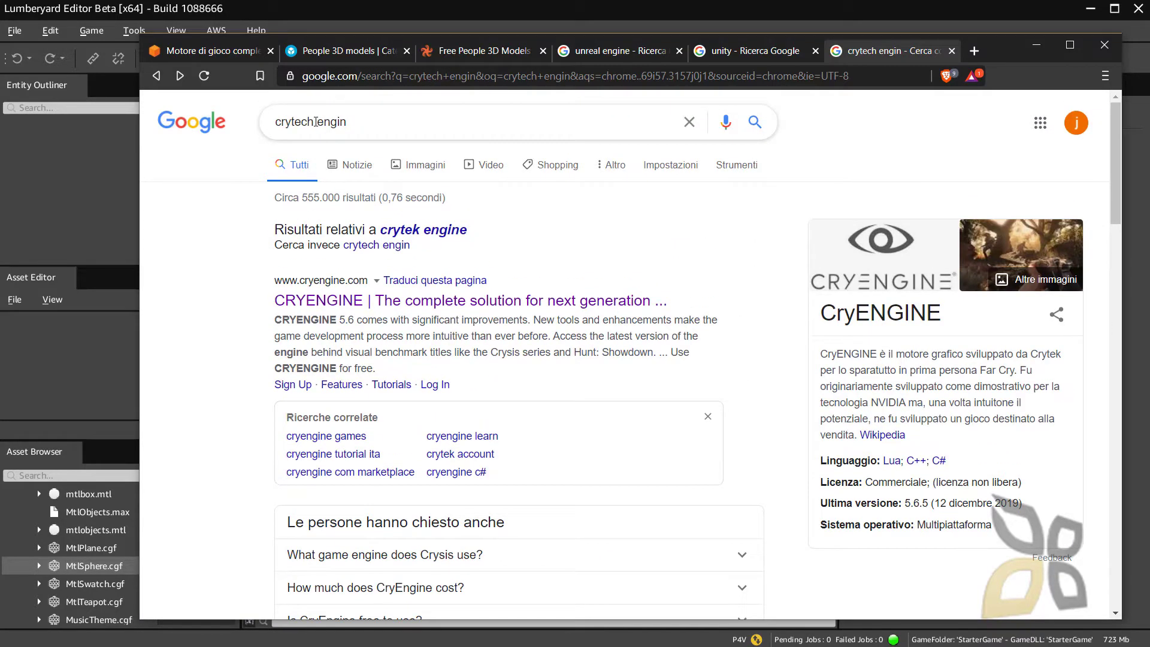
{"action": "double_click", "coordinate": [316, 122]}
{"action": "type", "text": "game"}
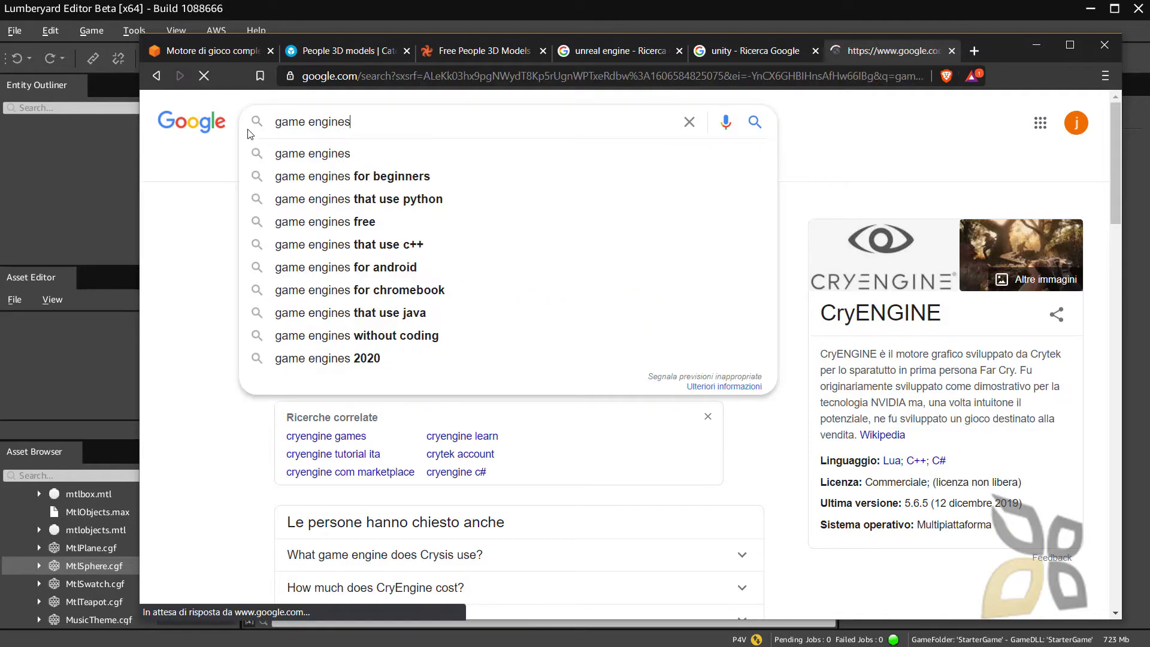
{"action": "key", "text": "Return"}
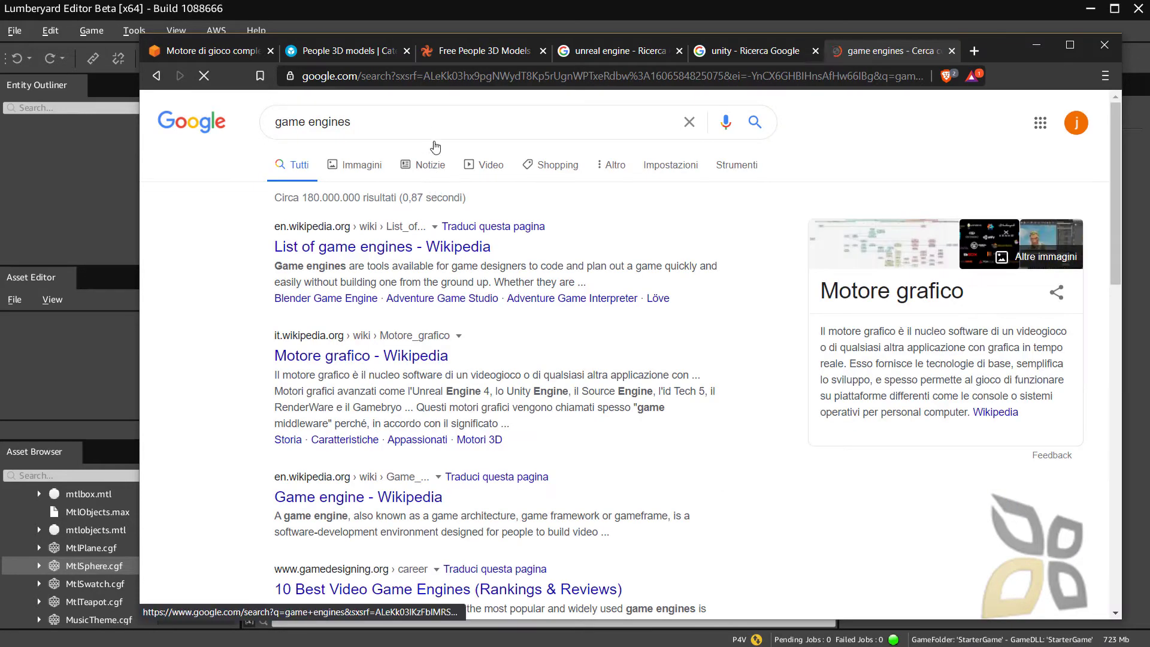
Step: Refine the search to "game engine" and preview the collage of game engine logos in its image results
{"action": "left_click", "coordinate": [432, 122]}
{"action": "key", "text": "BackSpace"}
{"action": "key", "text": "Return"}
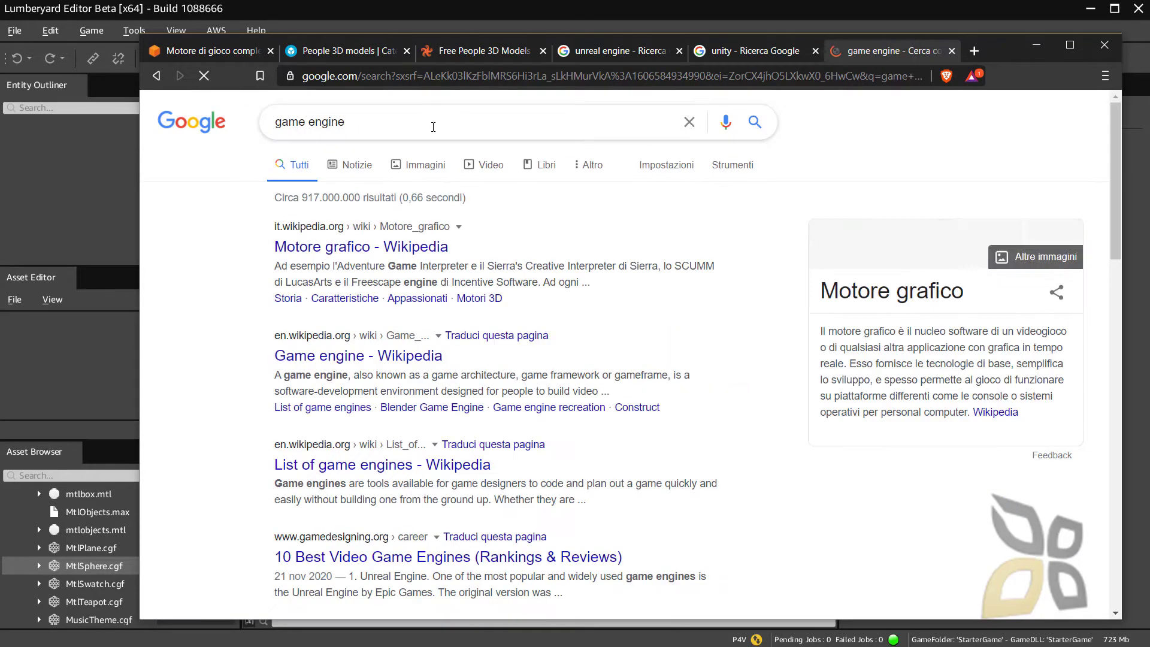
{"action": "left_click", "coordinate": [432, 164]}
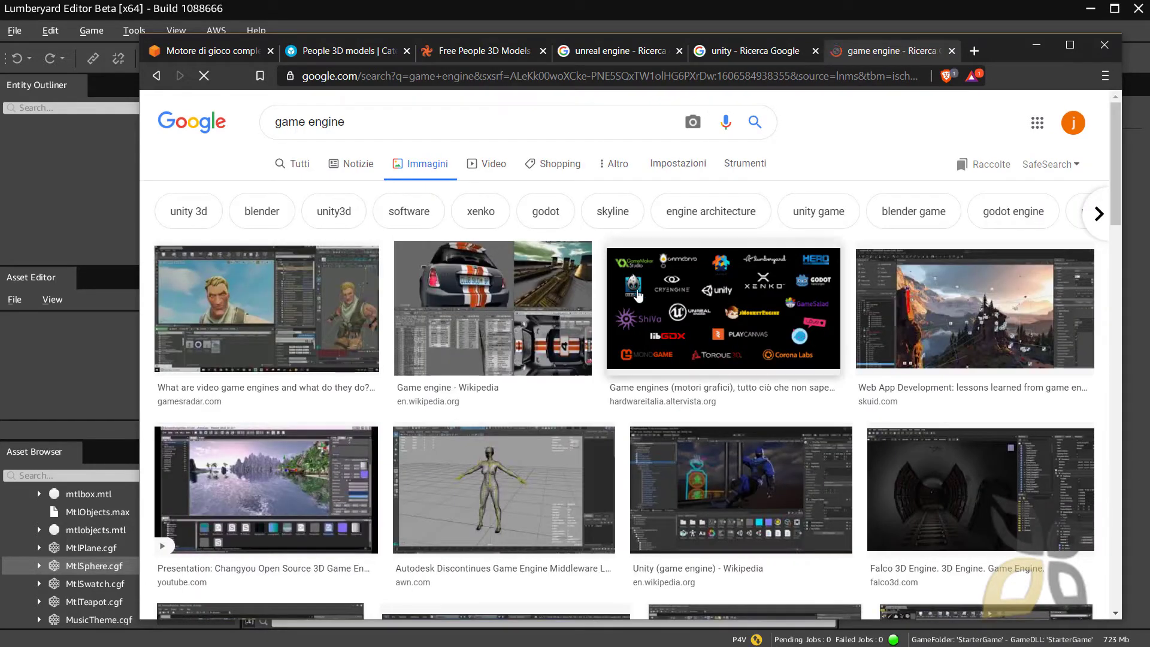
{"action": "left_click", "coordinate": [693, 348]}
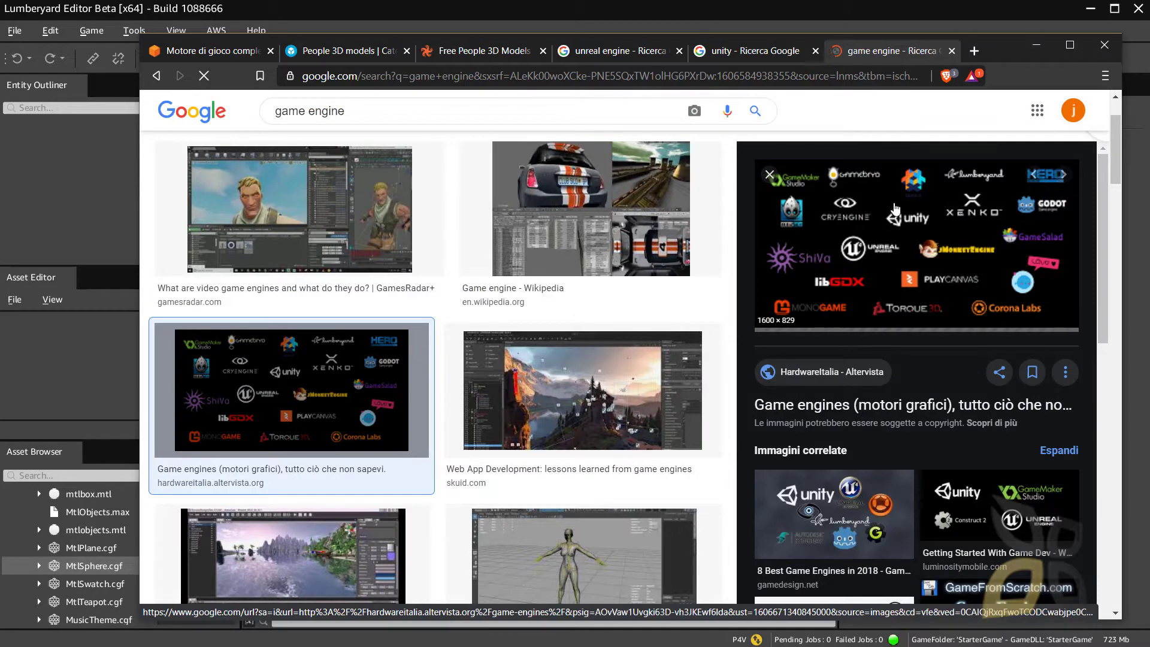
Step: Close the game engine, unity, unreal engine and Amazon Lumberyard pages, and minimize the browser to return to the Lumberyard Editor
{"action": "left_click", "coordinate": [678, 51]}
{"action": "left_click", "coordinate": [679, 50]}
{"action": "left_click", "coordinate": [679, 51]}
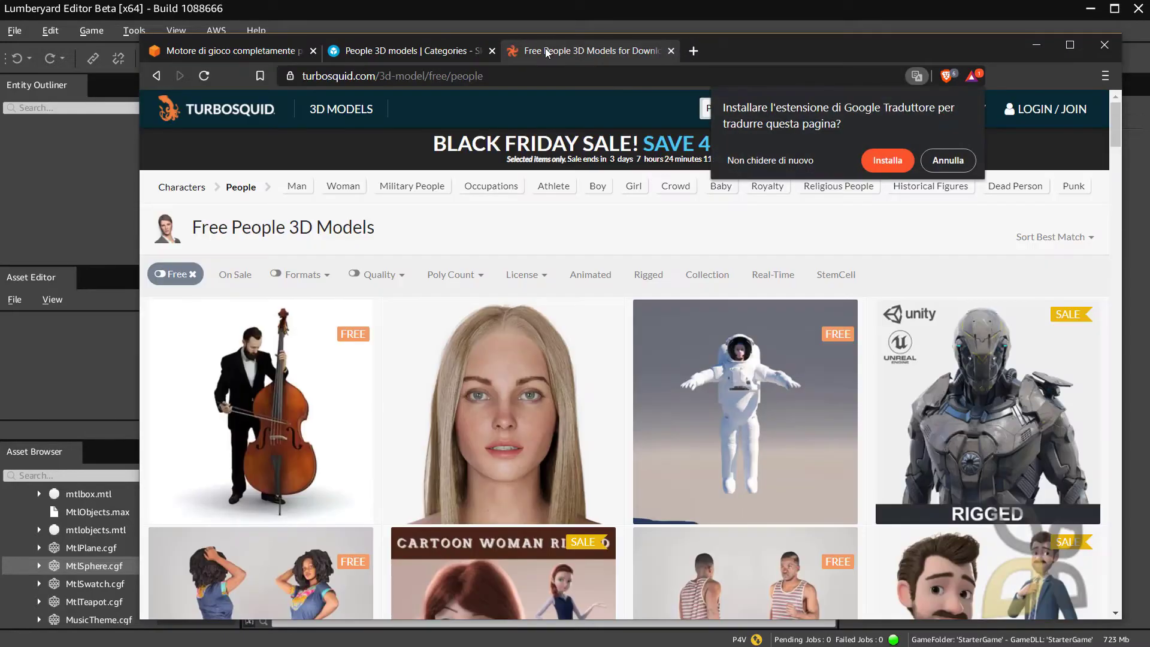
{"action": "left_click", "coordinate": [418, 57]}
{"action": "left_click", "coordinate": [259, 57]}
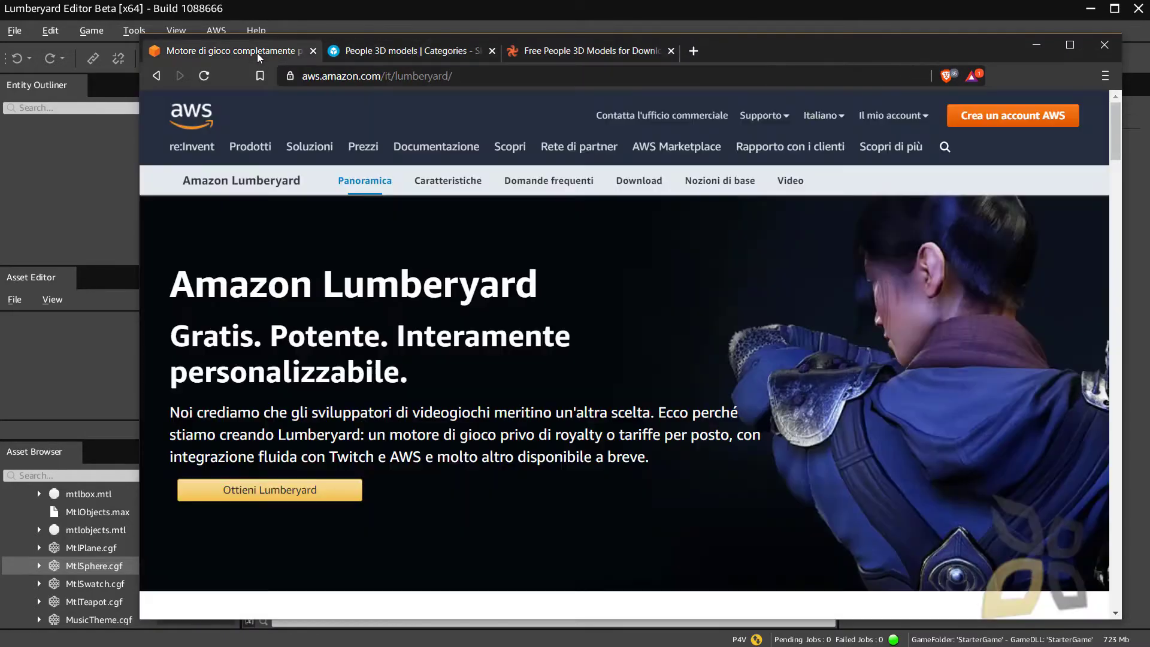
{"action": "left_click", "coordinate": [312, 52]}
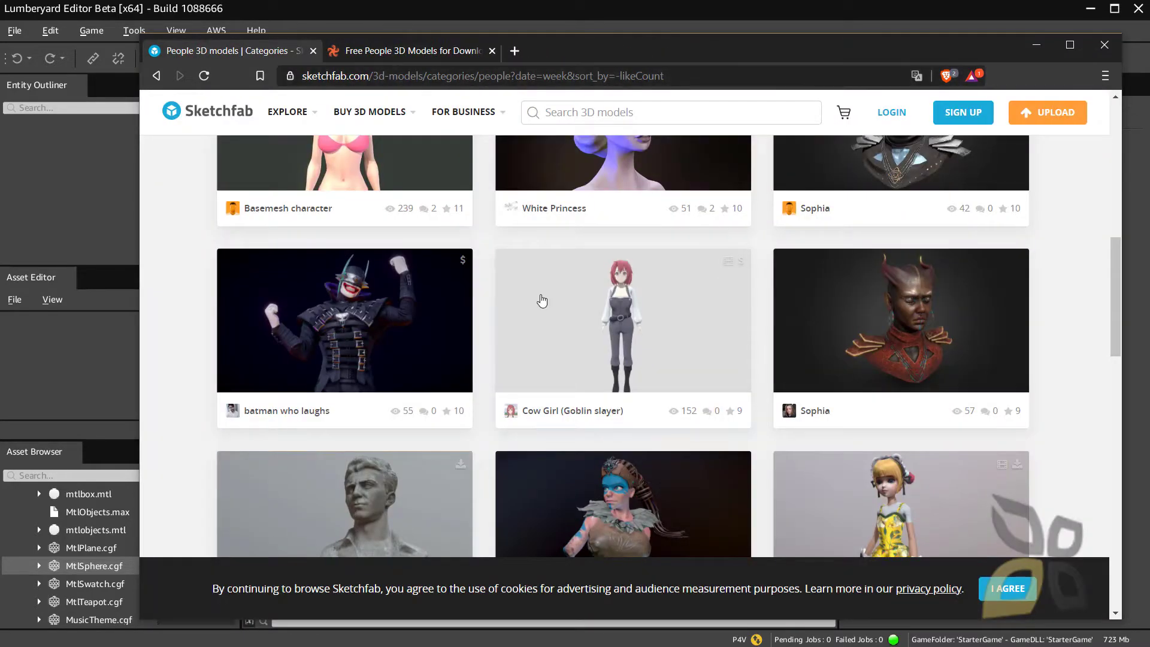
{"action": "scroll", "coordinate": [539, 302], "scroll_direction": "up", "scroll_amount": 7}
{"action": "scroll", "coordinate": [537, 352], "scroll_direction": "up", "scroll_amount": 3}
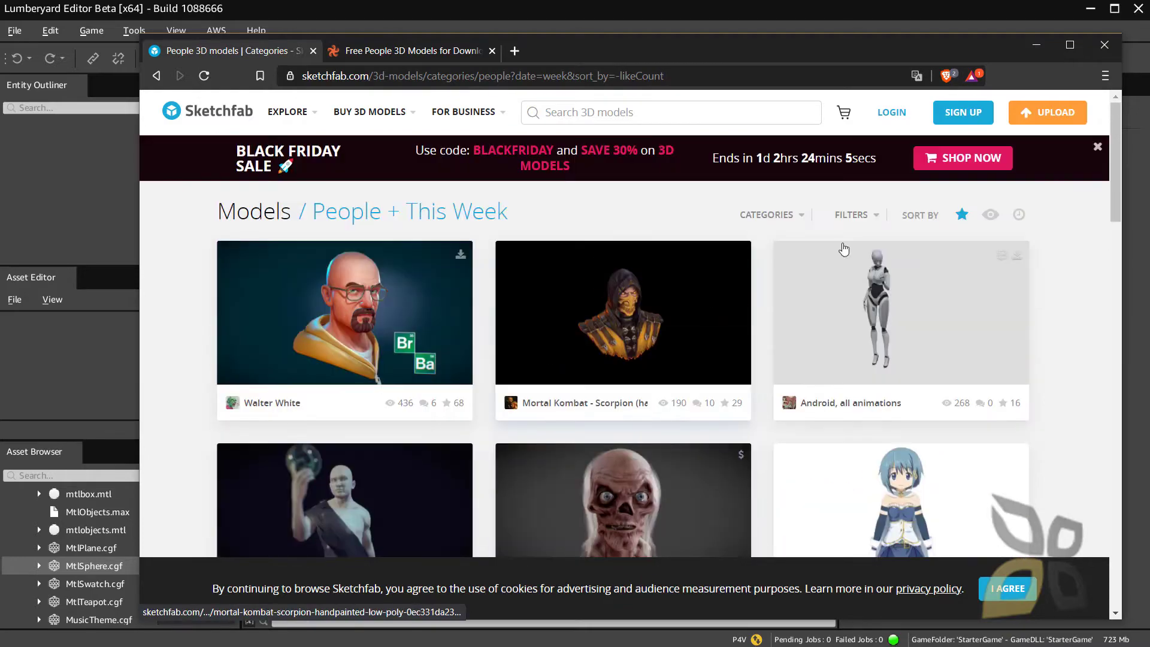
{"action": "left_click", "coordinate": [1037, 44]}
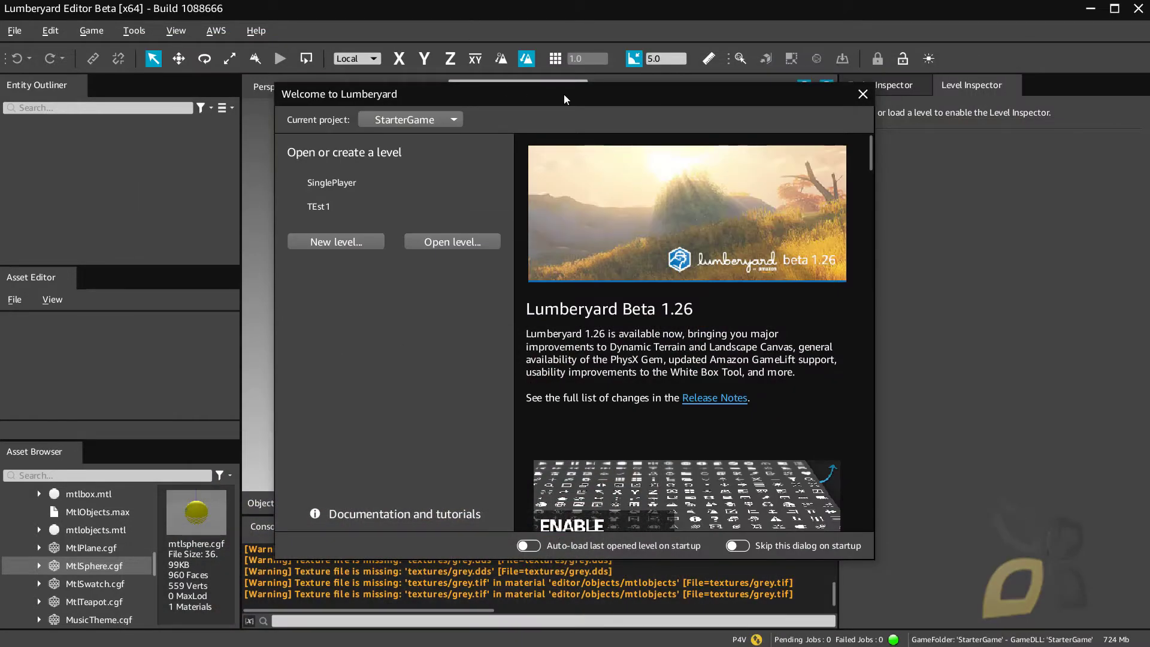
Step: Reposition the Welcome to Lumberyard window and view the options for the current StarterGame project
{"action": "left_click_drag", "start_coordinate": [612, 95], "coordinate": [575, 105]}
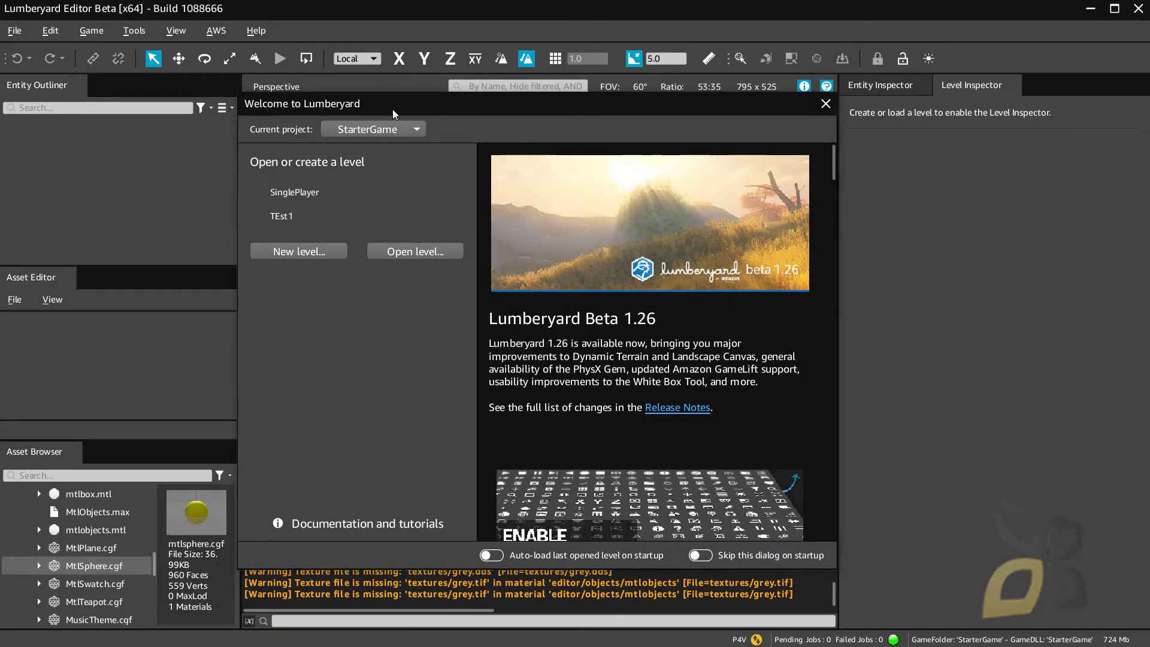
{"action": "mouse_move", "coordinate": [394, 114]}
{"action": "left_mouse_down"}
{"action": "mouse_move", "coordinate": [420, 147]}
{"action": "mouse_move", "coordinate": [408, 127]}
{"action": "left_mouse_up"}
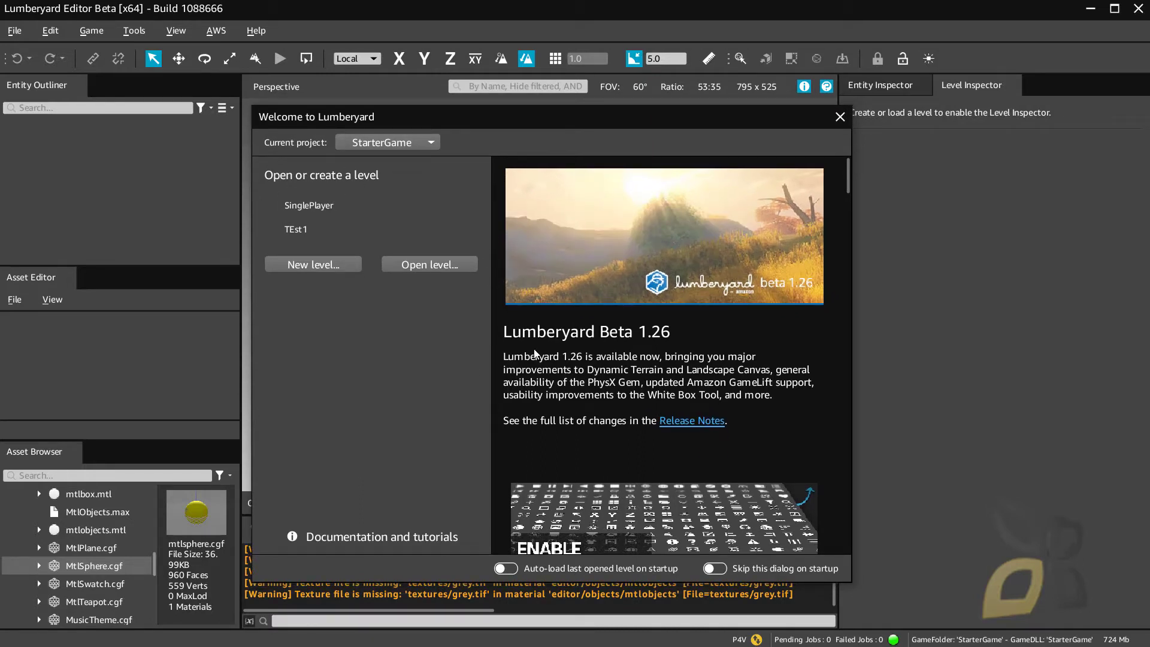
{"action": "left_click_drag", "start_coordinate": [544, 111], "coordinate": [572, 111]}
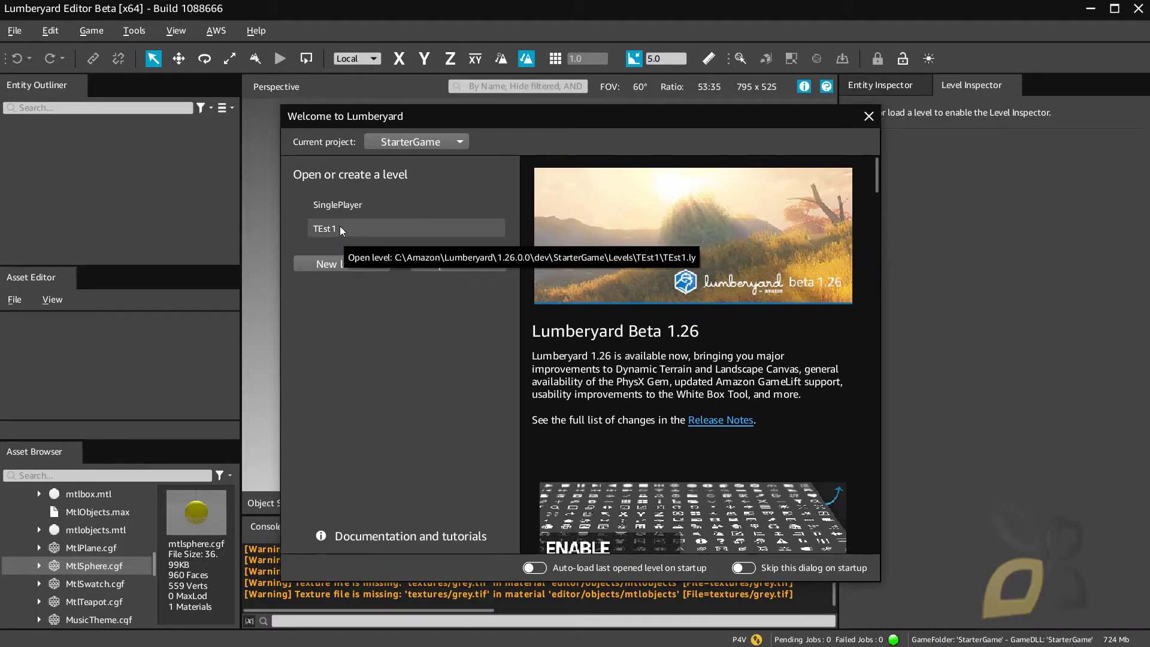
{"action": "left_click", "coordinate": [395, 148]}
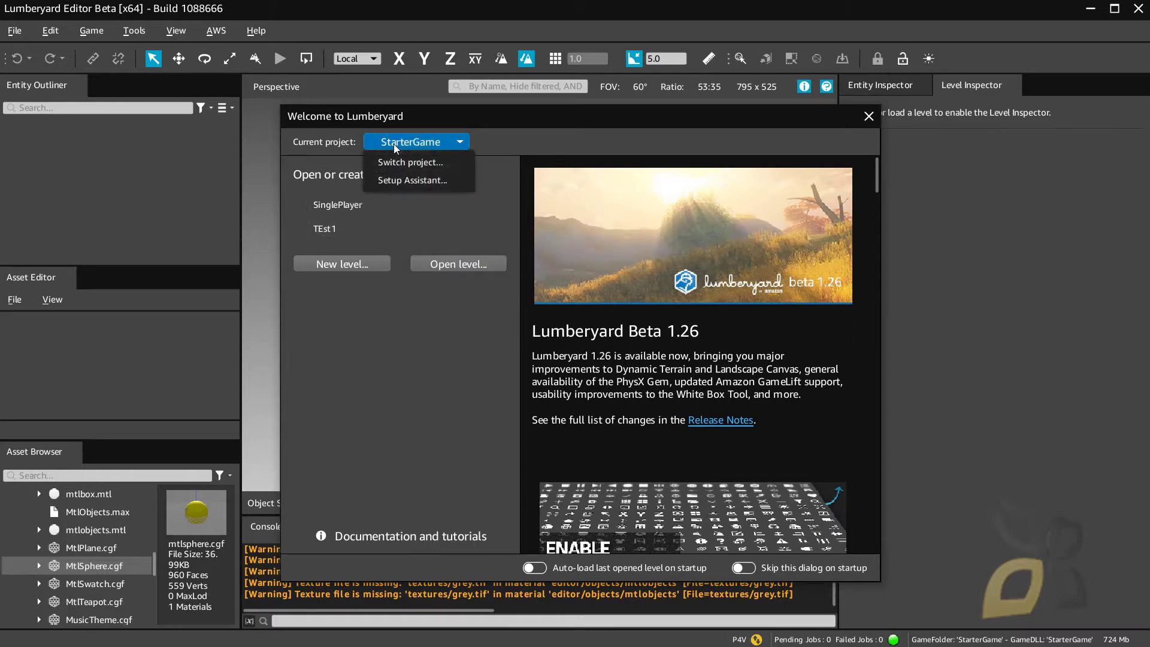
{"action": "left_click", "coordinate": [535, 136]}
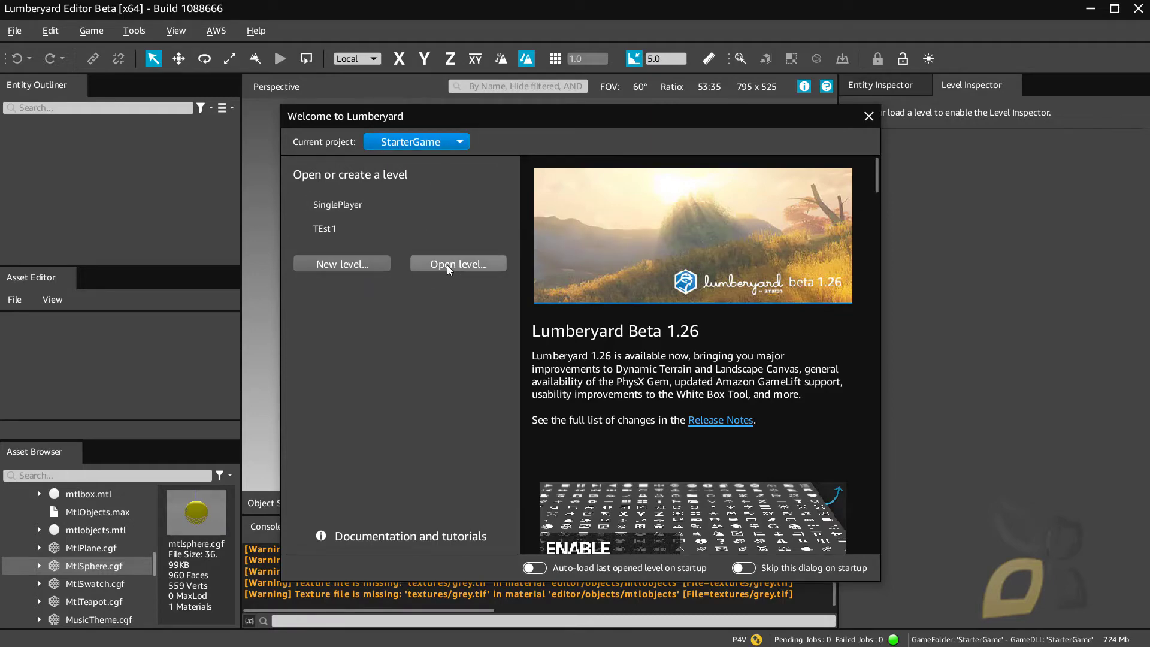
Step: Create a new level named test in the Levels/ folder and dismiss the error report
{"action": "left_click", "coordinate": [343, 265]}
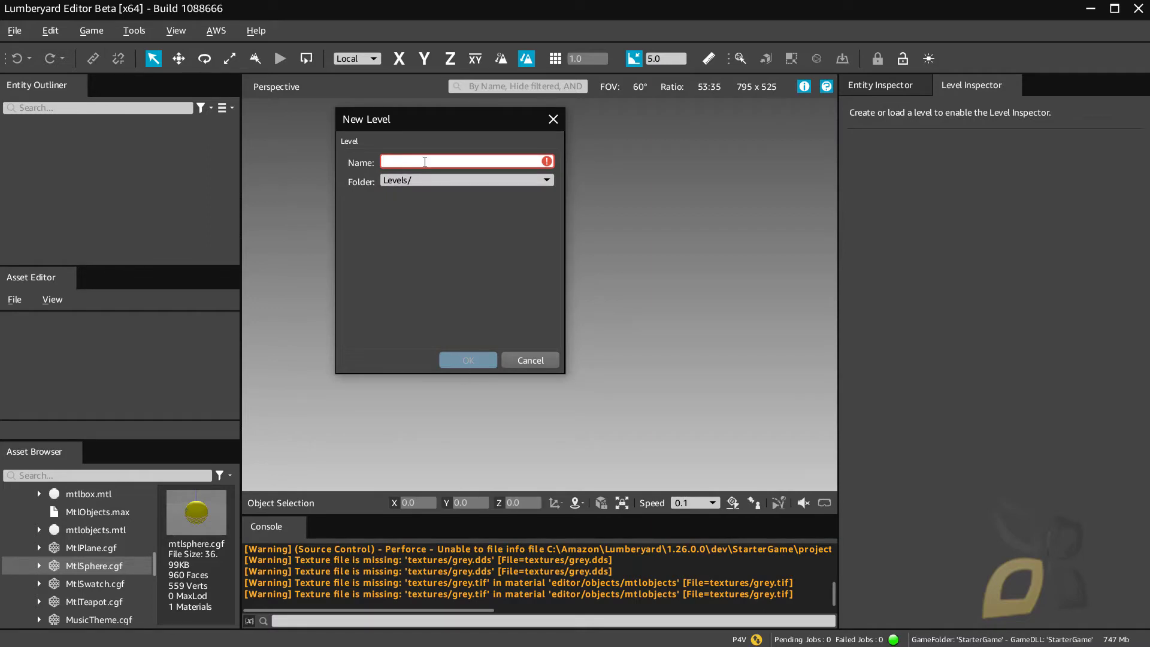
{"action": "type", "text": "test"}
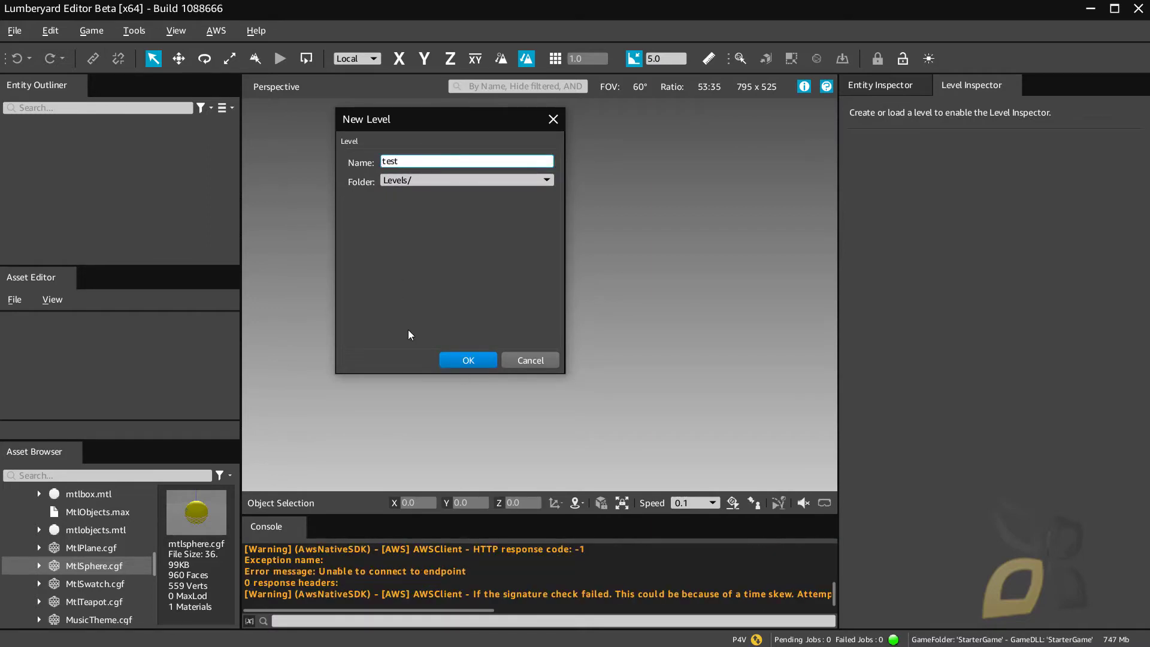
{"action": "left_click", "coordinate": [473, 359]}
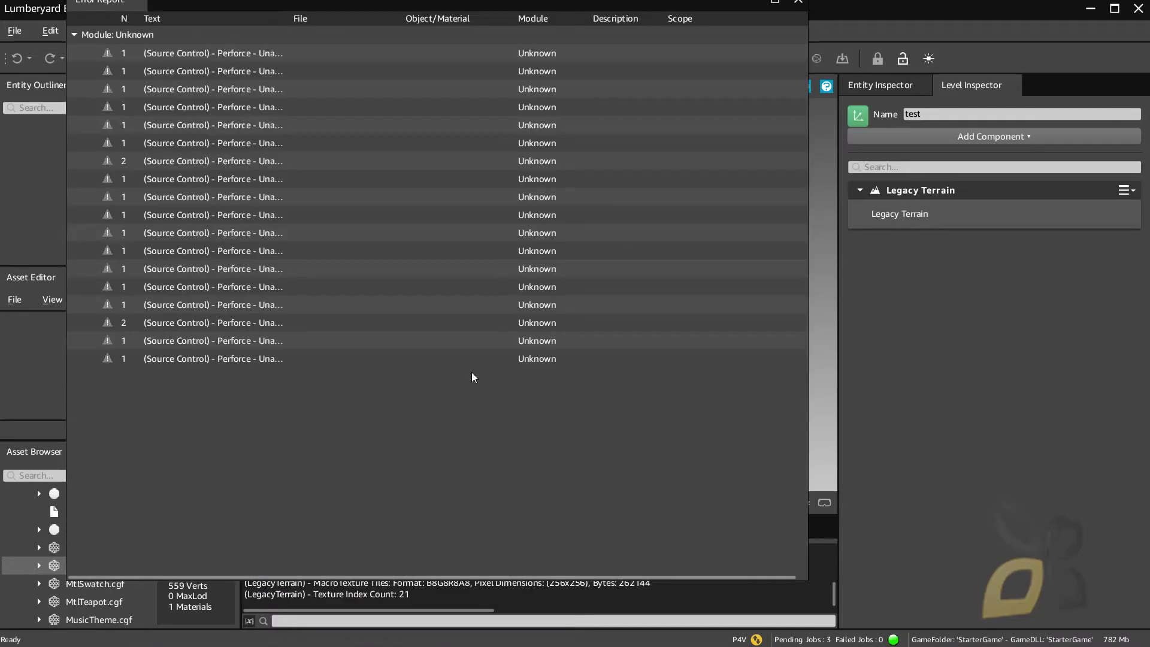
{"action": "left_click", "coordinate": [800, 2]}
Step: Look around the new level in the Perspective viewport, tilting the camera down toward the ground grid
{"action": "left_click_drag", "start_coordinate": [492, 380], "coordinate": [593, 392]}
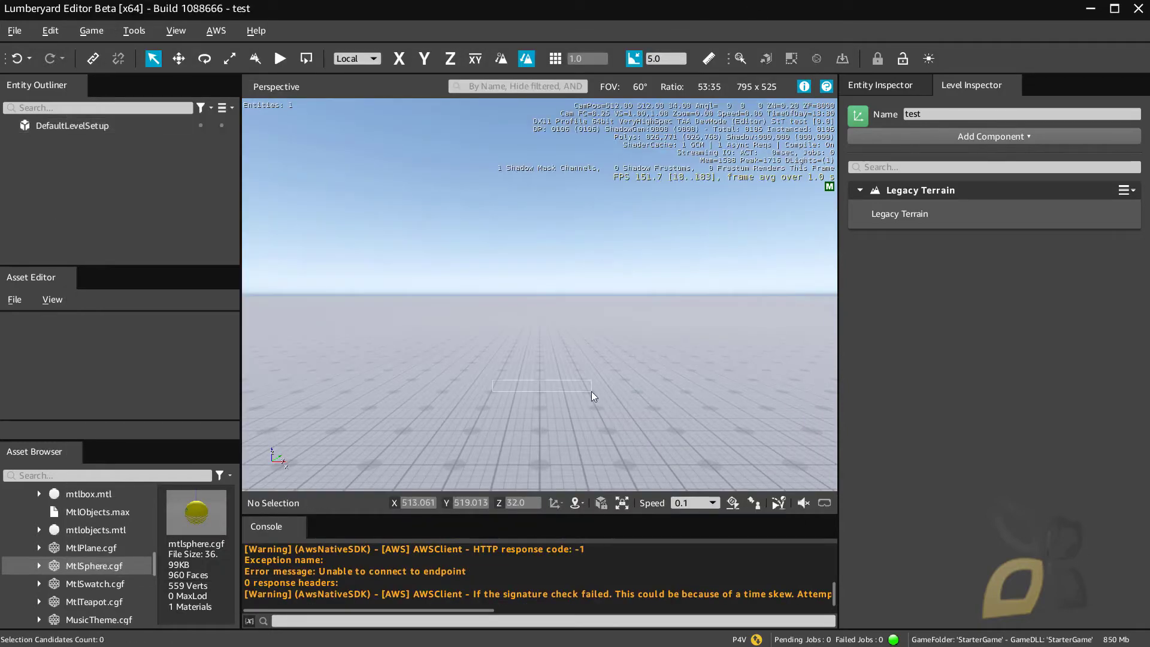
{"action": "mouse_move", "coordinate": [505, 397]}
{"action": "right_mouse_down"}
{"action": "mouse_move", "coordinate": [432, 362]}
{"action": "mouse_move", "coordinate": [503, 408]}
{"action": "right_mouse_up"}
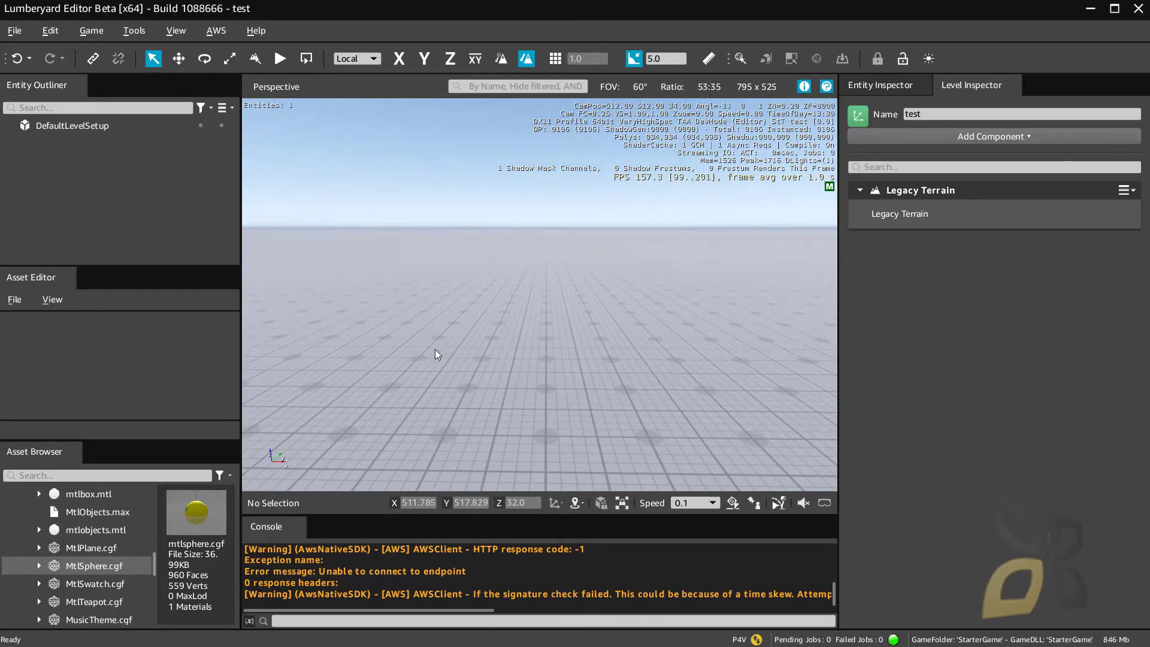
{"action": "mouse_move", "coordinate": [564, 365]}
{"action": "right_mouse_down"}
{"action": "mouse_move", "coordinate": [677, 389]}
{"action": "mouse_move", "coordinate": [558, 385]}
{"action": "mouse_move", "coordinate": [551, 373]}
{"action": "right_mouse_up"}
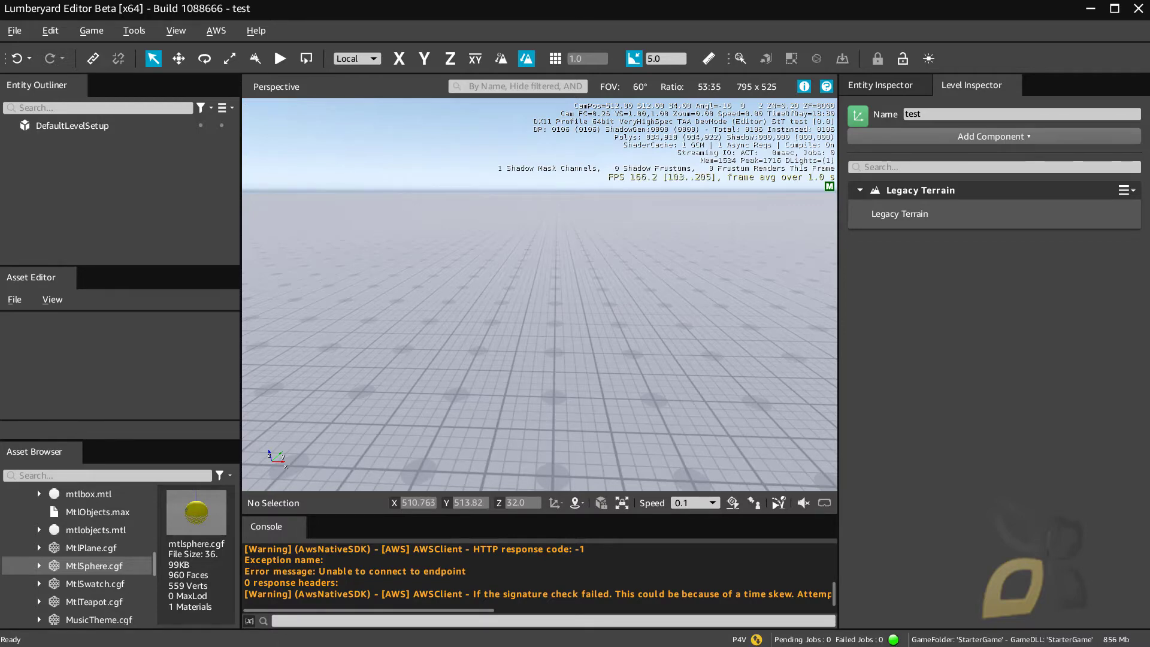
Step: Switch to the browser, open the jbdtube YouTube channel in a new tab, and examine its English Video-Courses playlists
{"action": "key", "text": "alt+Tab"}
{"action": "left_click", "coordinate": [510, 52]}
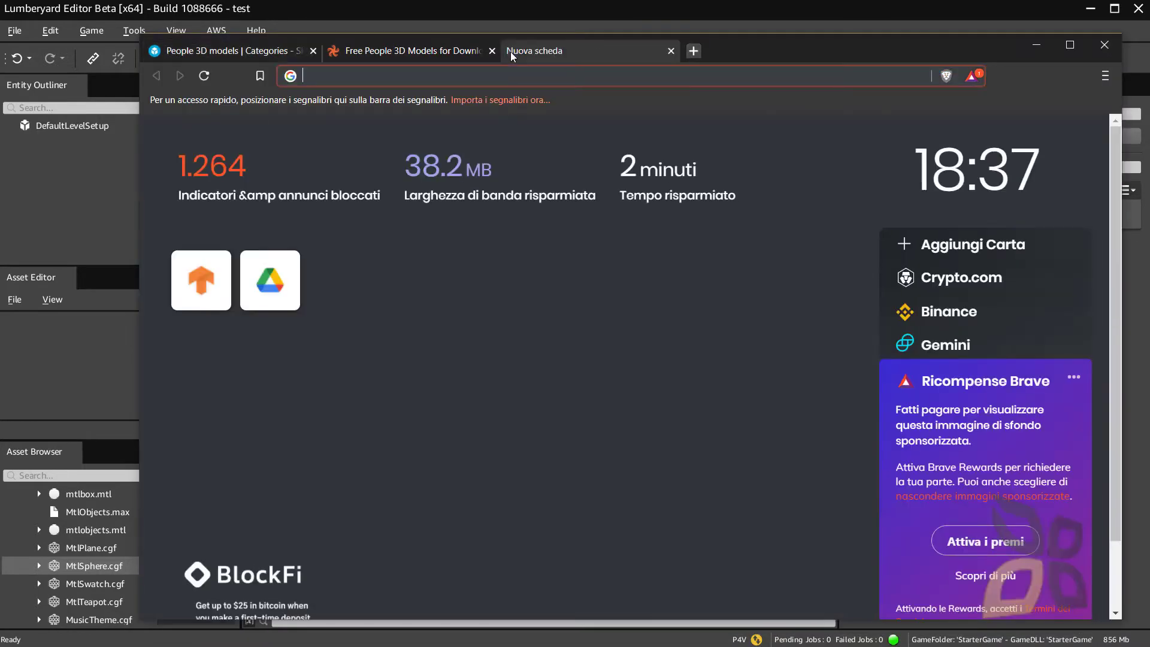
{"action": "type", "text": "jbdtube"}
{"action": "key", "text": "Return"}
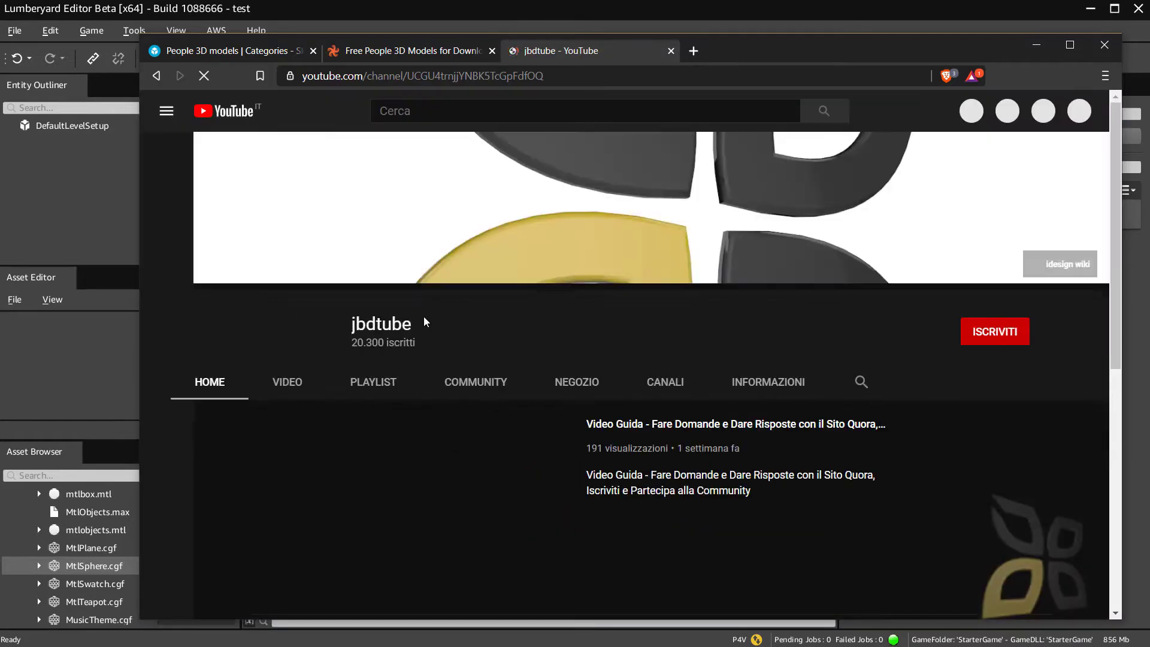
{"action": "scroll", "coordinate": [564, 318], "scroll_direction": "down", "scroll_amount": 5}
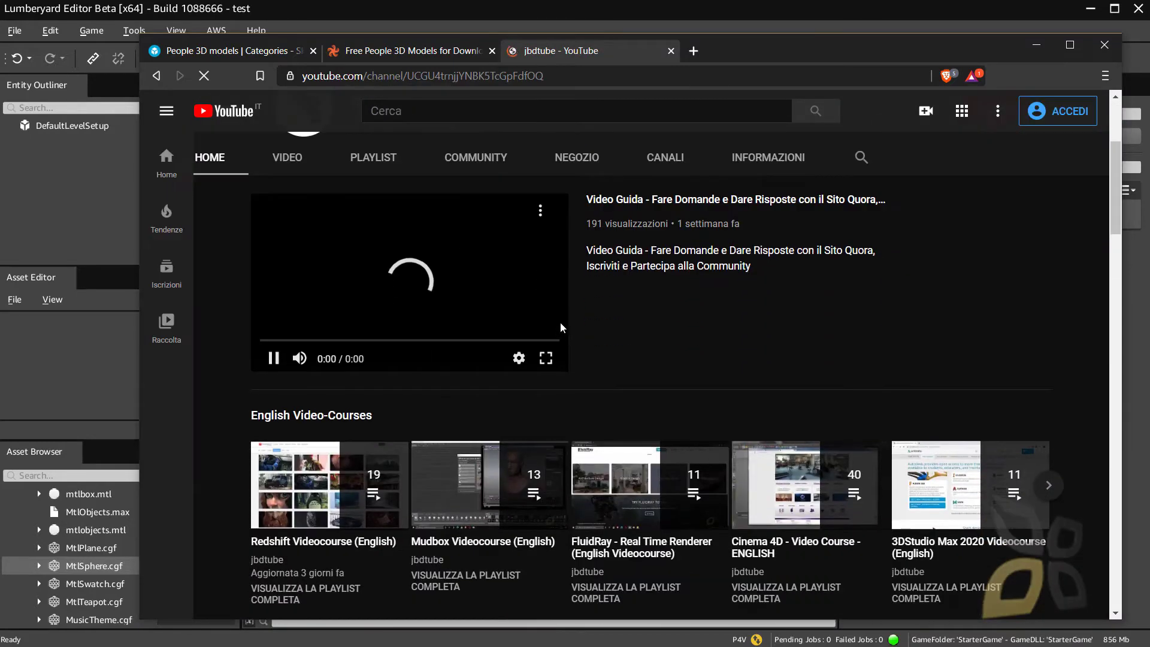
{"action": "scroll", "coordinate": [349, 401], "scroll_direction": "down", "scroll_amount": 1}
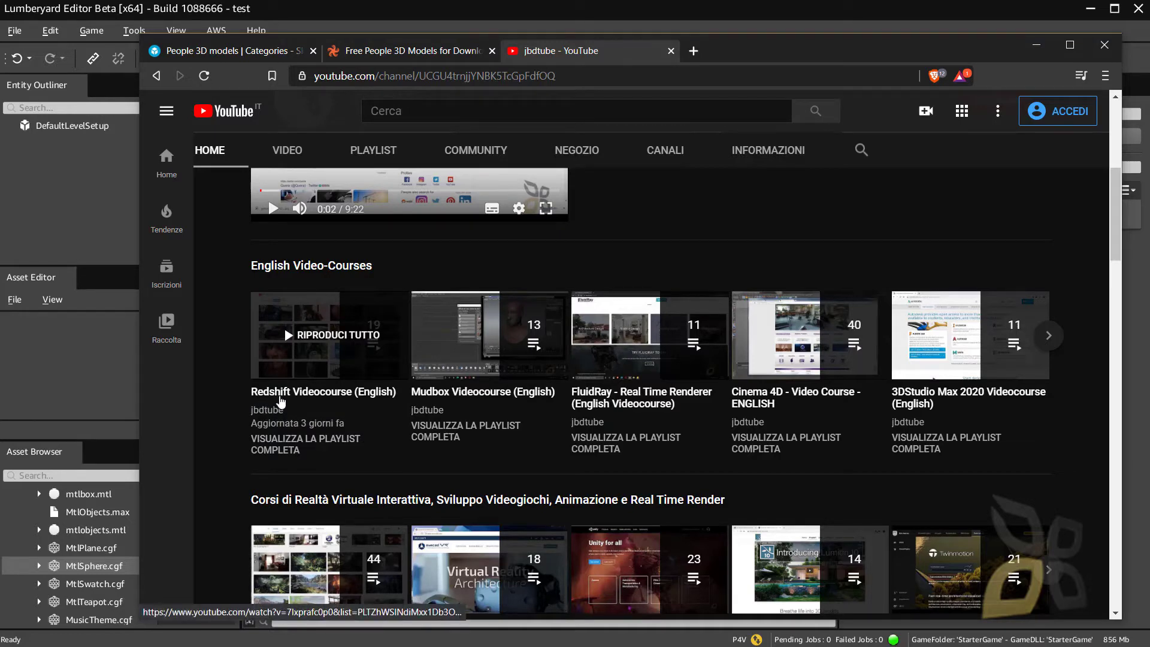
Step: Close the jbdtube channel page and minimize the browser to return to the Lumberyard Editor
{"action": "left_click", "coordinate": [669, 51]}
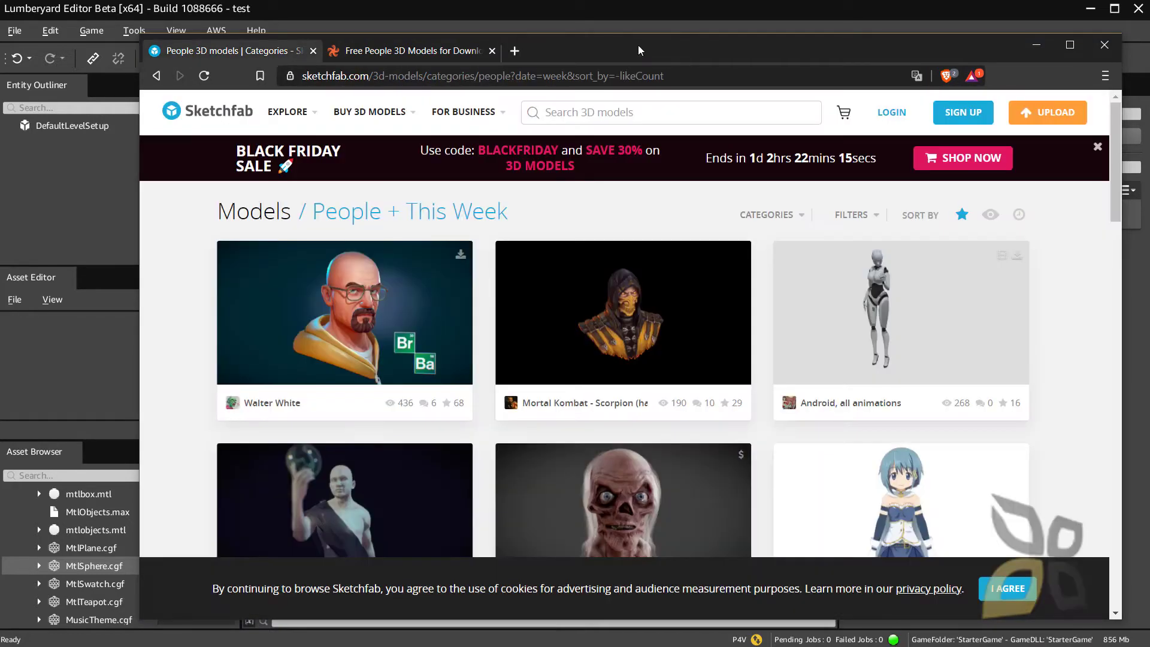
{"action": "left_click_drag", "start_coordinate": [639, 50], "coordinate": [607, 52]}
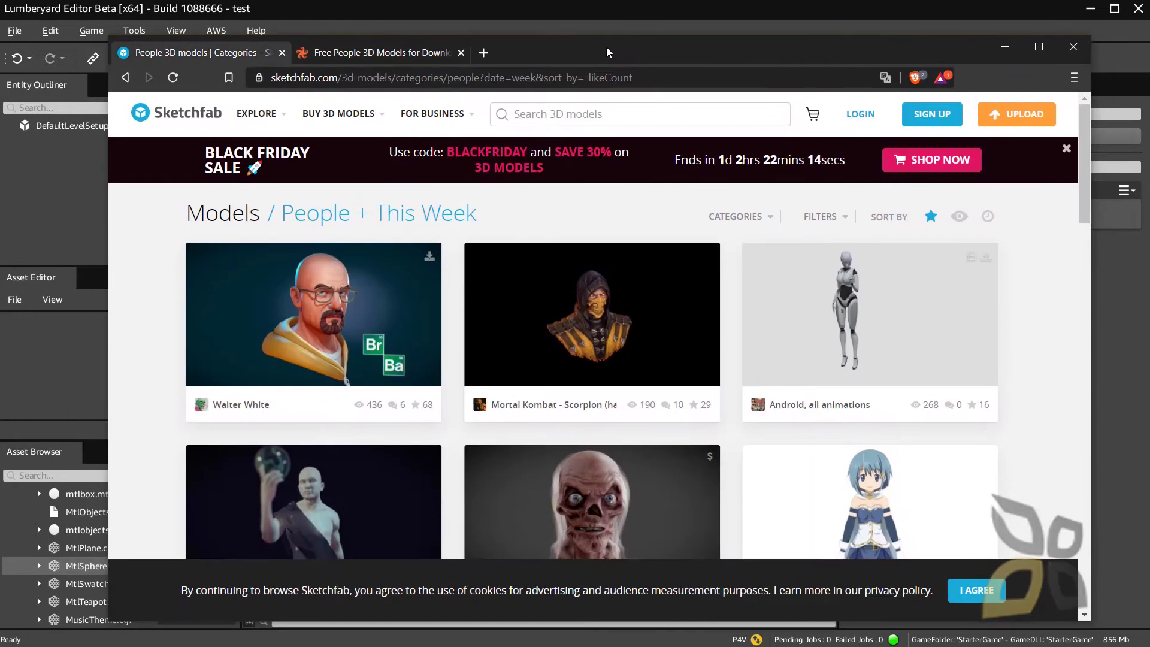
{"action": "left_click", "coordinate": [1007, 53]}
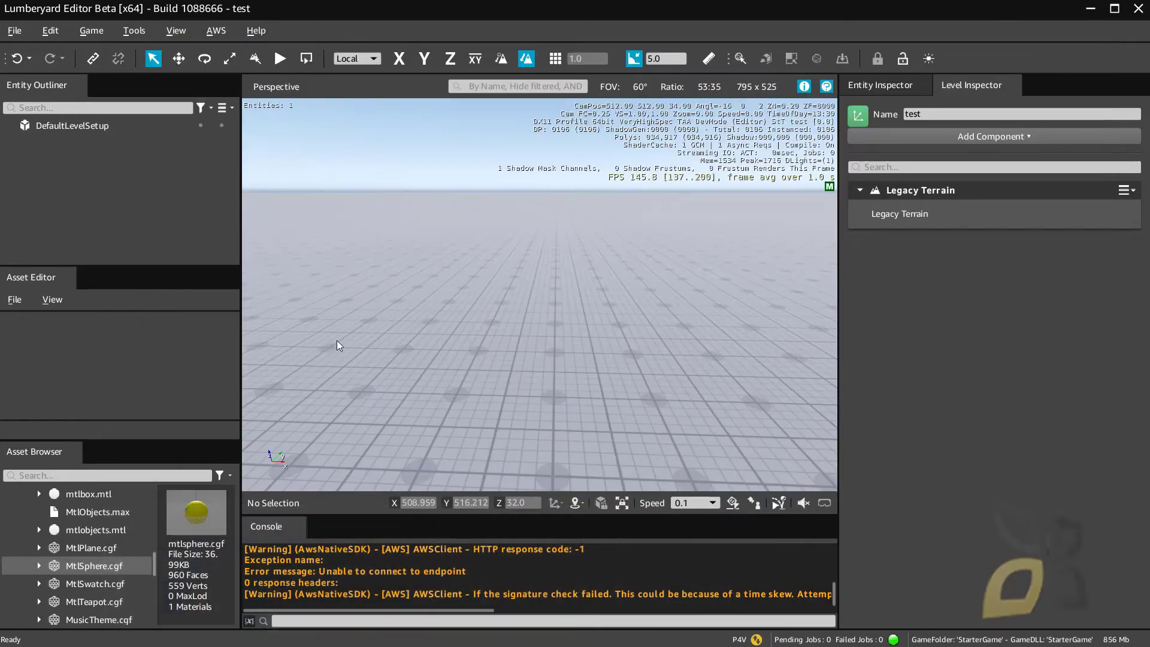
Step: Explore the test level's viewport by turning the camera and moving it forward and backward over the grid
{"action": "right_click_drag", "start_coordinate": [555, 328], "coordinate": [587, 387]}
{"action": "scroll", "coordinate": [593, 369], "scroll_direction": "down", "scroll_amount": 5}
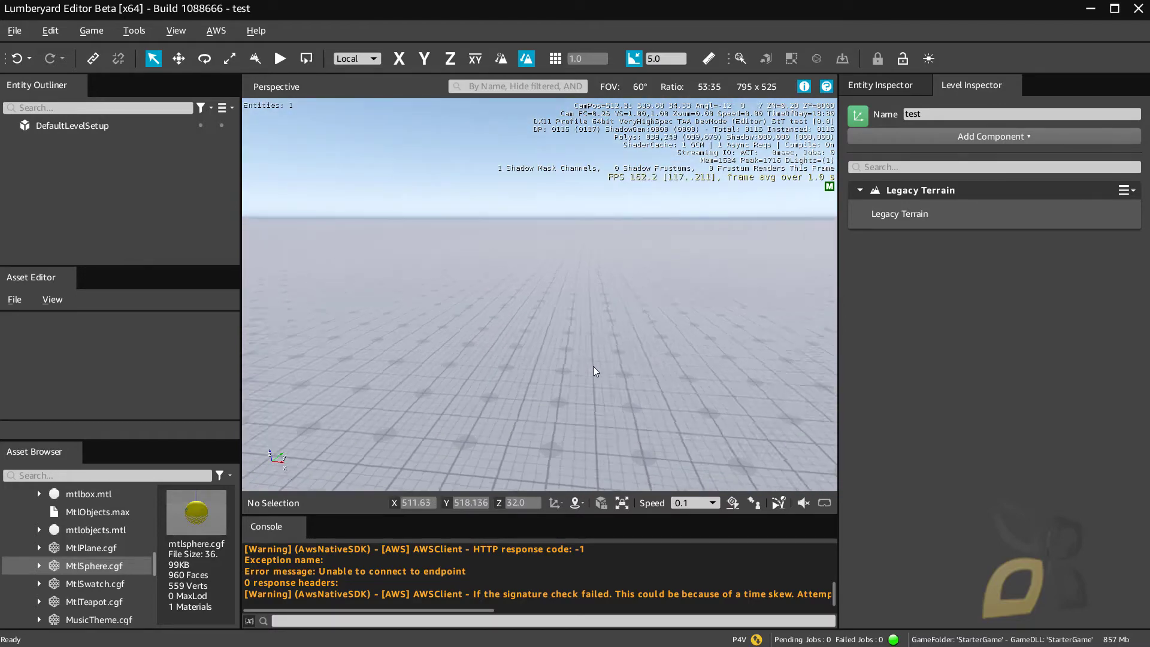
{"action": "scroll", "coordinate": [594, 371], "scroll_direction": "up", "scroll_amount": 5}
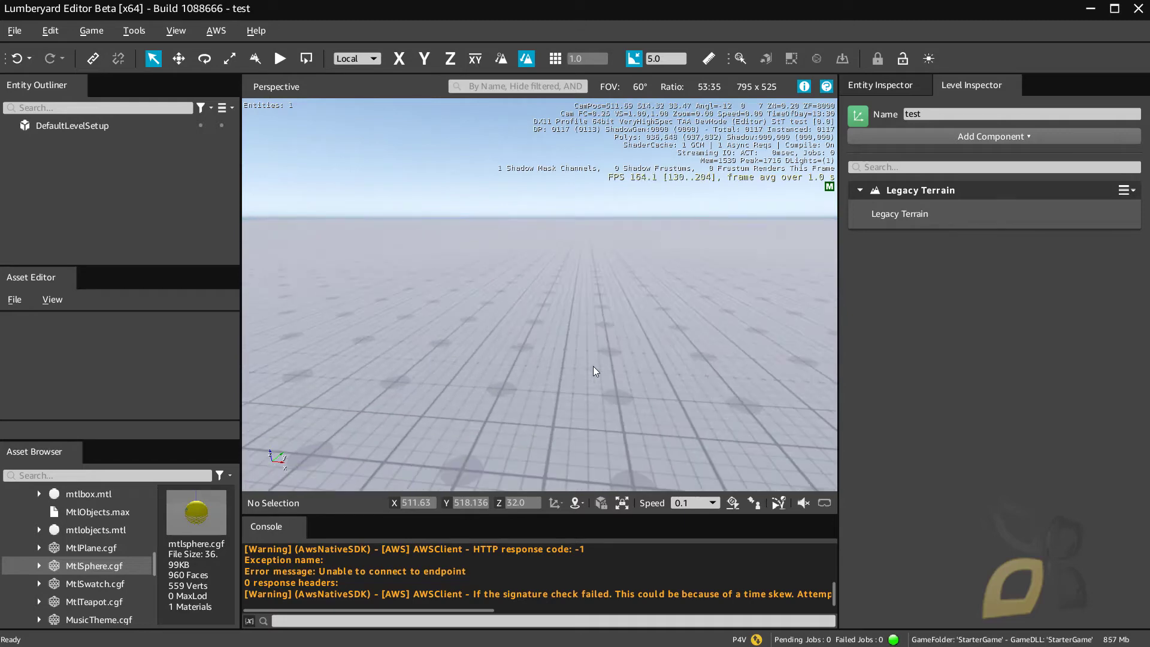
{"action": "scroll", "coordinate": [593, 371], "scroll_direction": "up", "scroll_amount": 3}
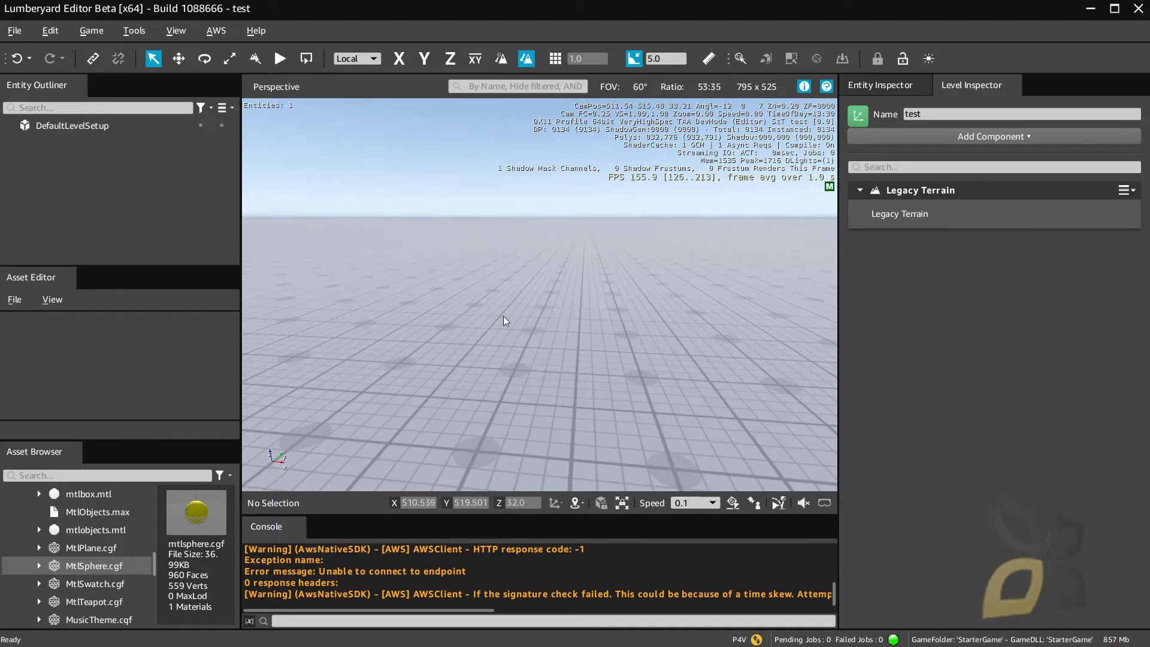
{"action": "scroll", "coordinate": [503, 316], "scroll_direction": "down", "scroll_amount": 2}
{"action": "scroll", "coordinate": [503, 315], "scroll_direction": "up", "scroll_amount": 3}
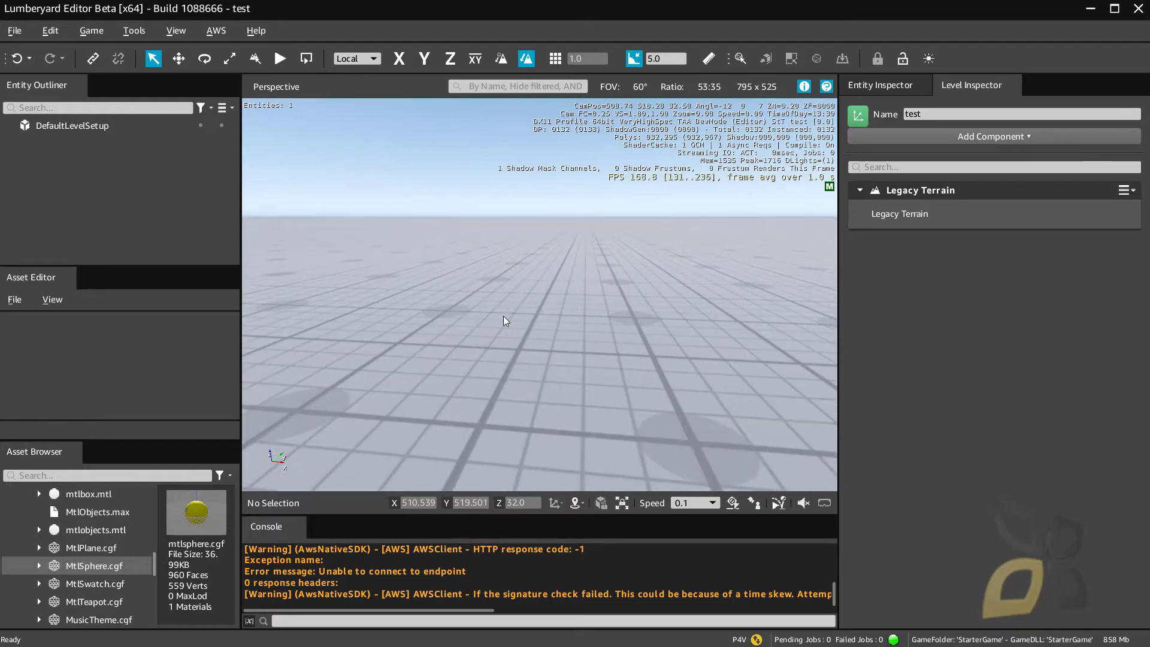
{"action": "scroll", "coordinate": [503, 315], "scroll_direction": "down", "scroll_amount": 3}
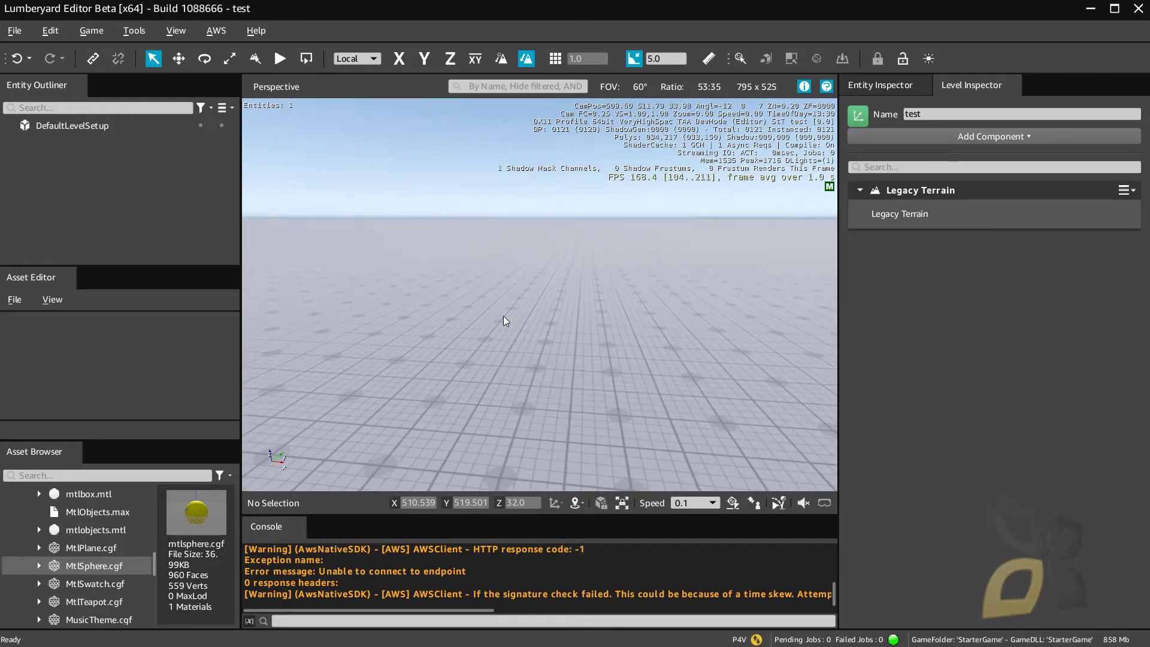
Step: Slide the camera sideways over the test level's grid and turn it to view the ground from other angles
{"action": "key", "text": "a"}
{"action": "key", "text": "d"}
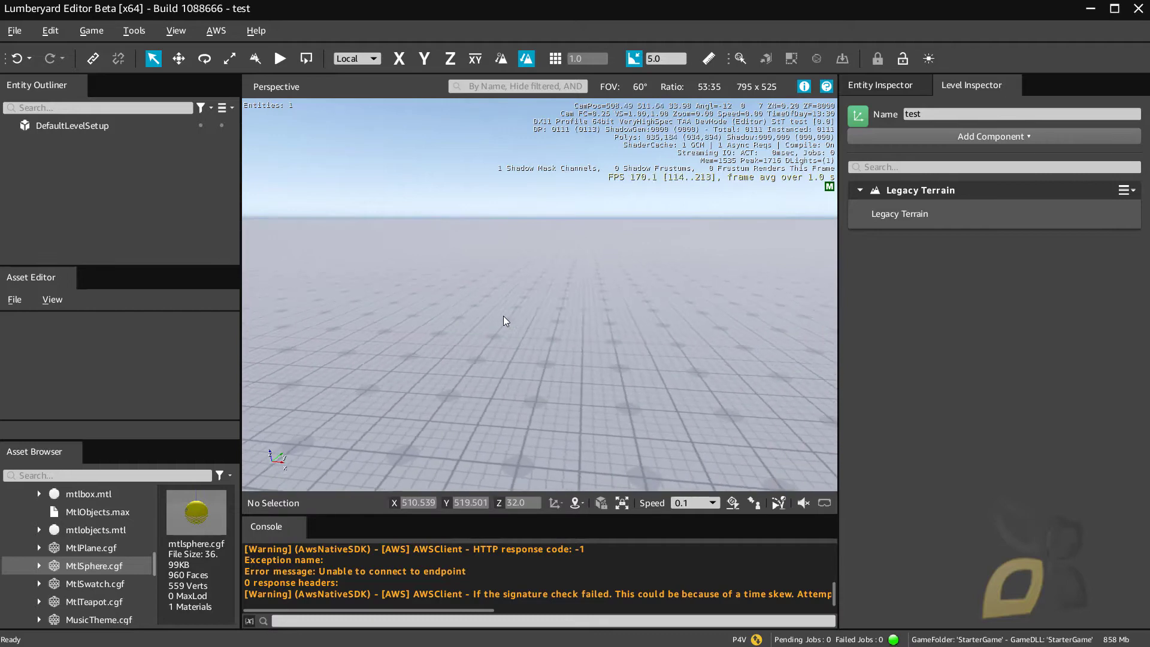
{"action": "right_click_drag", "start_coordinate": [479, 336], "coordinate": [539, 345]}
{"action": "mouse_move", "coordinate": [509, 386]}
{"action": "right_mouse_down"}
{"action": "mouse_move", "coordinate": [473, 381]}
{"action": "mouse_move", "coordinate": [509, 386]}
{"action": "right_mouse_up"}
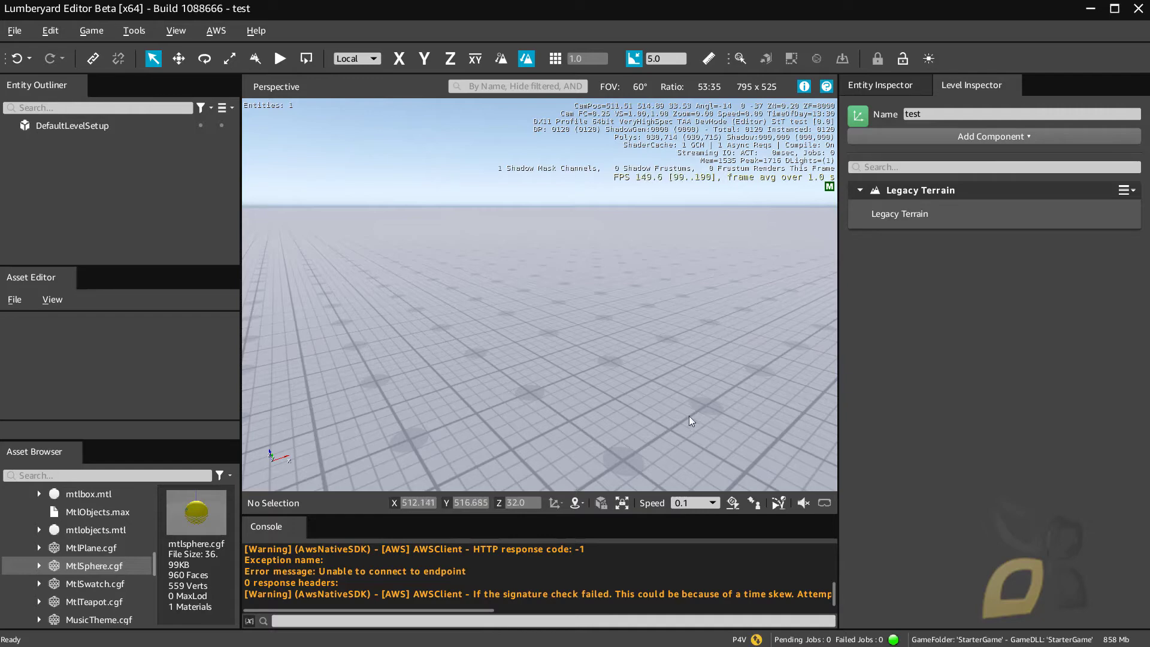
{"action": "right_click_drag", "start_coordinate": [469, 306], "coordinate": [444, 300]}
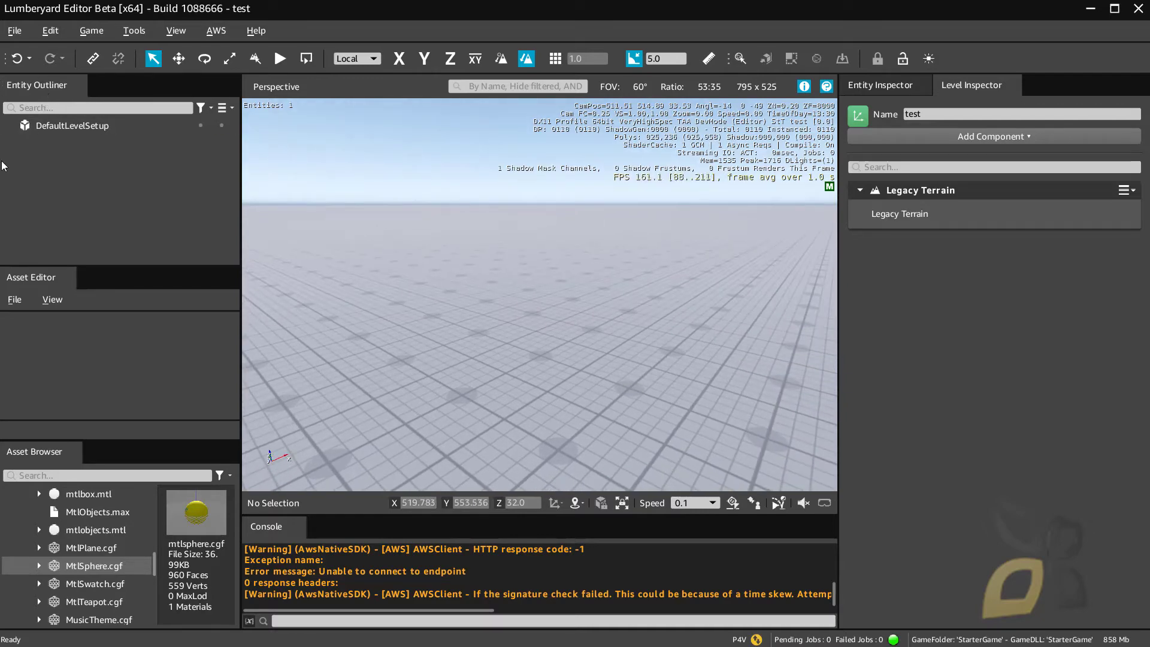
Step: Open the existing SinglePlayer level from the Game folder
{"action": "left_click", "coordinate": [15, 33]}
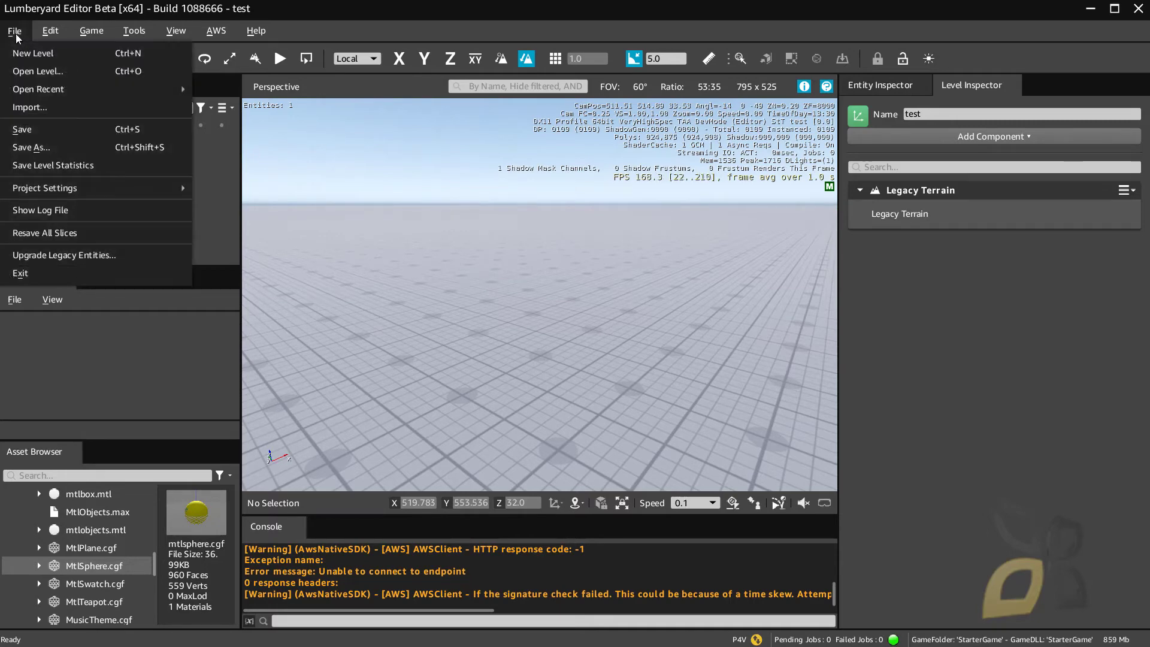
{"action": "left_click", "coordinate": [36, 71]}
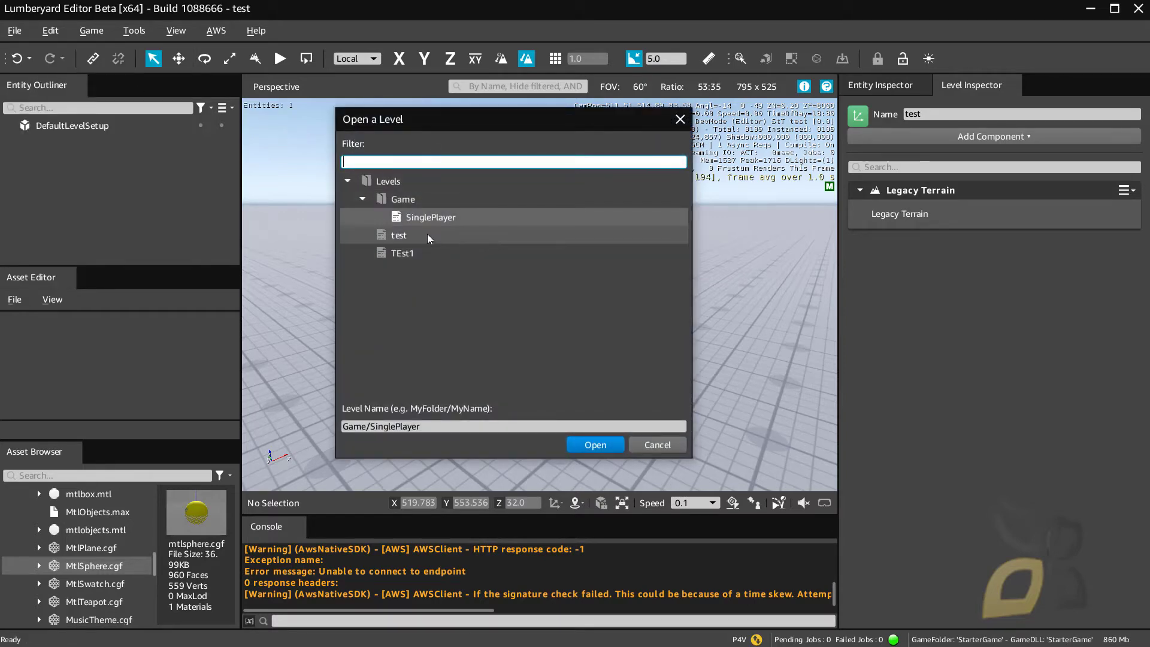
{"action": "left_click", "coordinate": [348, 180]}
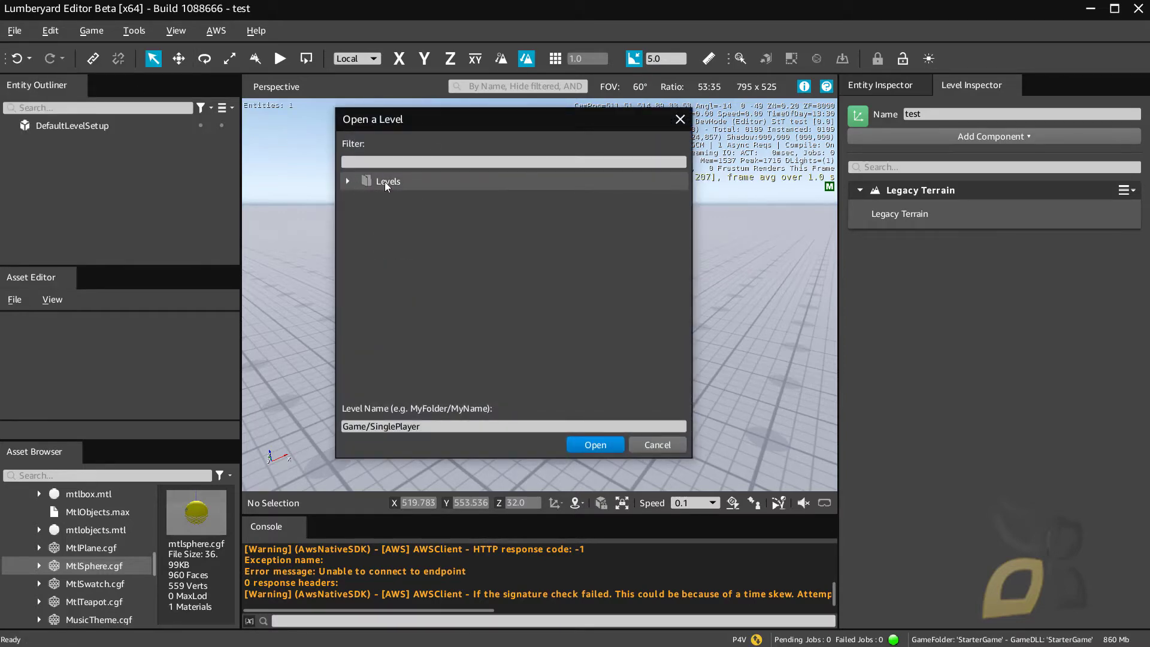
{"action": "left_click", "coordinate": [346, 181]}
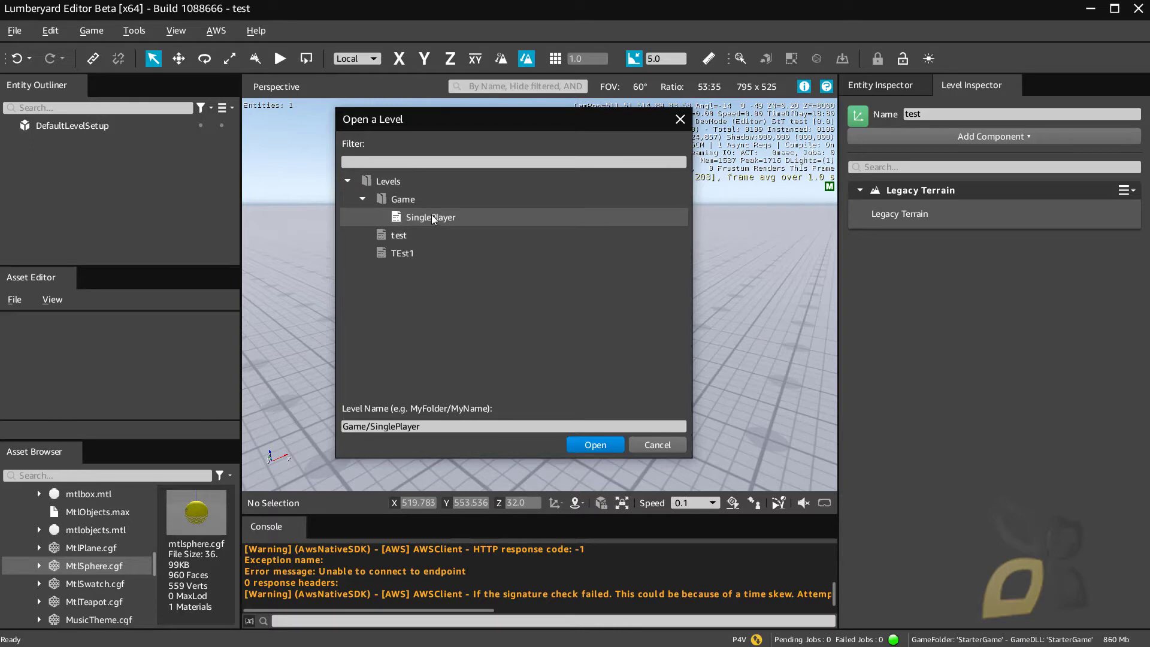
{"action": "left_click", "coordinate": [599, 445]}
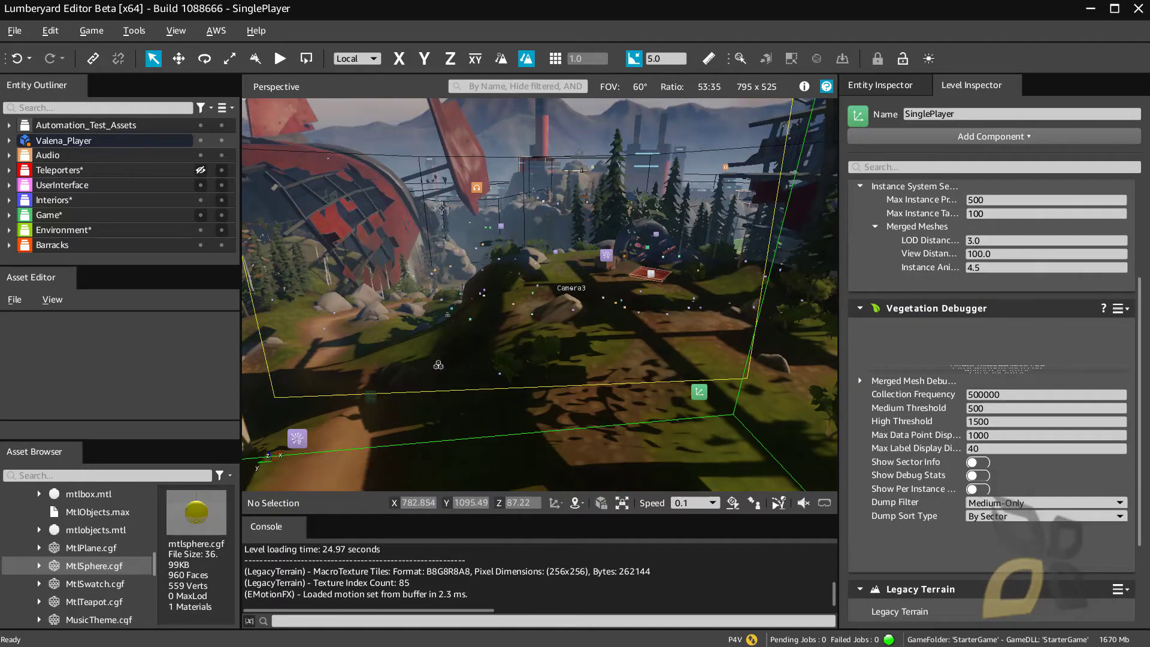
Step: Select the Camera3 entity and turn the view around the wrecked red structure in the SinglePlayer level
{"action": "left_click", "coordinate": [370, 193]}
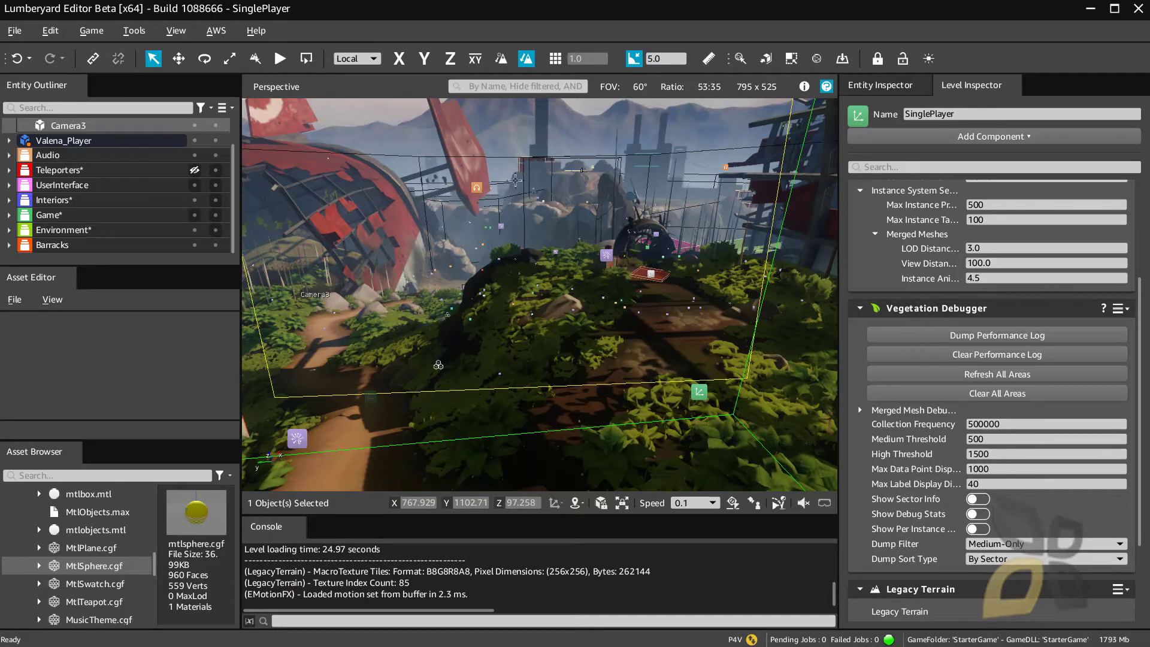
{"action": "right_click_drag", "start_coordinate": [536, 338], "coordinate": [464, 321]}
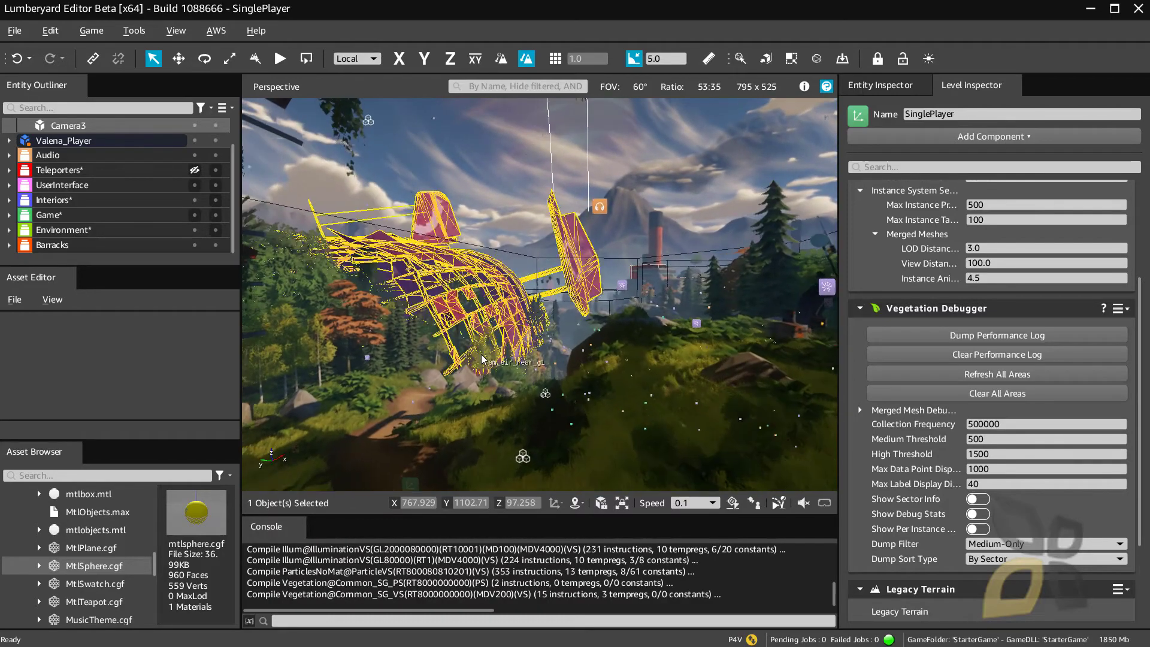
{"action": "right_click_drag", "start_coordinate": [483, 360], "coordinate": [483, 359]}
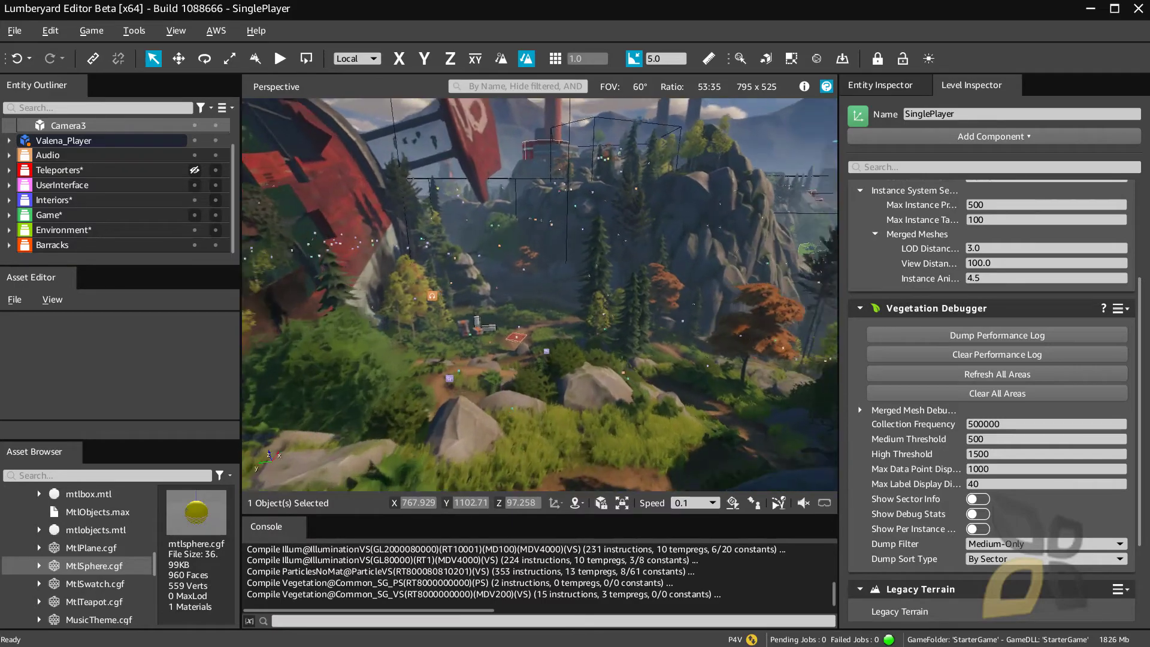
Step: Fly the camera along the rocky canyon path to the waterfall and look around its pool and crates
{"action": "key", "text": "w"}
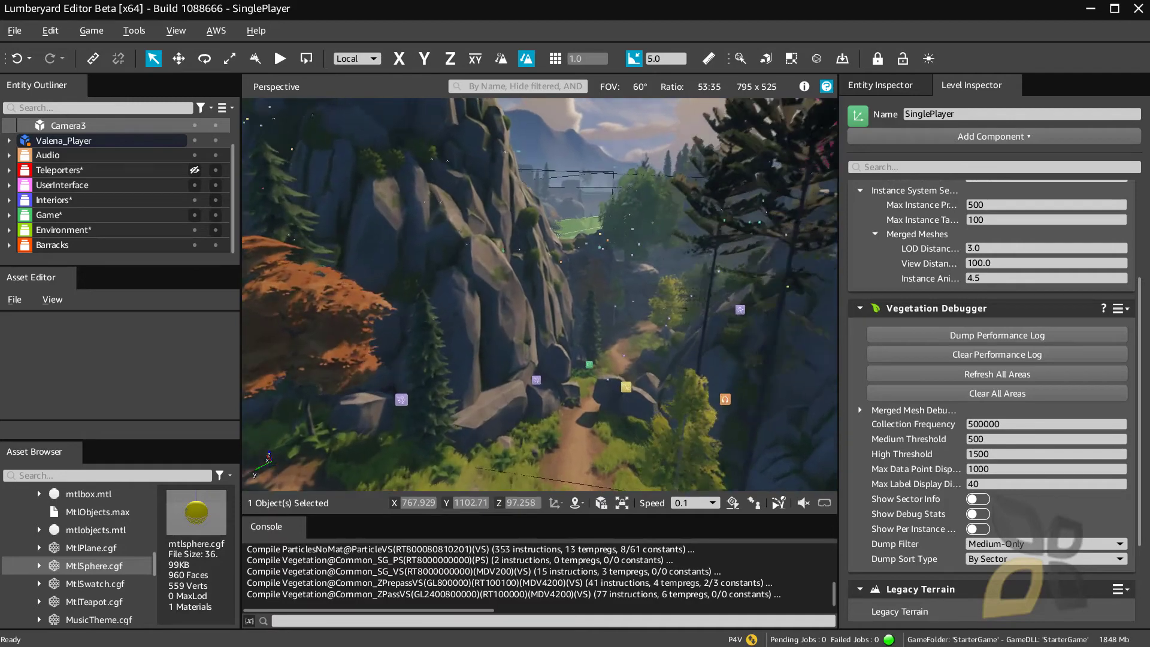
{"action": "key", "text": "w"}
{"action": "key", "text": "w"}
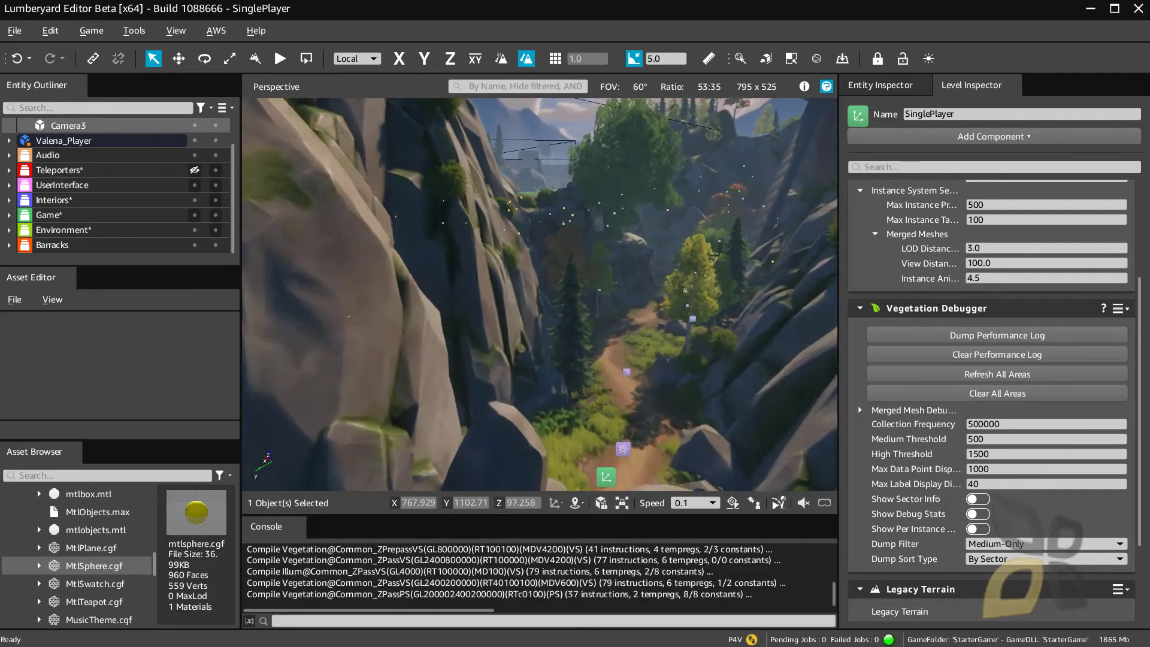
{"action": "key", "text": "w"}
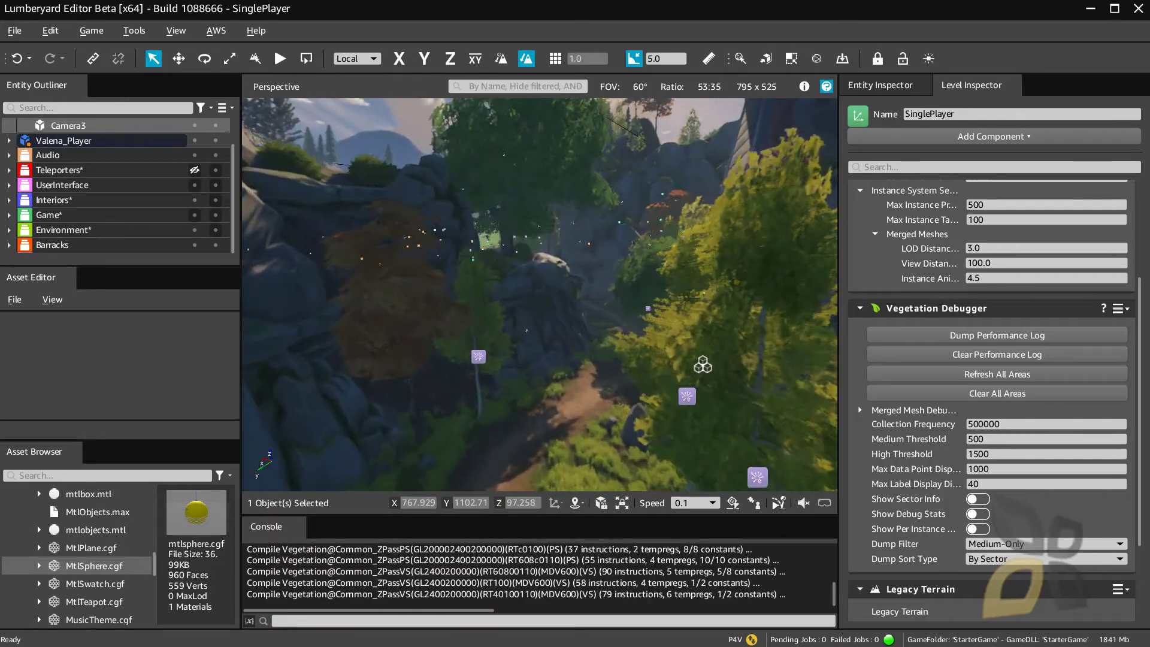
{"action": "key", "text": "w"}
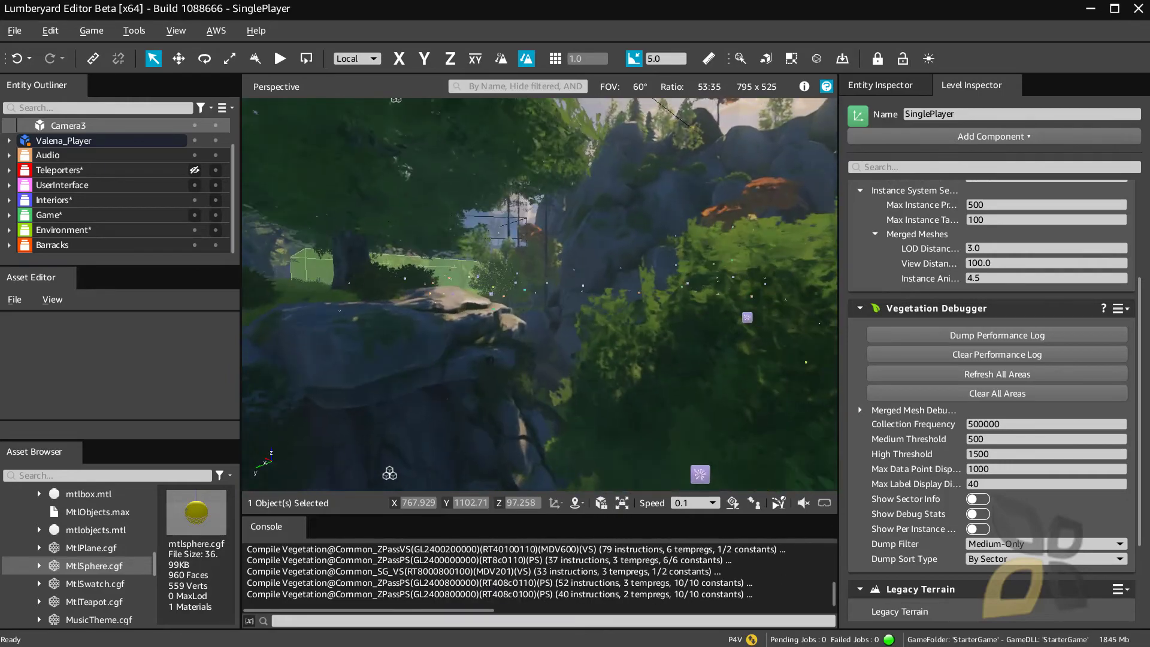
{"action": "key", "text": "w"}
{"action": "key", "text": "w"}
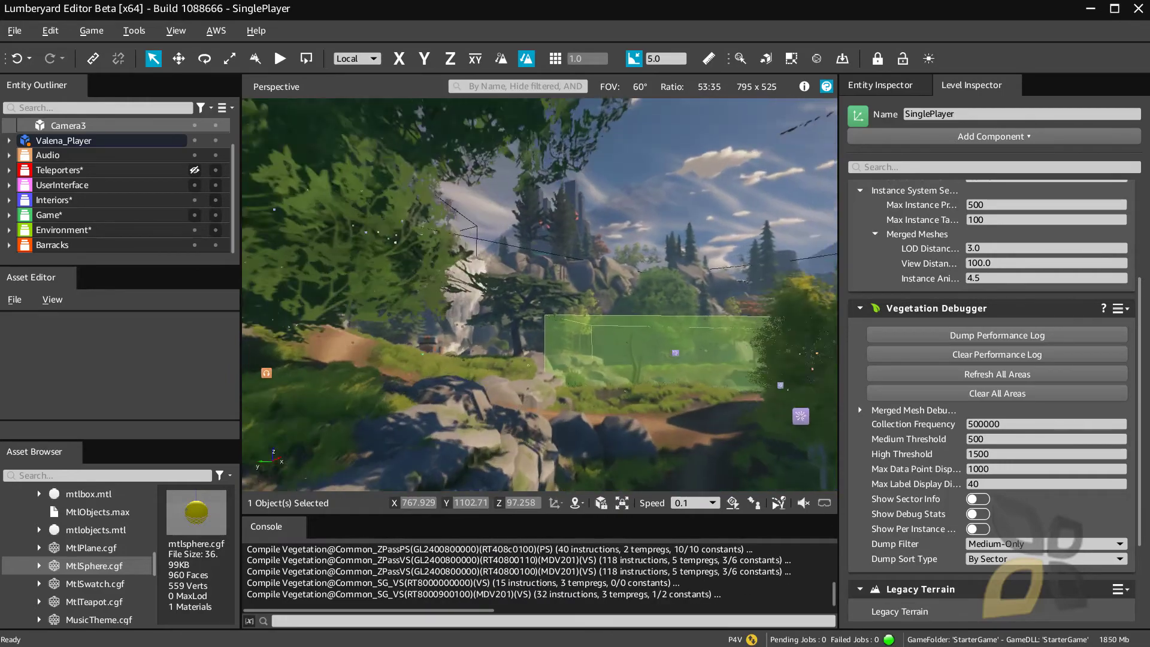
{"action": "key", "text": "w"}
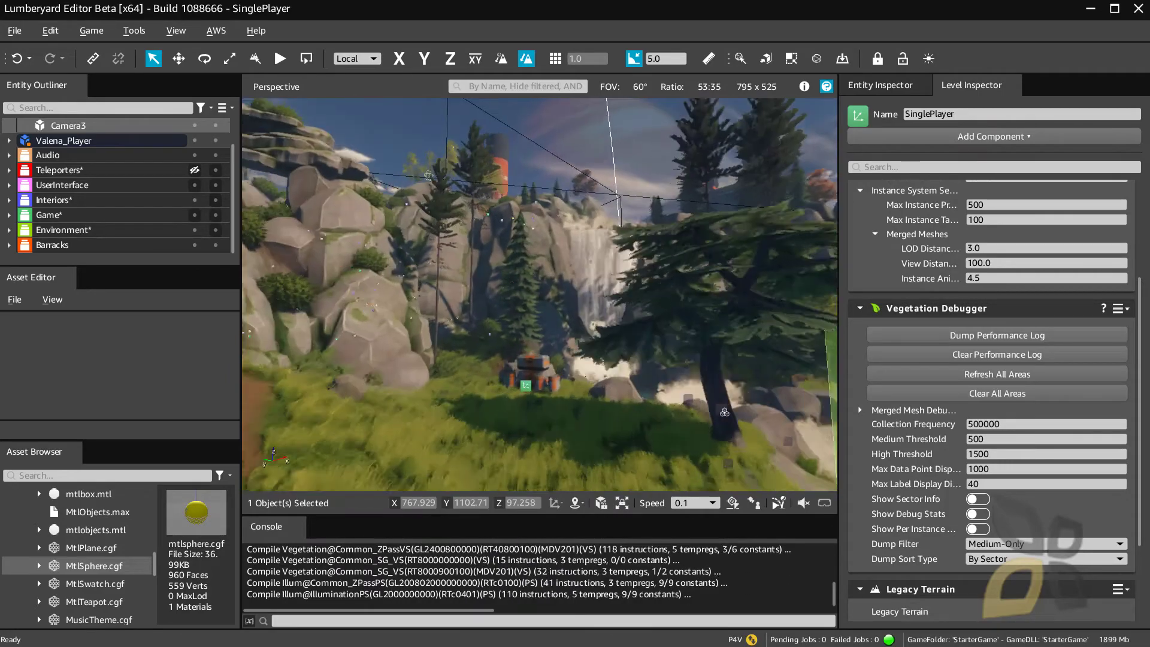
{"action": "key", "text": "w"}
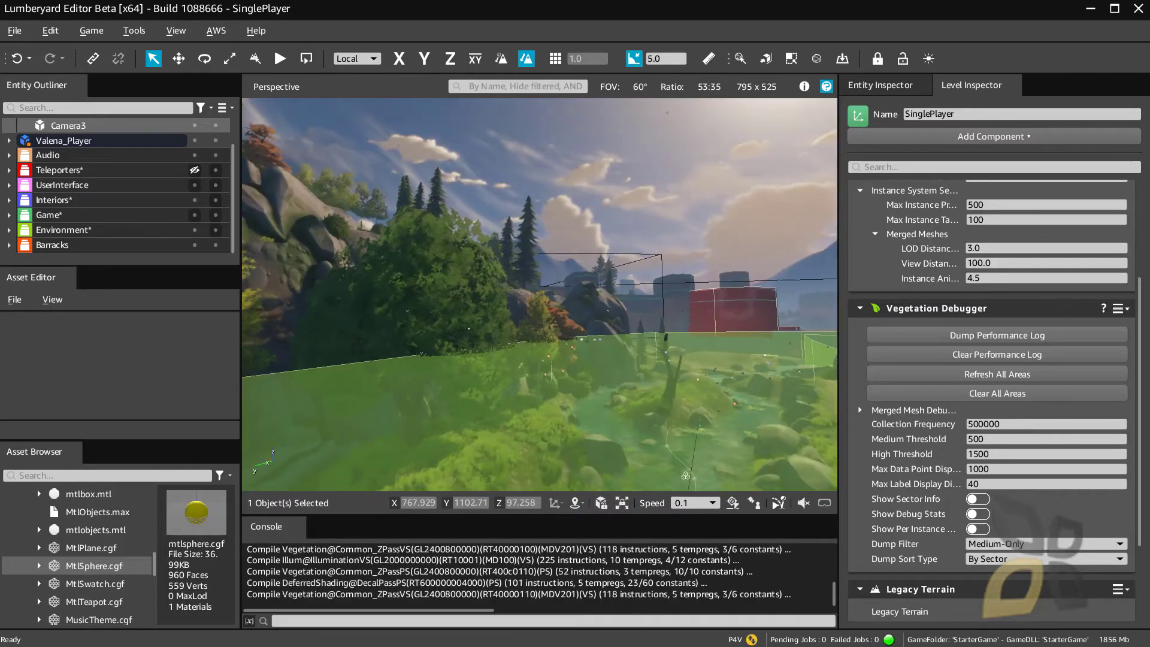
{"action": "key", "text": "w"}
{"action": "key", "text": "w"}
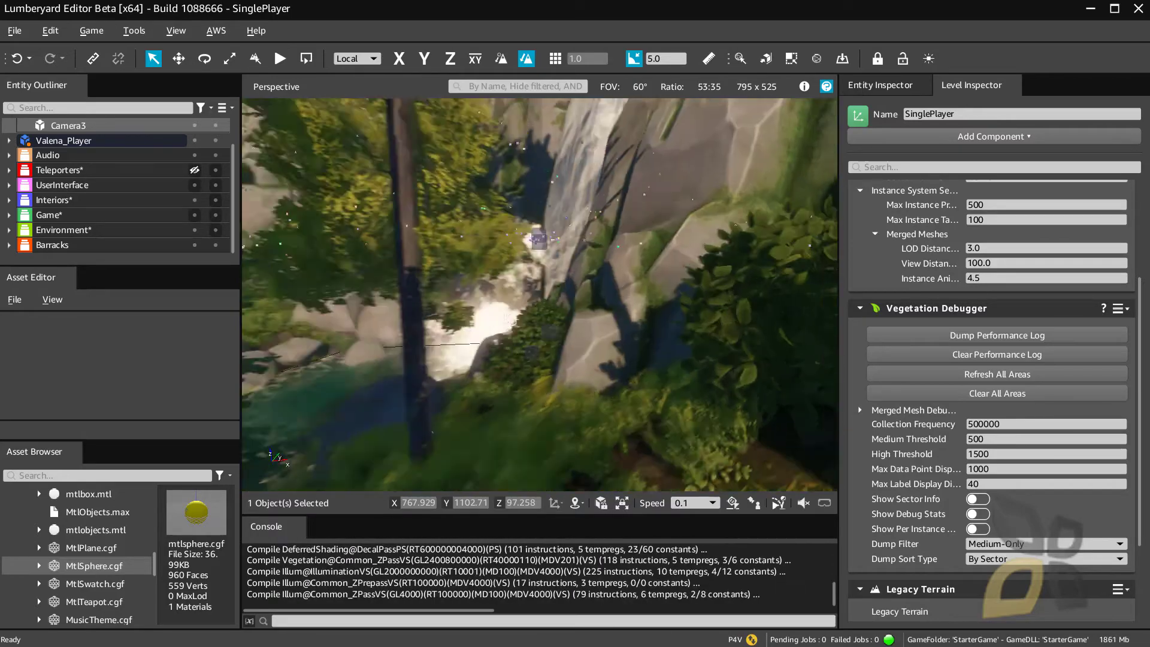
{"action": "key", "text": "w"}
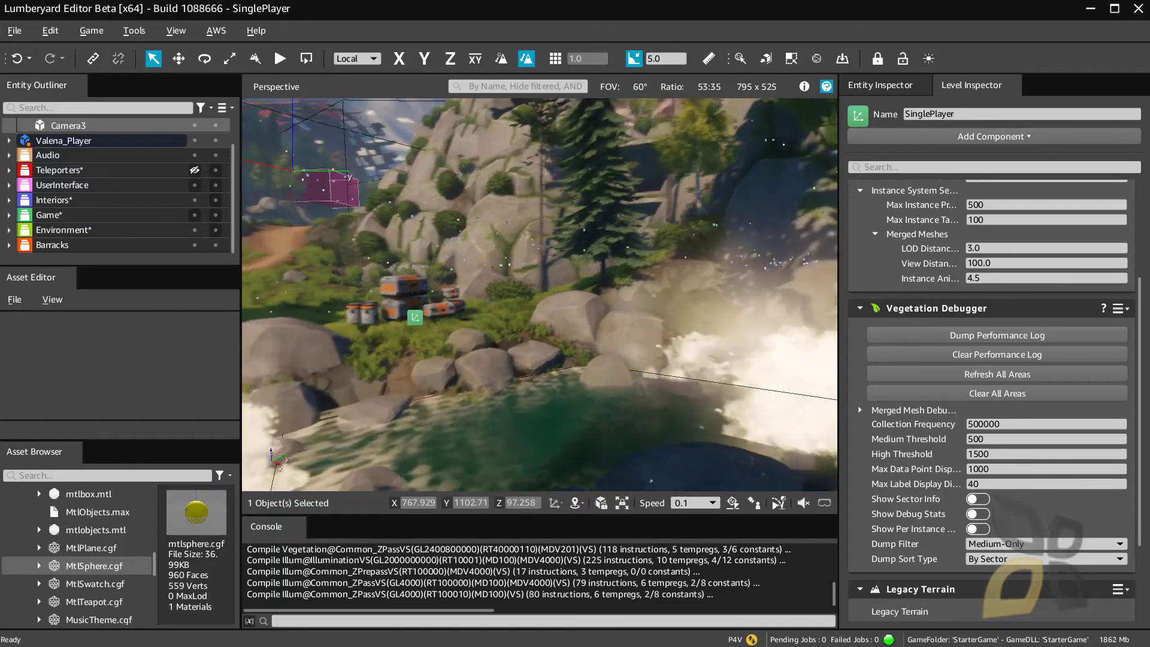
{"action": "key", "text": "w"}
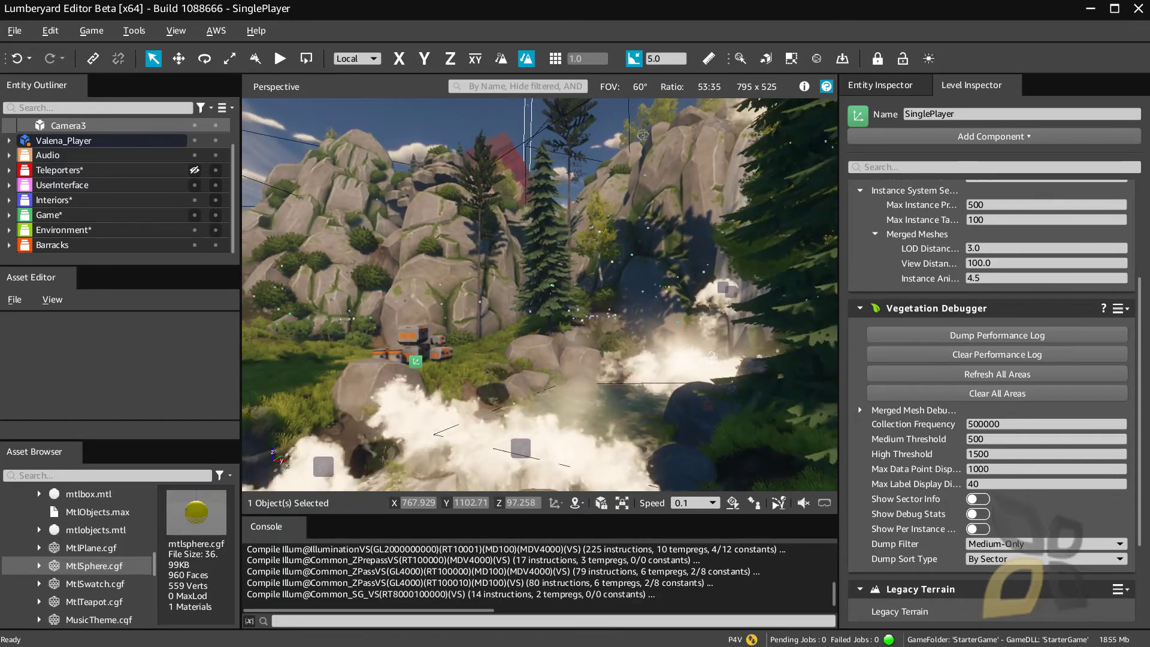
{"action": "key", "text": "a"}
{"action": "key", "text": "a"}
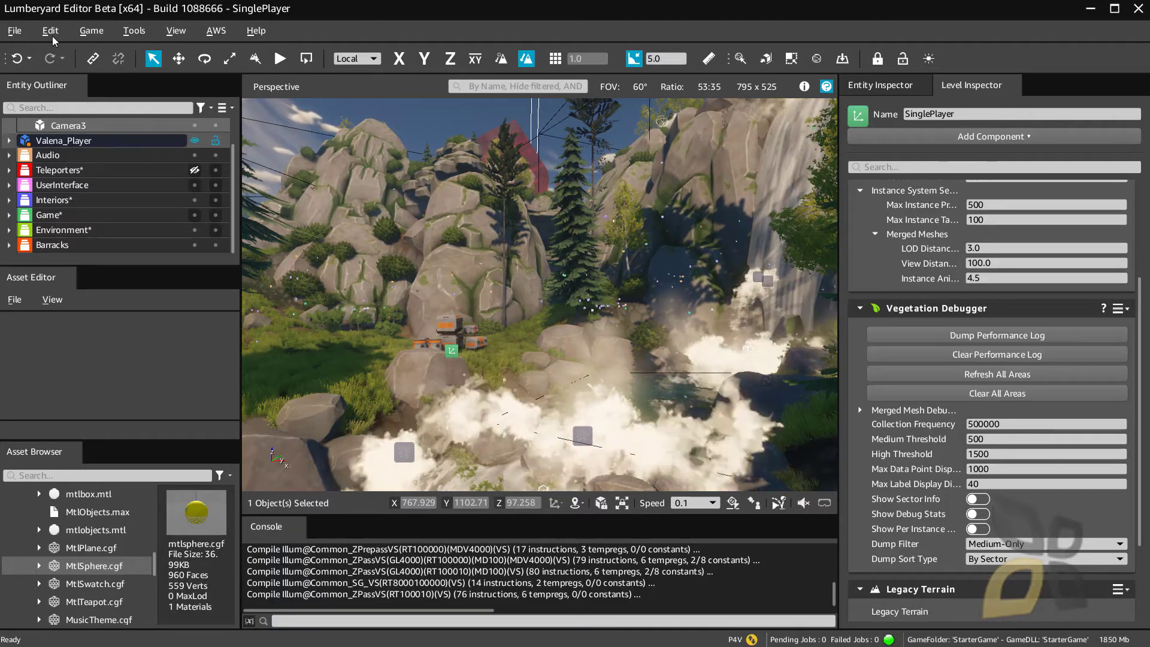
Step: Examine the editor's Game, View and Edit commands, including the Editor Settings options
{"action": "left_click", "coordinate": [15, 31]}
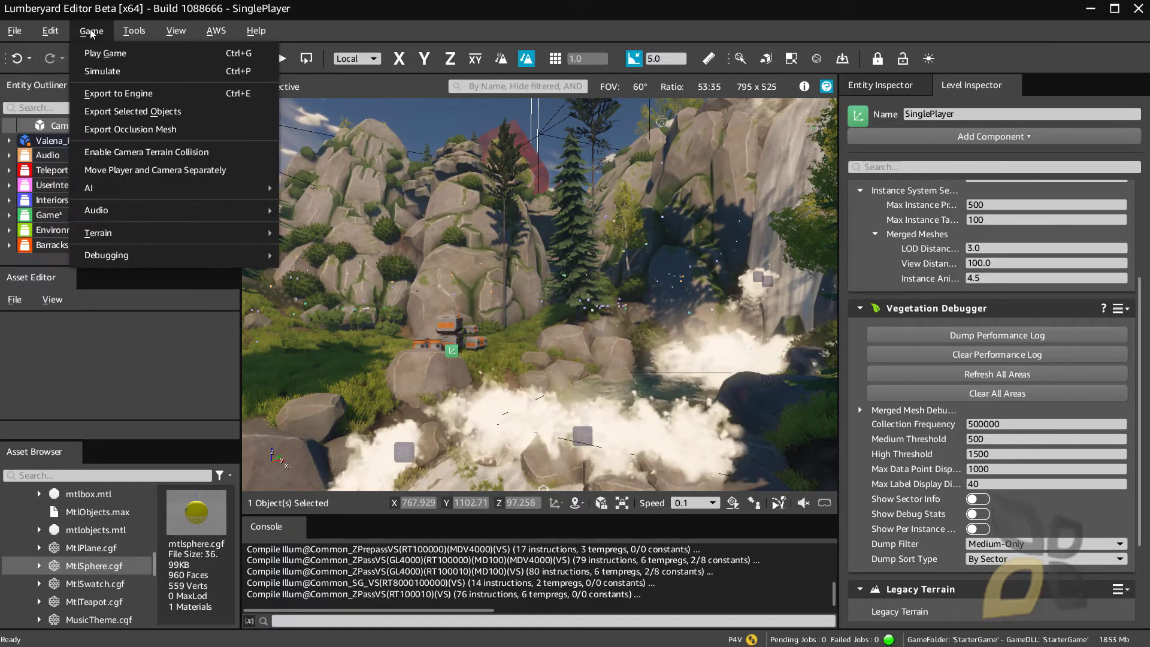
{"action": "mouse_move", "coordinate": [161, 37]}
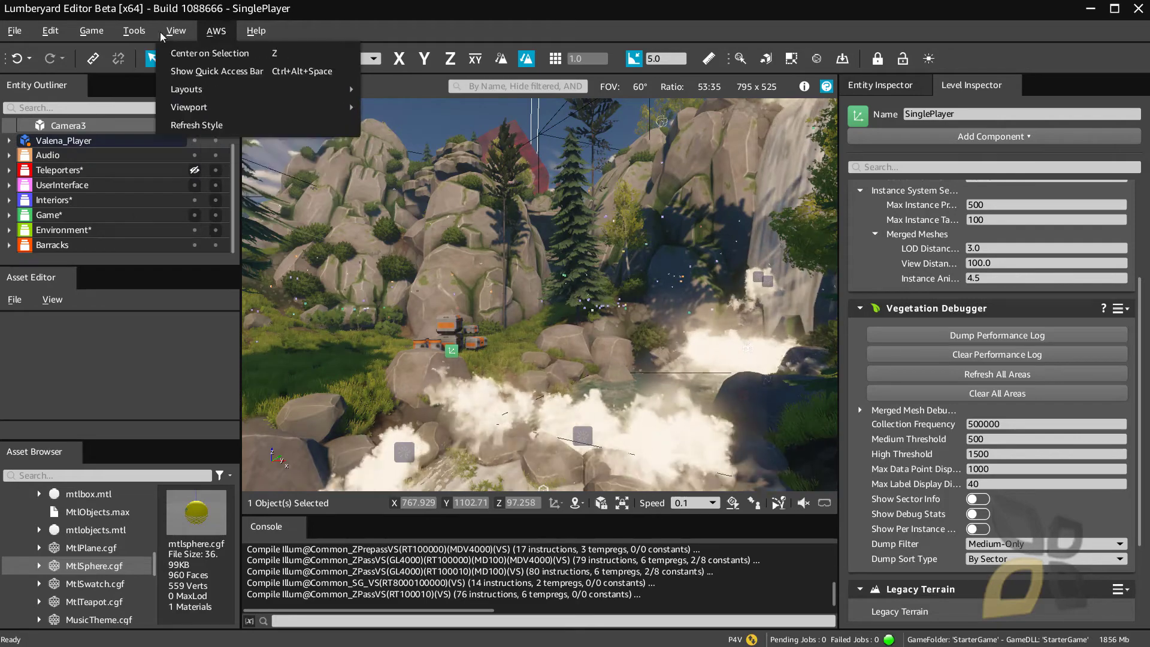
{"action": "left_click", "coordinate": [310, 33]}
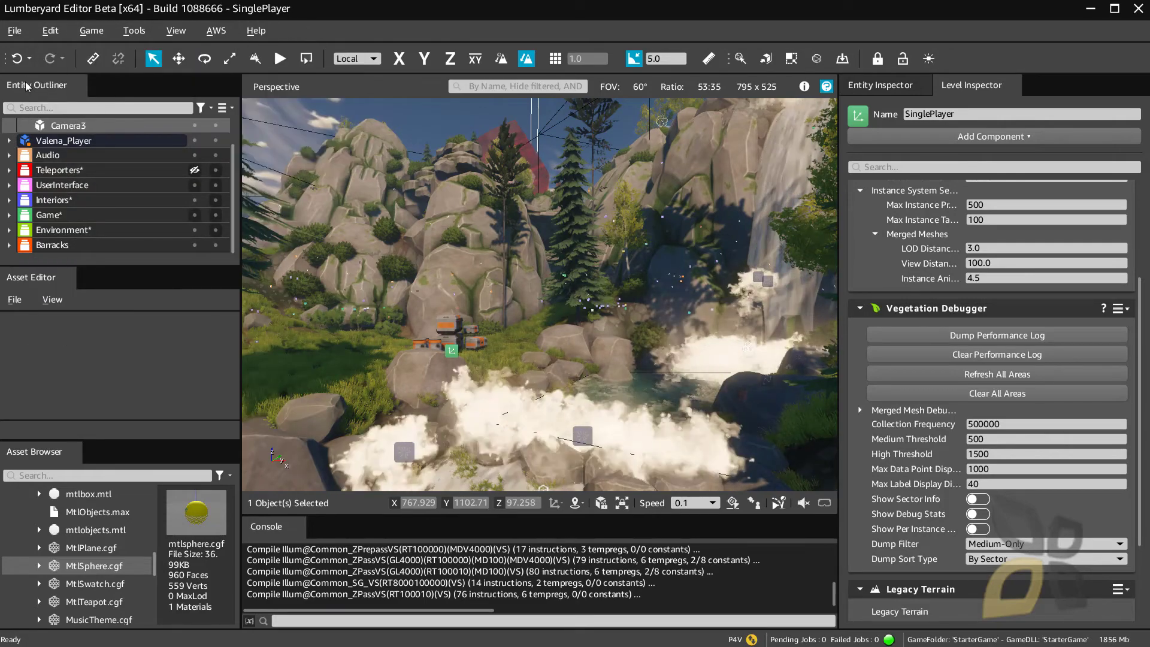
{"action": "left_click", "coordinate": [43, 33]}
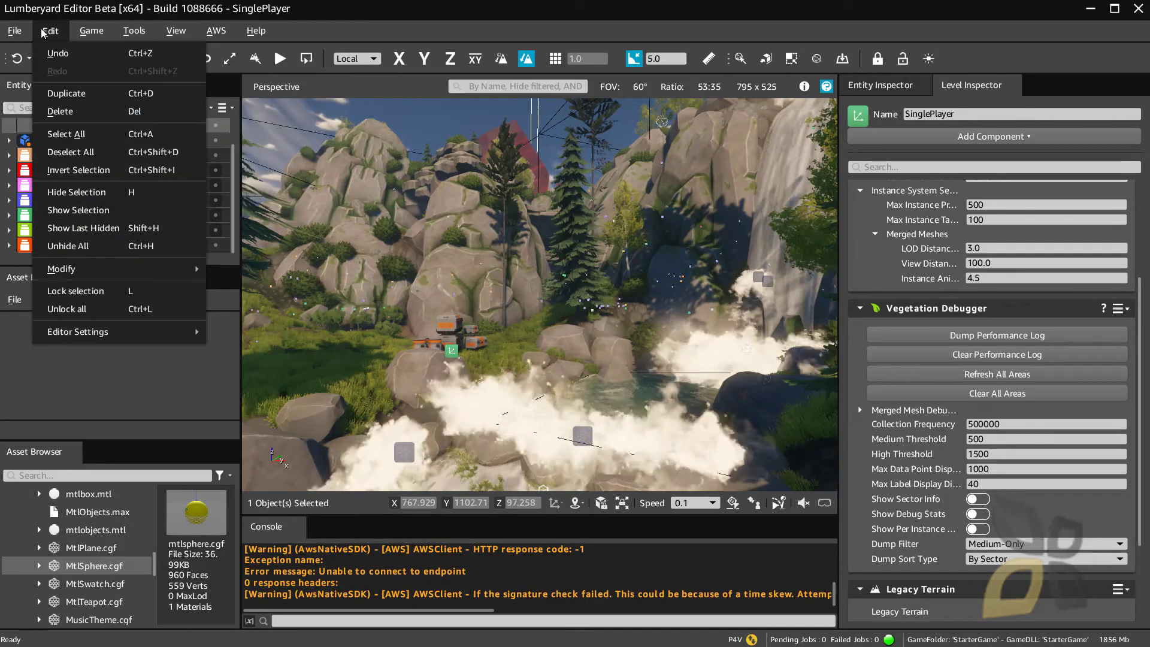
{"action": "mouse_move", "coordinate": [86, 334]}
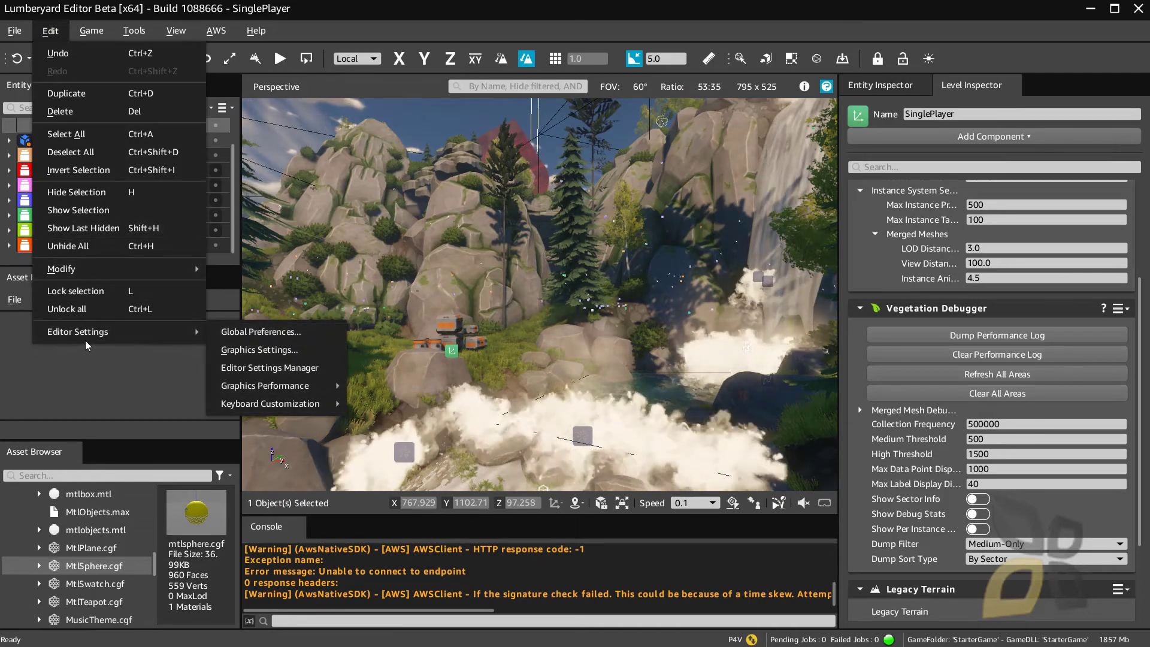
{"action": "left_click", "coordinate": [134, 387]}
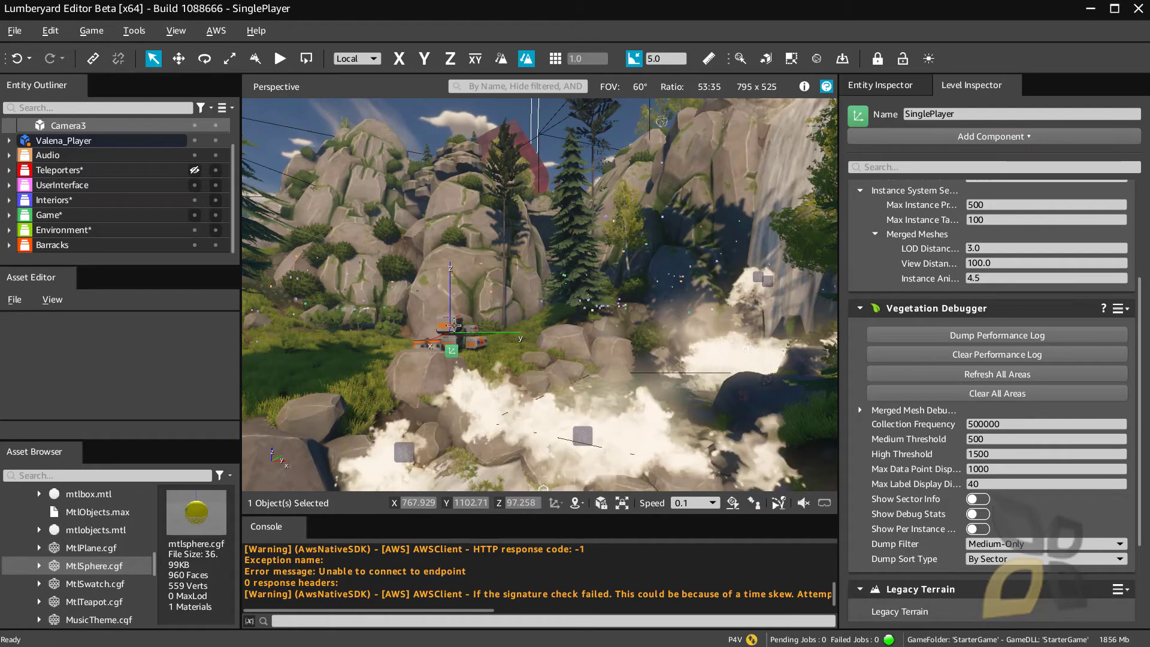
Step: Select the crate_long_01 entity near the waterfall and enlarge the Entity Outliner to show more of its list
{"action": "left_click", "coordinate": [454, 328]}
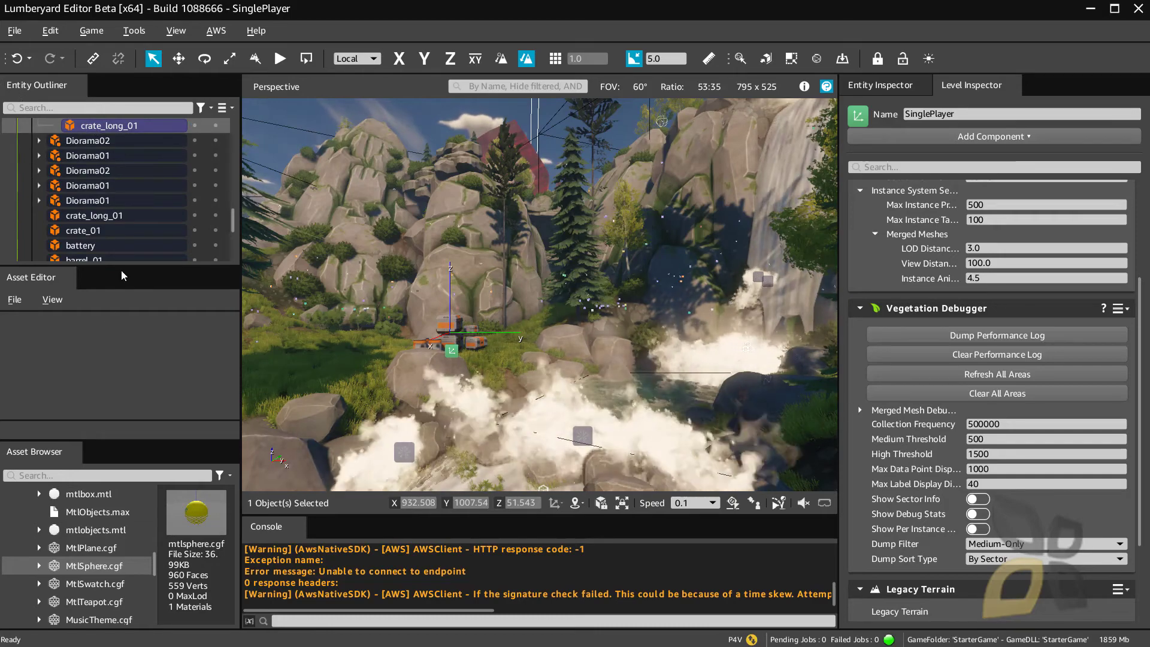
{"action": "left_click_drag", "start_coordinate": [79, 279], "coordinate": [79, 354]}
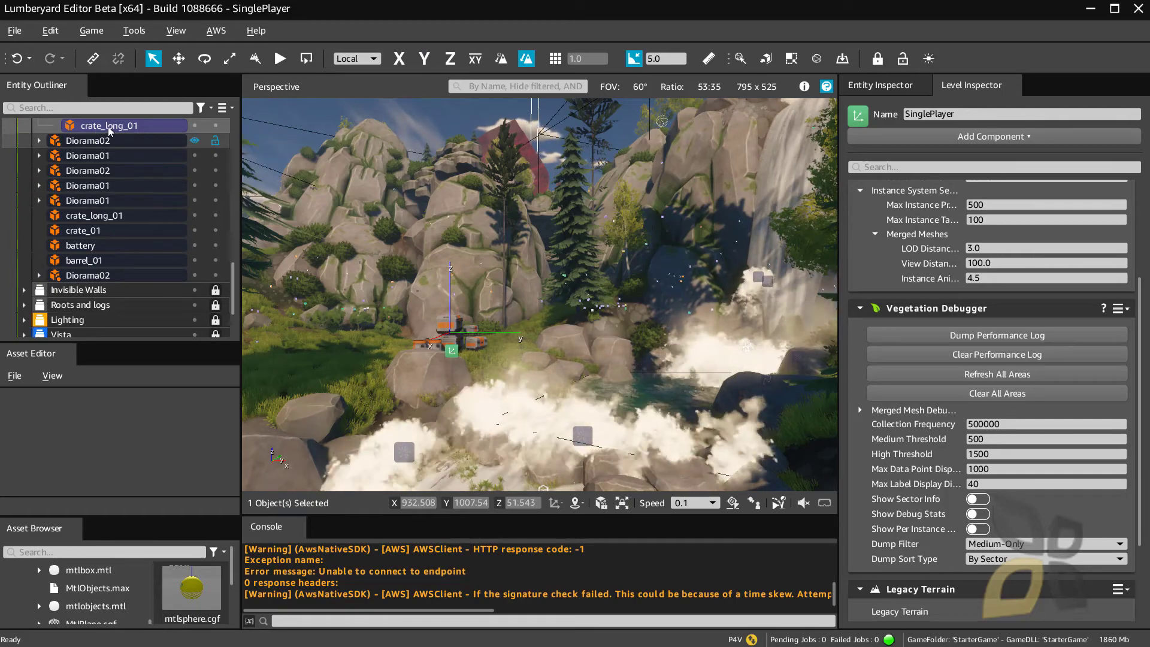
Step: Hide and show crate_long_01 again, and lock and unlock it in the Entity Outliner
{"action": "left_click", "coordinate": [195, 127]}
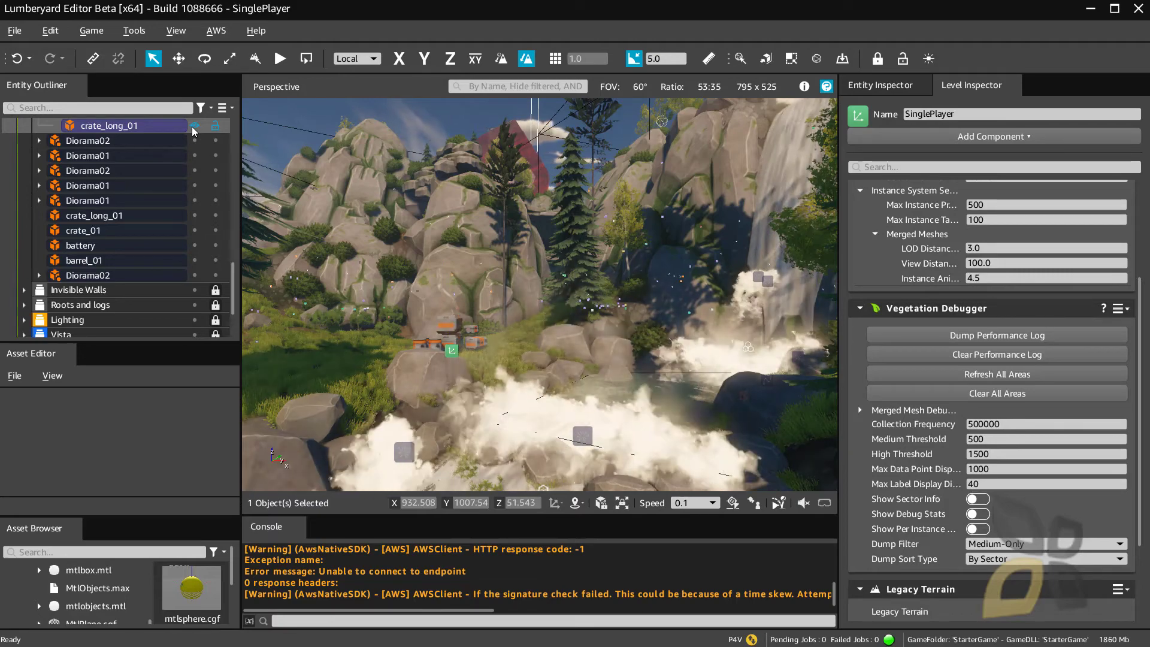
{"action": "left_click", "coordinate": [195, 126]}
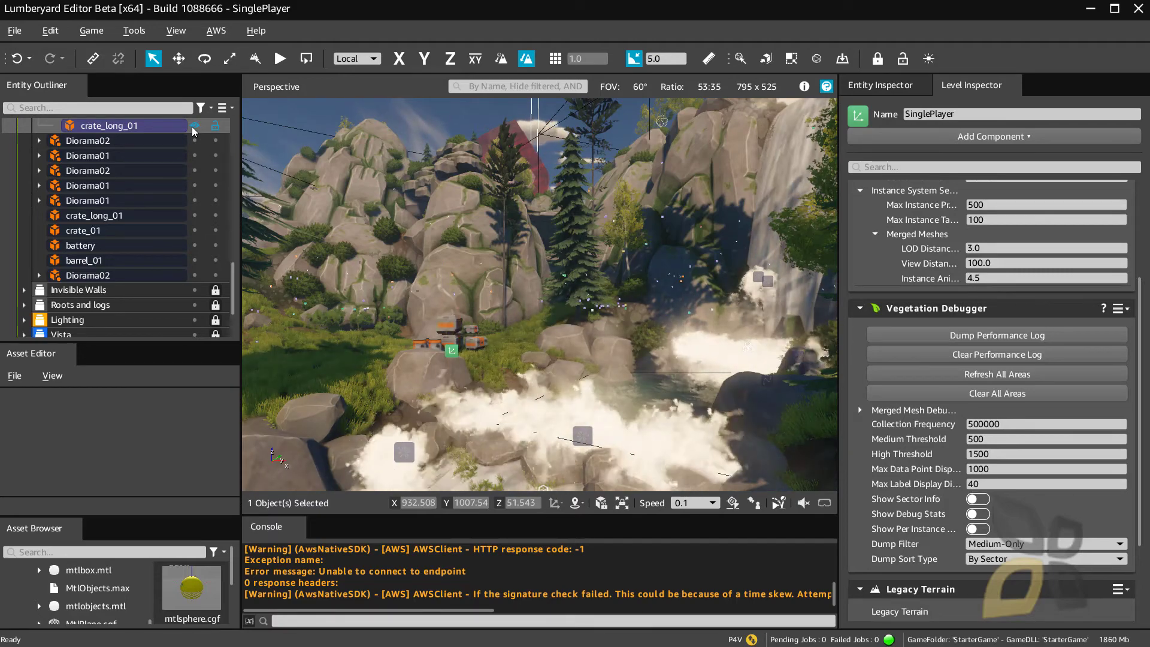
{"action": "left_click", "coordinate": [215, 126]}
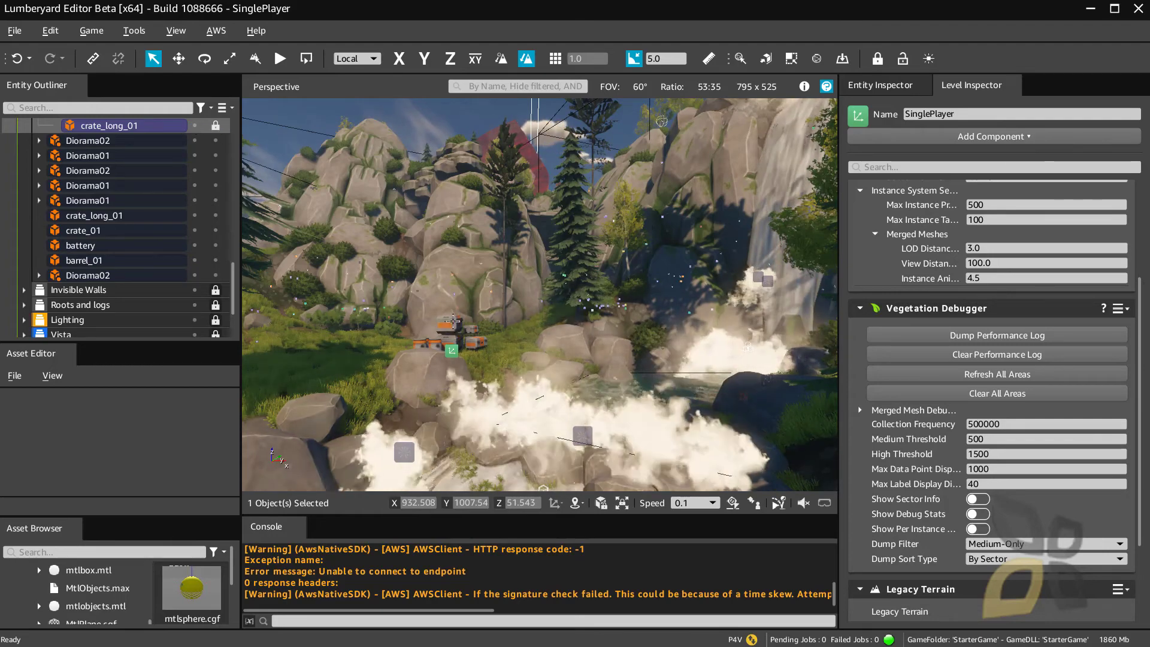
{"action": "left_click", "coordinate": [214, 125]}
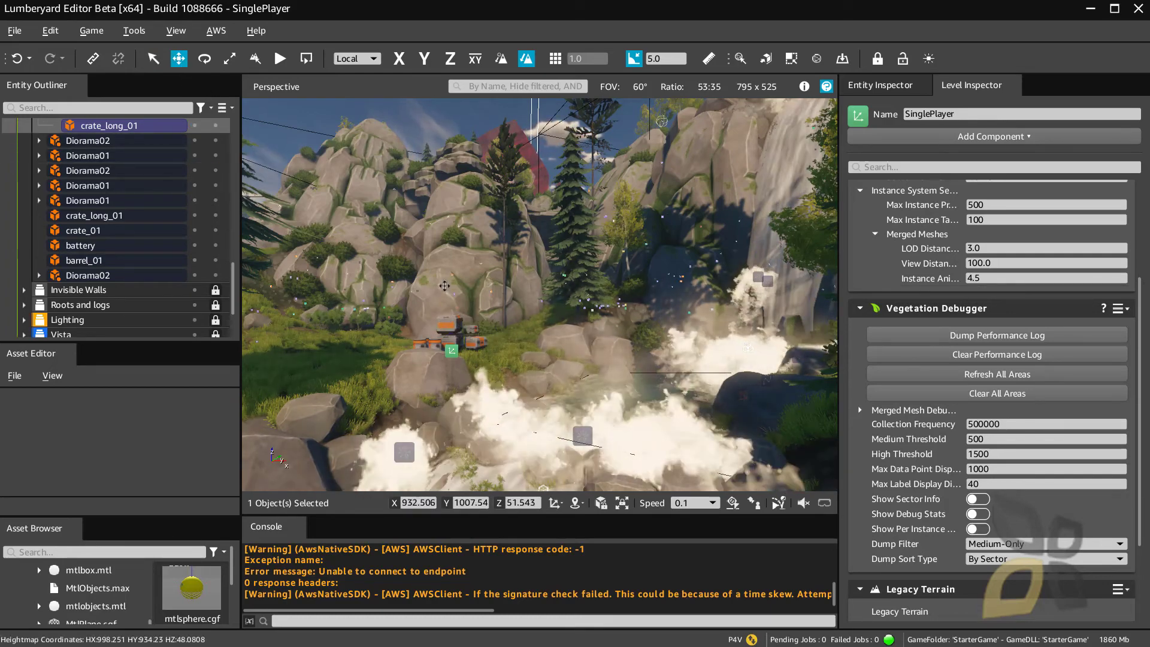
Step: Move crate_long_01 away from the other crates across the grass to about X 929, Y 1002
{"action": "left_click_drag", "start_coordinate": [445, 328], "coordinate": [309, 400]}
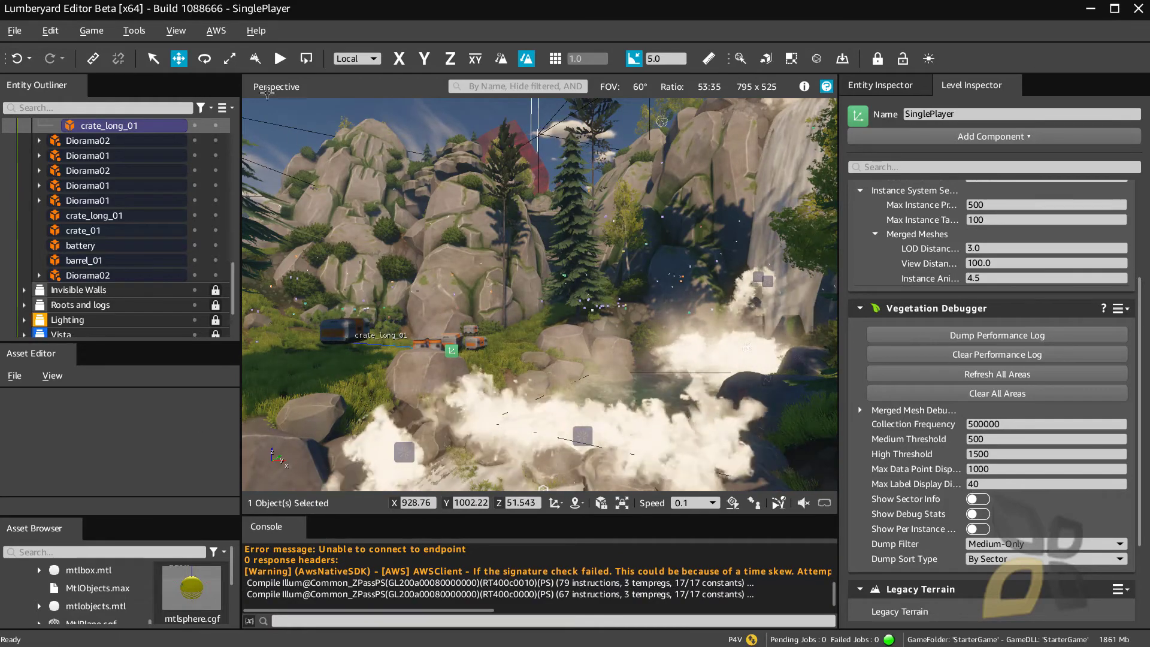
Step: Select crate_long_01 among the crates and move it beside the rocks by the water to about X 937, Y 995, Z 52
{"action": "left_click", "coordinate": [152, 62]}
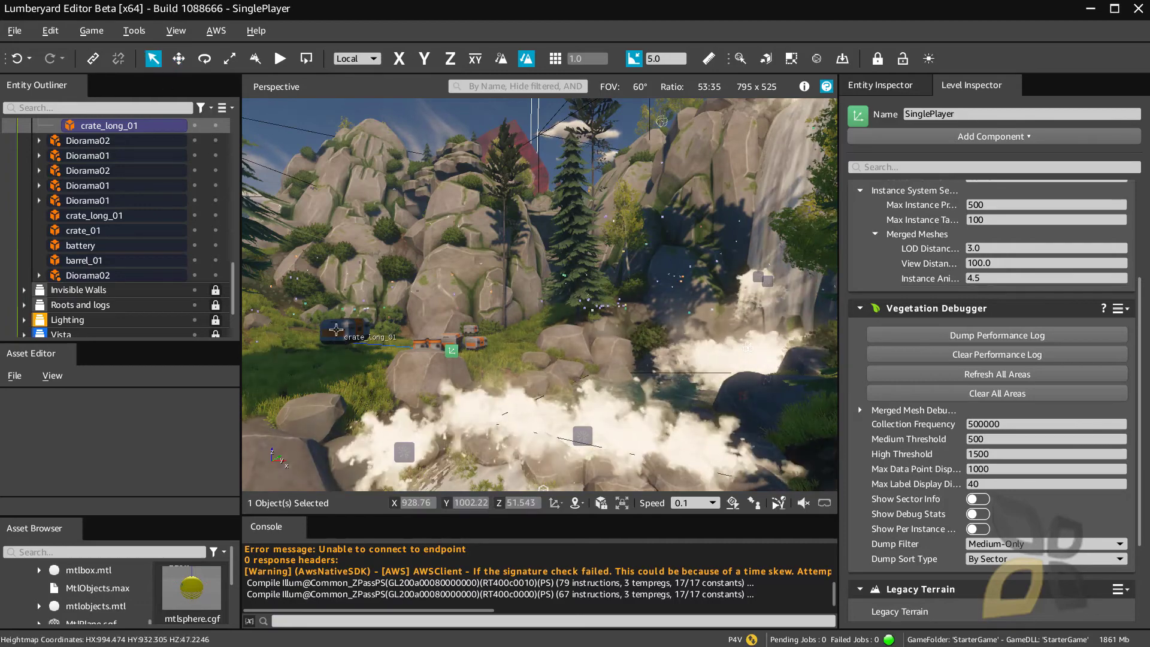
{"action": "left_click", "coordinate": [88, 139]}
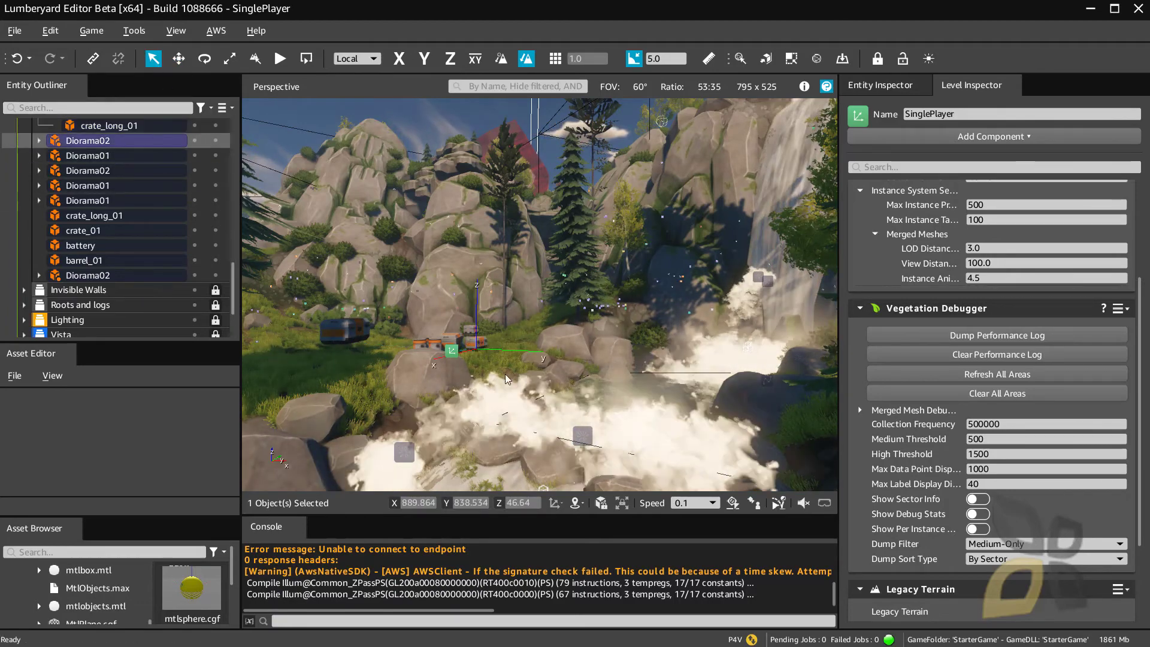
{"action": "left_click", "coordinate": [477, 335]}
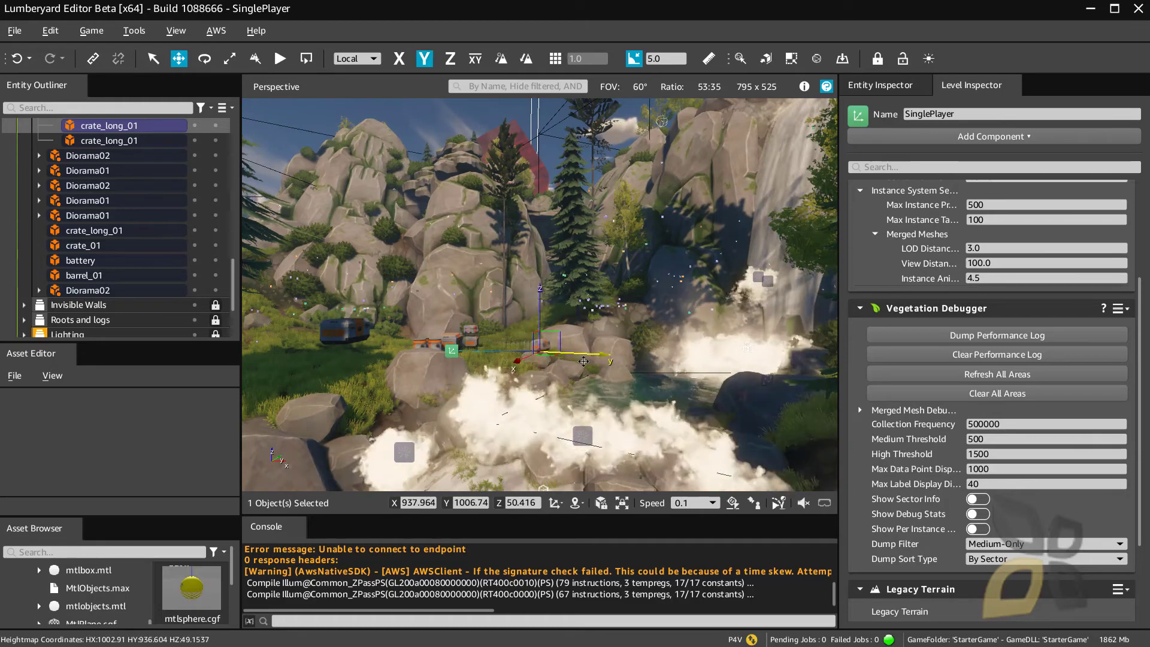
{"action": "left_click_drag", "start_coordinate": [583, 361], "coordinate": [546, 305]}
{"action": "key", "text": "3"}
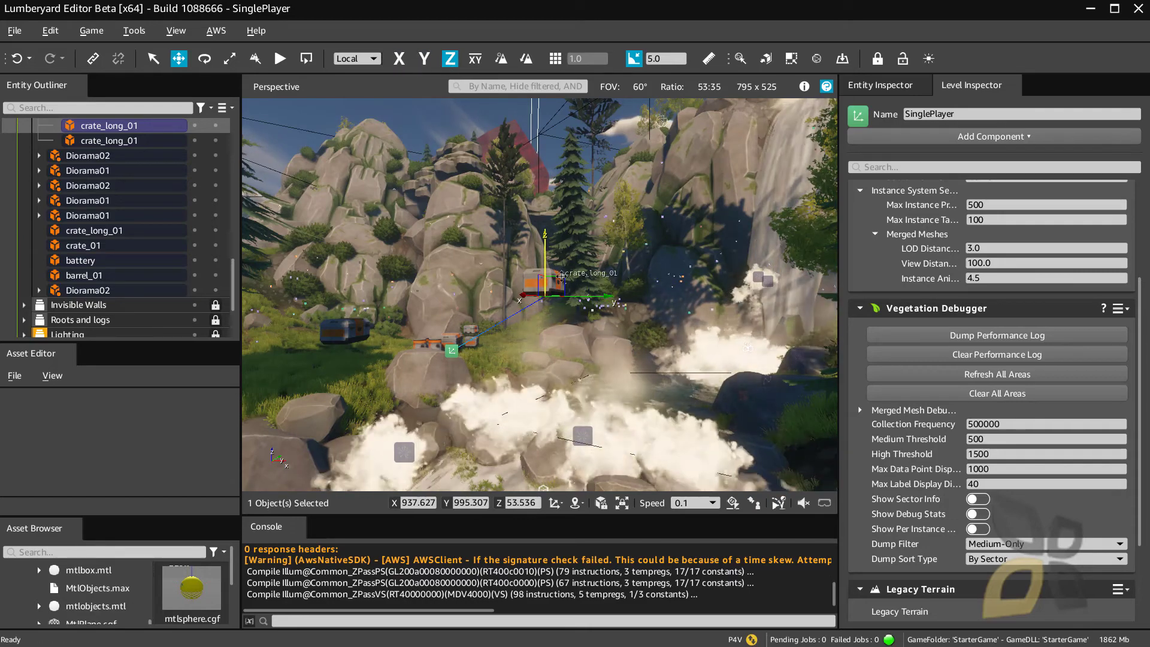
{"action": "left_click_drag", "start_coordinate": [561, 275], "coordinate": [503, 347]}
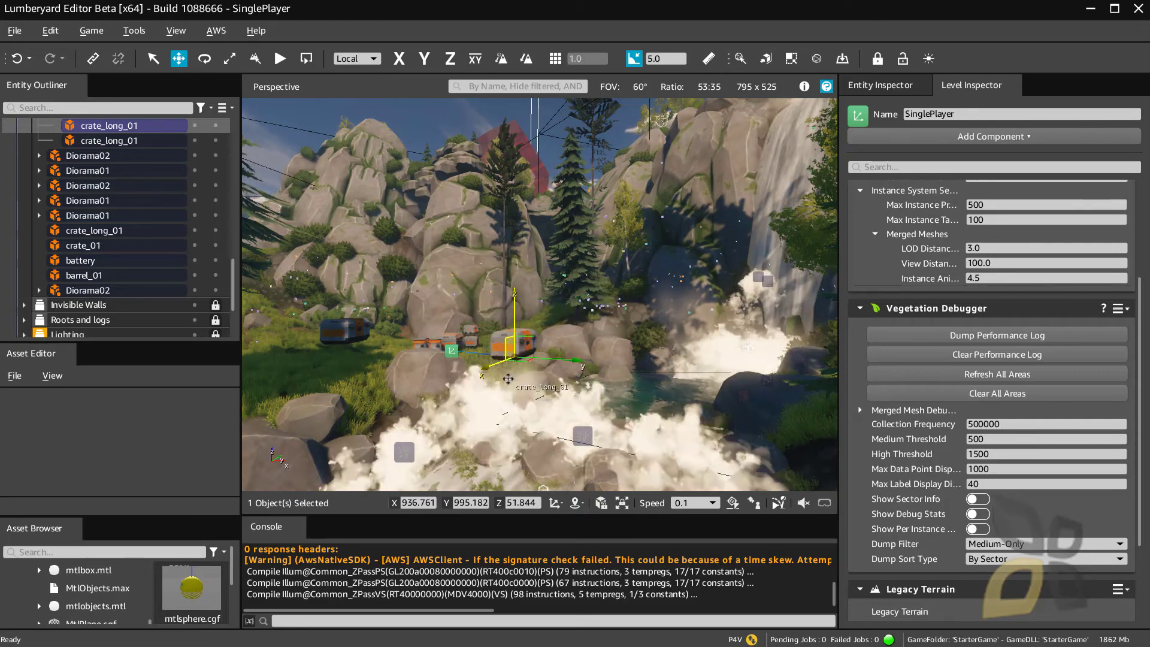
Step: Rotate the crate about its Z axis to 318° and scale it uniformly to 1.08
{"action": "left_click", "coordinate": [204, 58]}
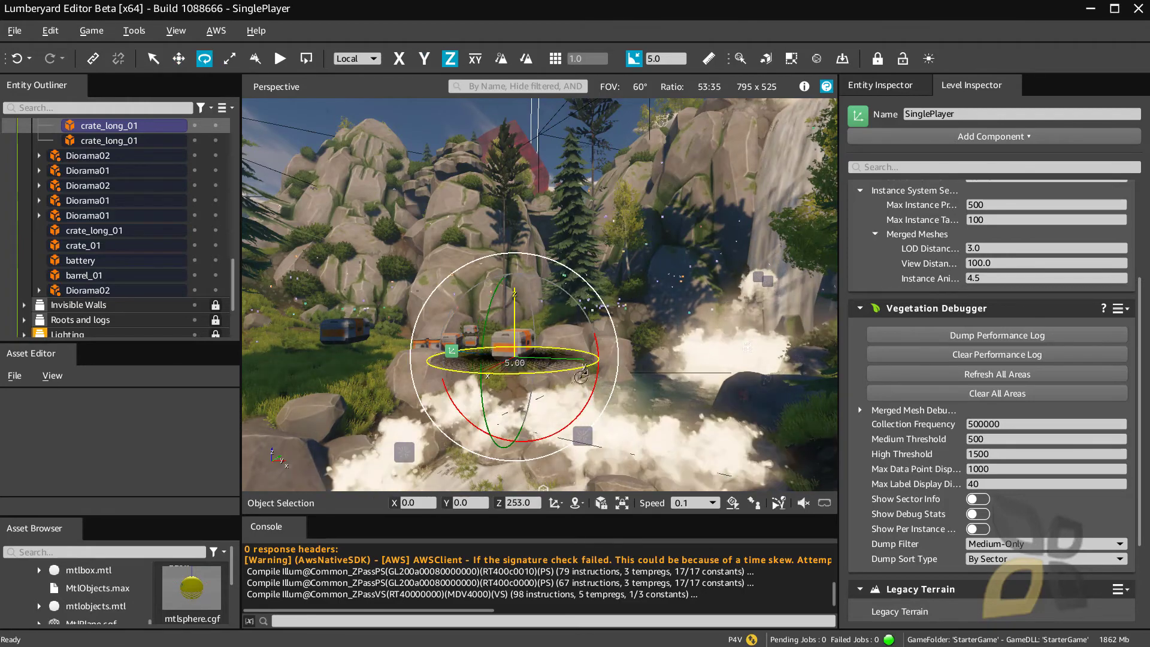
{"action": "left_click_drag", "start_coordinate": [581, 378], "coordinate": [528, 405]}
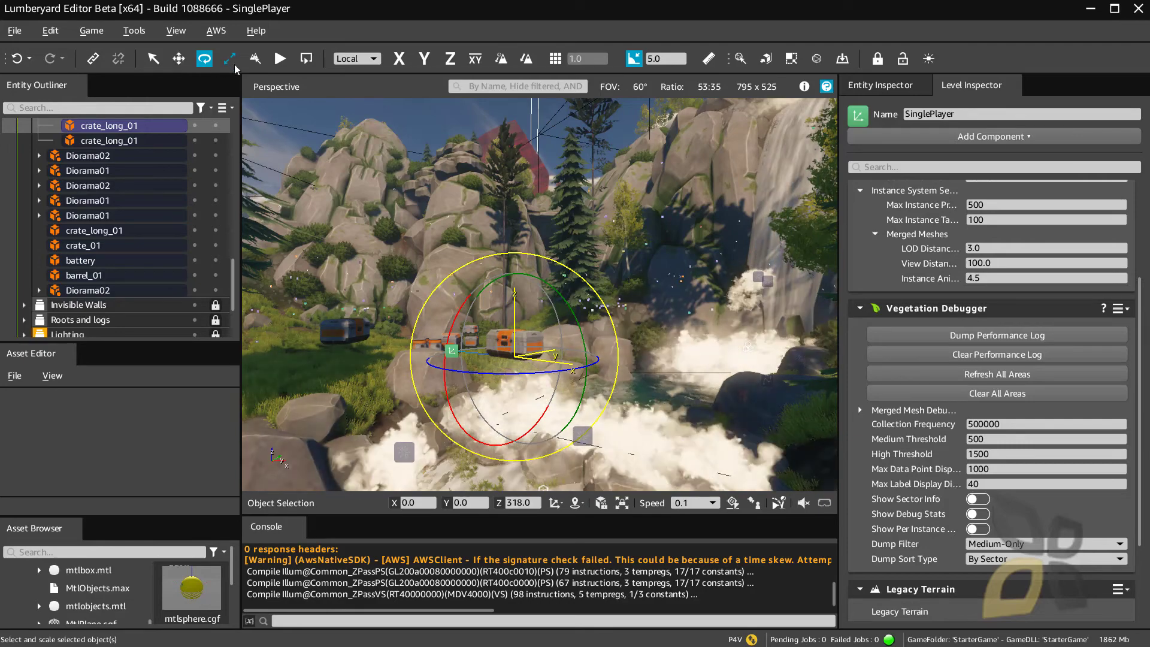
{"action": "left_click", "coordinate": [229, 58]}
{"action": "left_click_drag", "start_coordinate": [542, 354], "coordinate": [514, 287]}
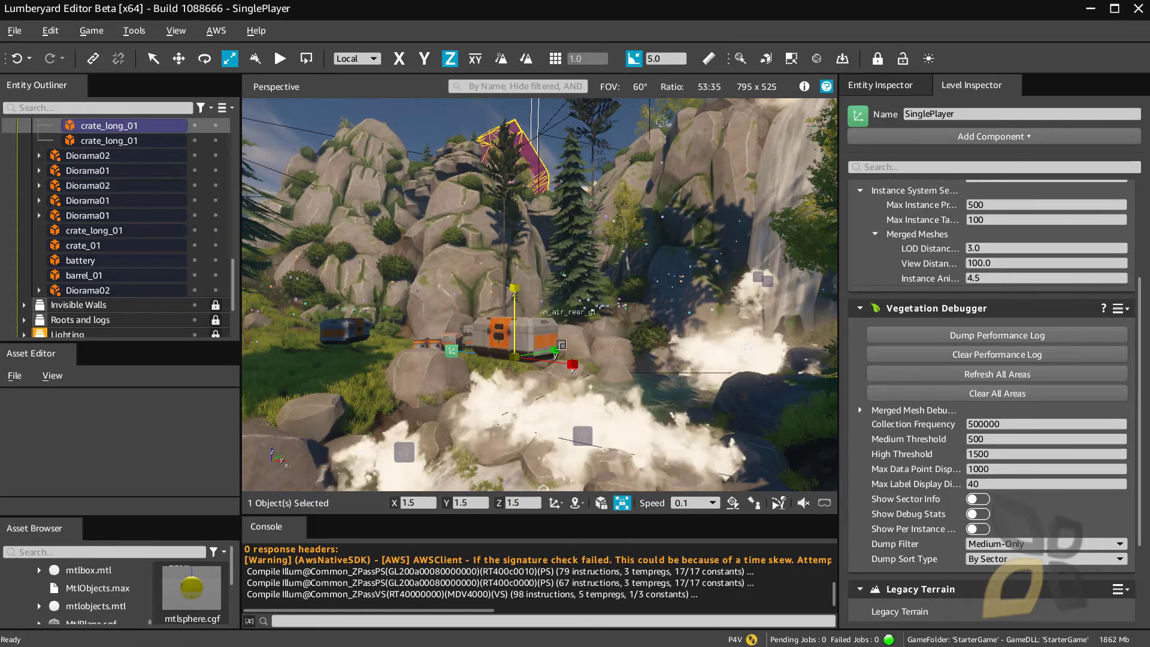
{"action": "left_click_drag", "start_coordinate": [572, 364], "coordinate": [551, 381]}
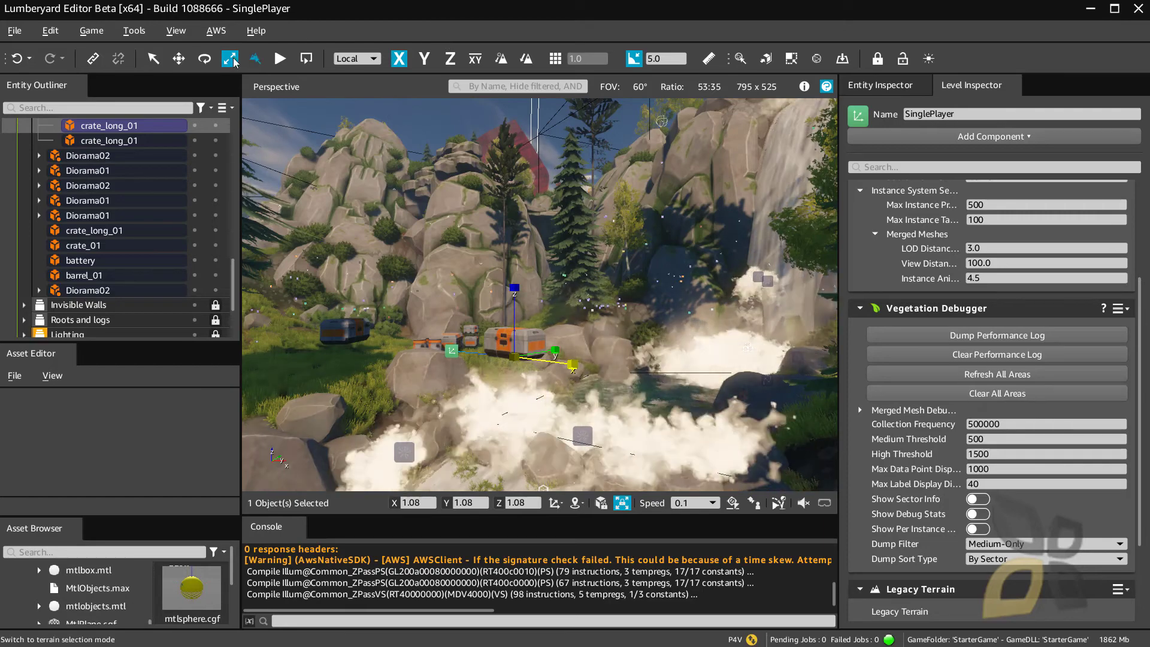
Step: Tilt the crate to a rotation of about X 341°, Y 16°, Z 321°
{"action": "left_click", "coordinate": [204, 59]}
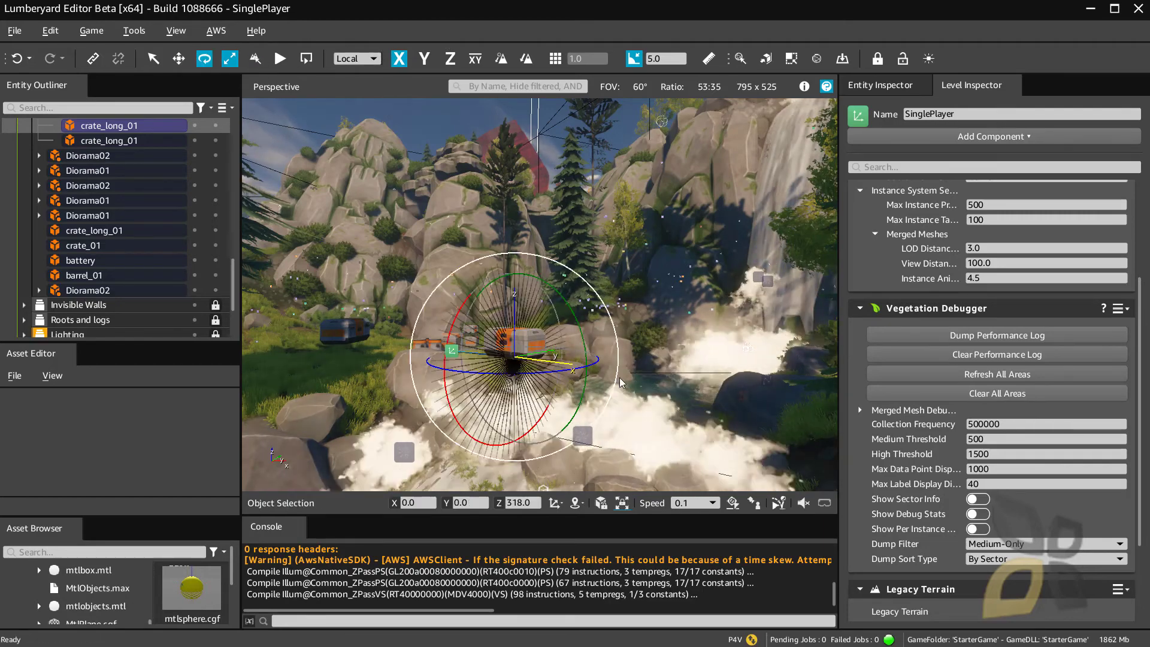
{"action": "left_click_drag", "start_coordinate": [468, 307], "coordinate": [486, 297]}
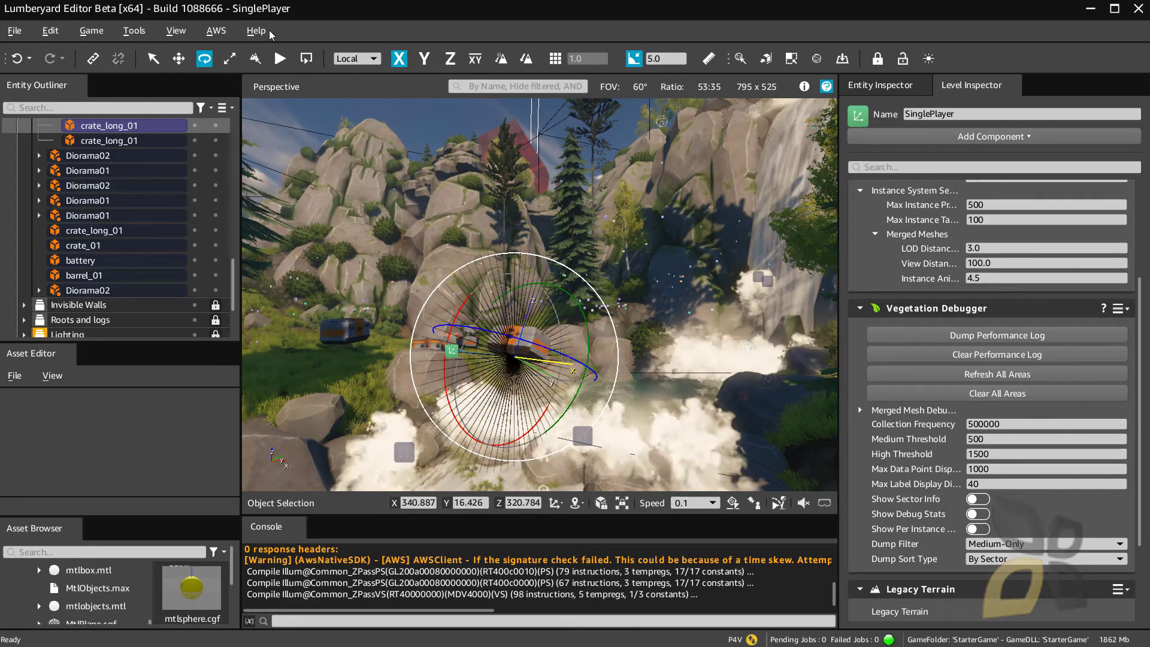
Step: Try the View and Parent reference coordinate systems on the tilted crate
{"action": "left_click", "coordinate": [355, 60]}
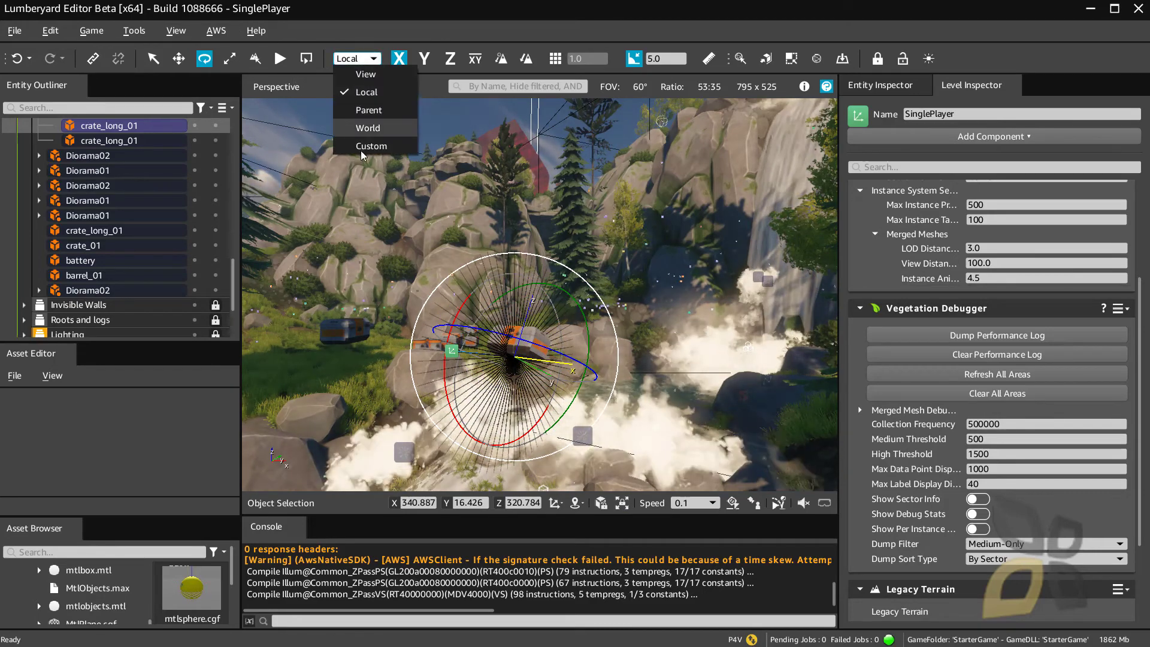
{"action": "left_click", "coordinate": [362, 74]}
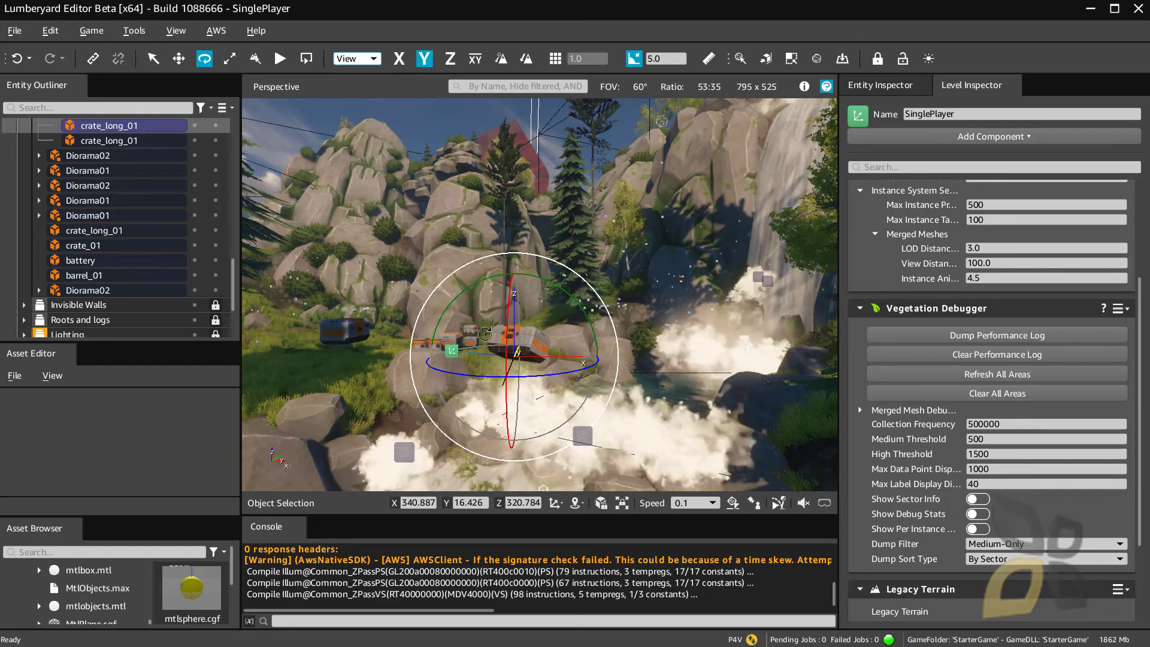
{"action": "key", "text": "1"}
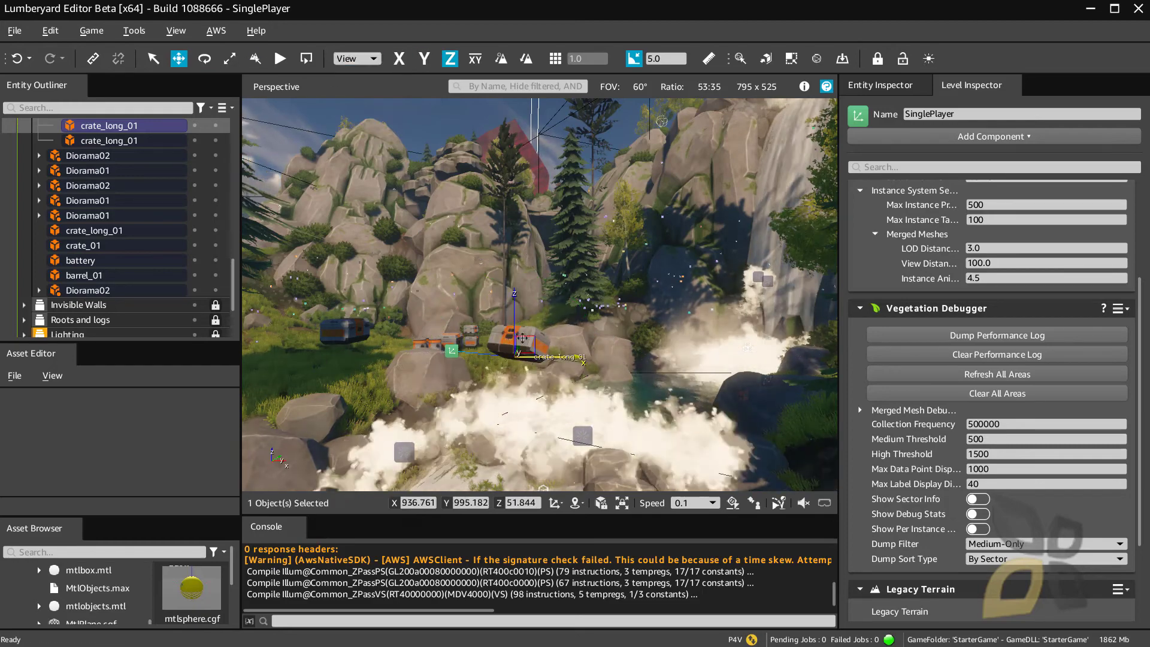
{"action": "left_click", "coordinate": [368, 61]}
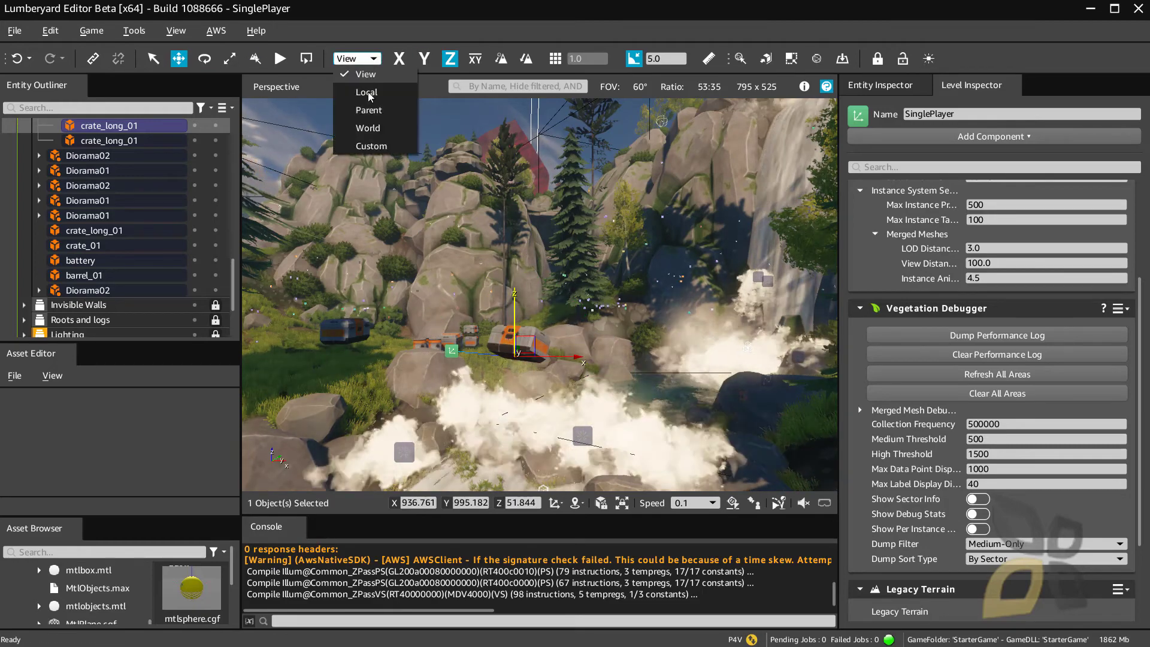
{"action": "left_click", "coordinate": [368, 111]}
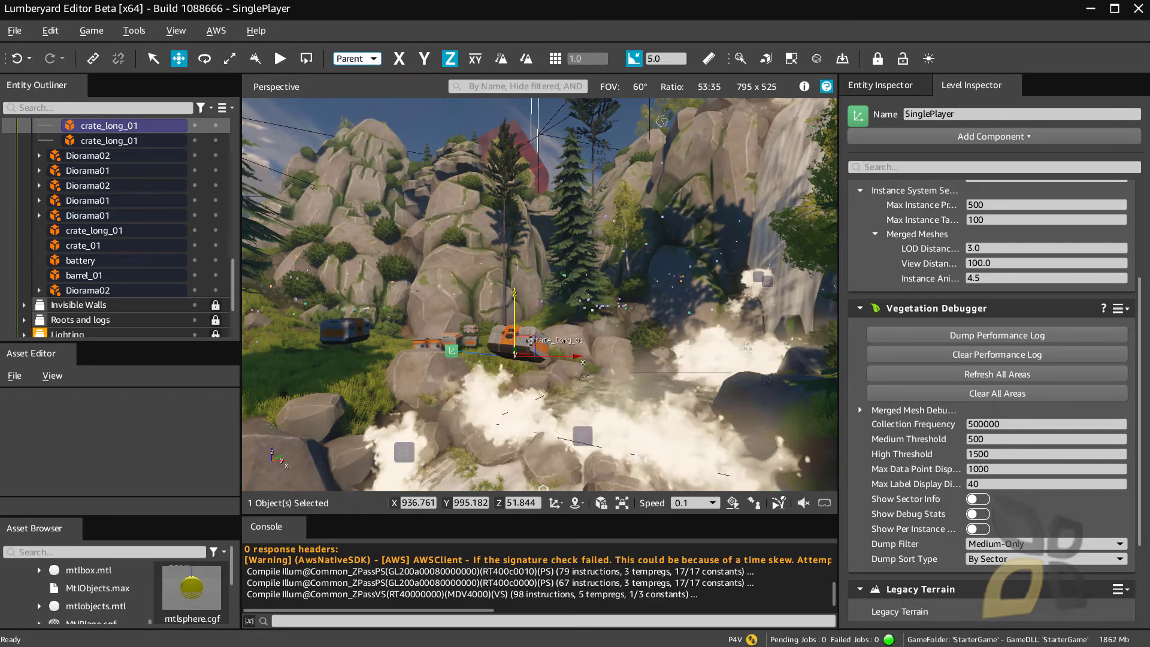
Step: Set the reference coordinate system to Local and nudge the crate along its own tilted Z axis
{"action": "left_click", "coordinate": [365, 63]}
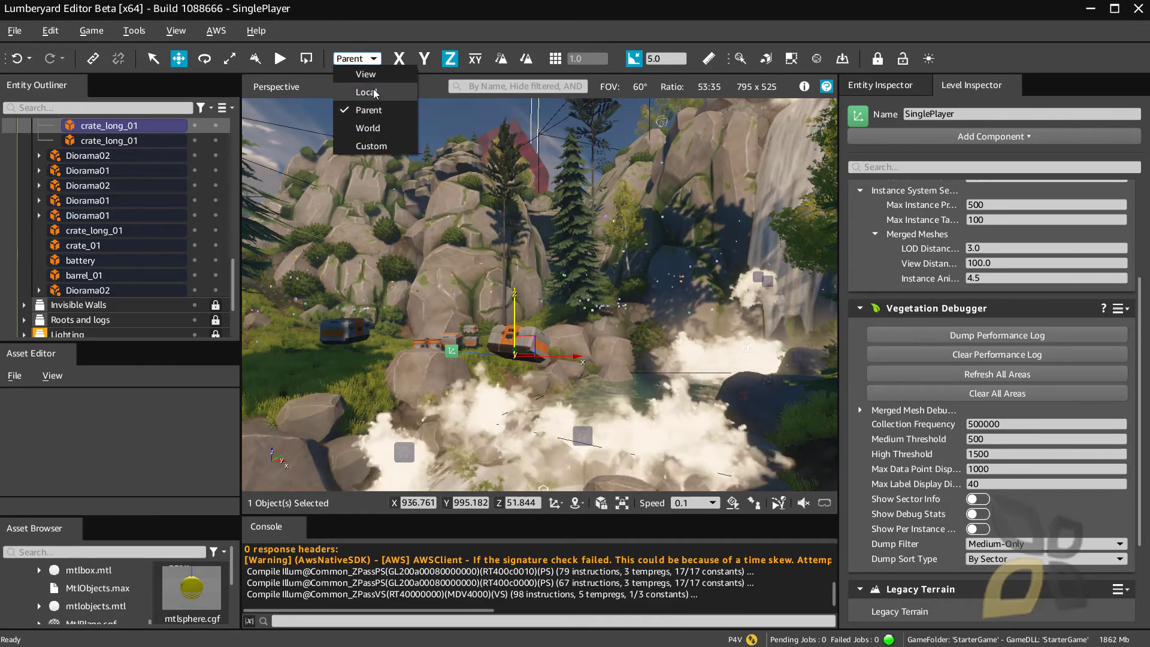
{"action": "left_click", "coordinate": [370, 92]}
{"action": "left_click_drag", "start_coordinate": [528, 308], "coordinate": [544, 309]}
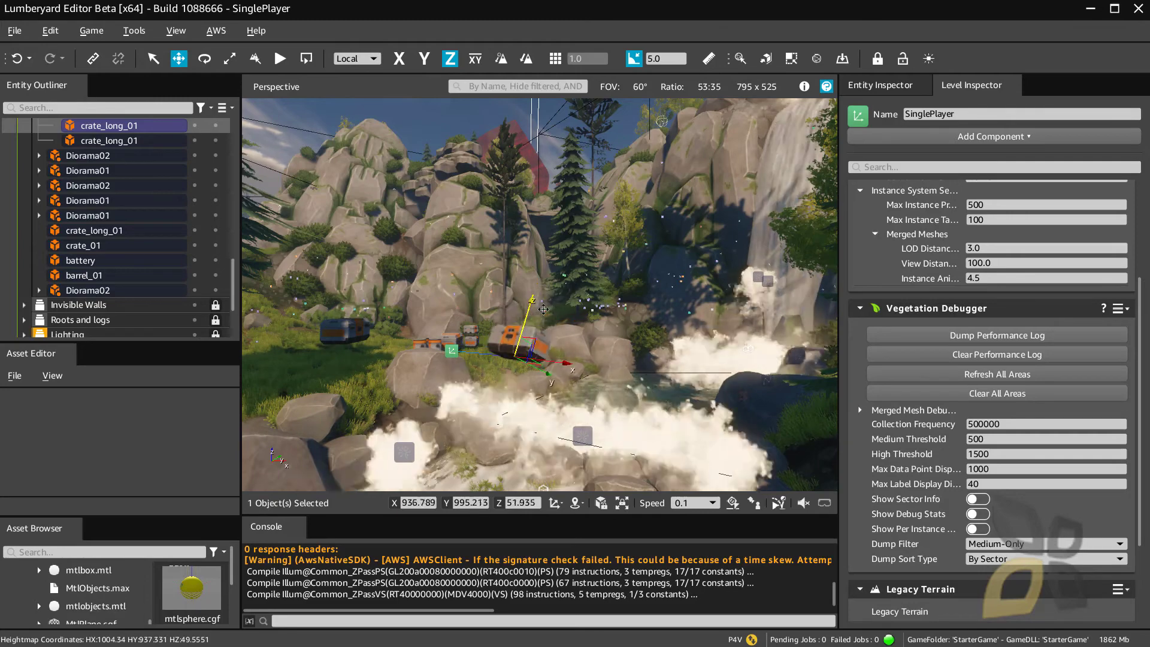
Step: Raise the crate along the World Z axis to about Z 52.2 and set the reference coordinate system back to Local
{"action": "left_click", "coordinate": [366, 57]}
{"action": "left_click", "coordinate": [368, 127]}
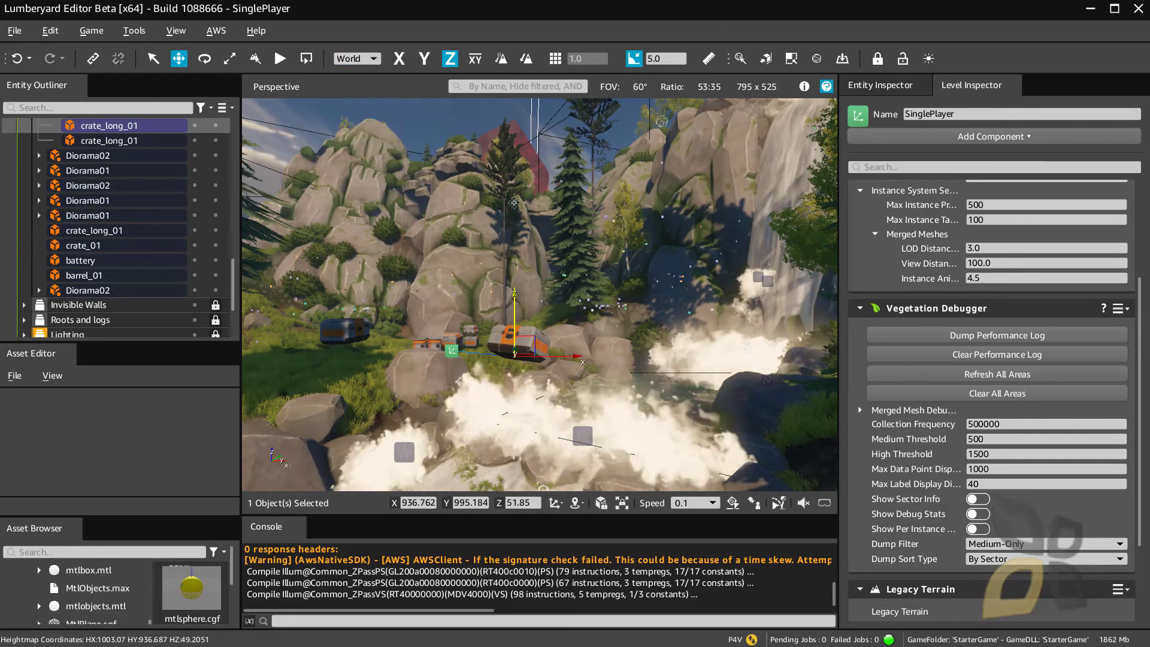
{"action": "left_click_drag", "start_coordinate": [517, 306], "coordinate": [516, 300]}
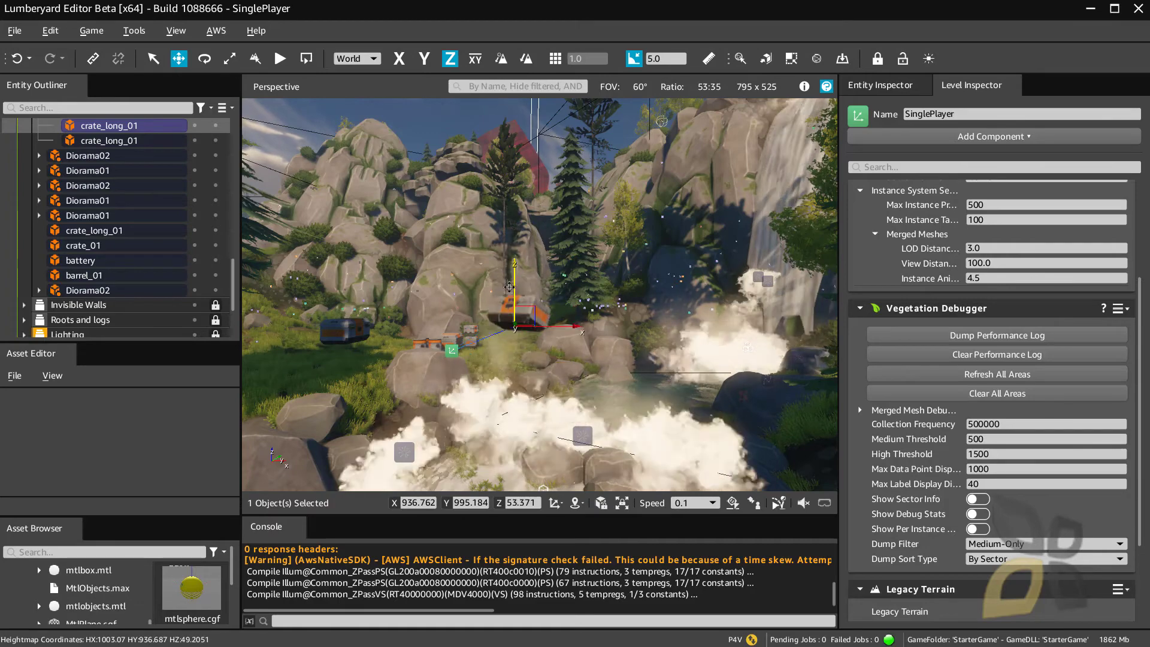
{"action": "left_click", "coordinate": [365, 60]}
{"action": "left_click", "coordinate": [365, 96]}
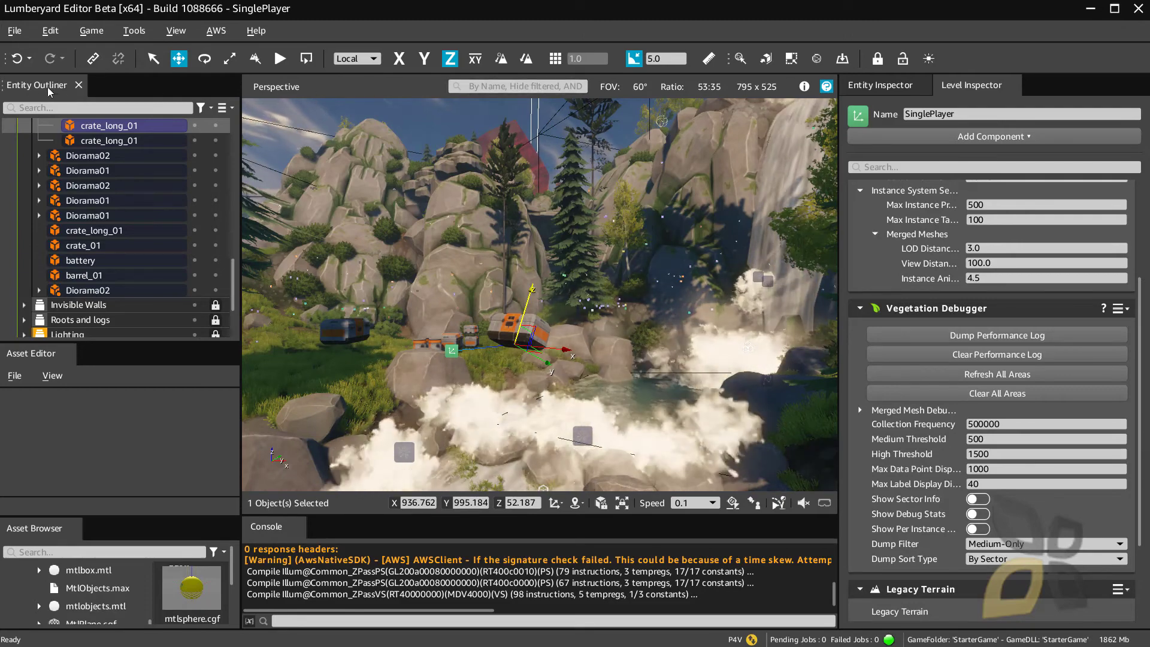
Step: Select crate_01 in the Entity Outliner and am_air_rear_g1 in the viewport, and clear the selection
{"action": "left_click", "coordinate": [81, 186]}
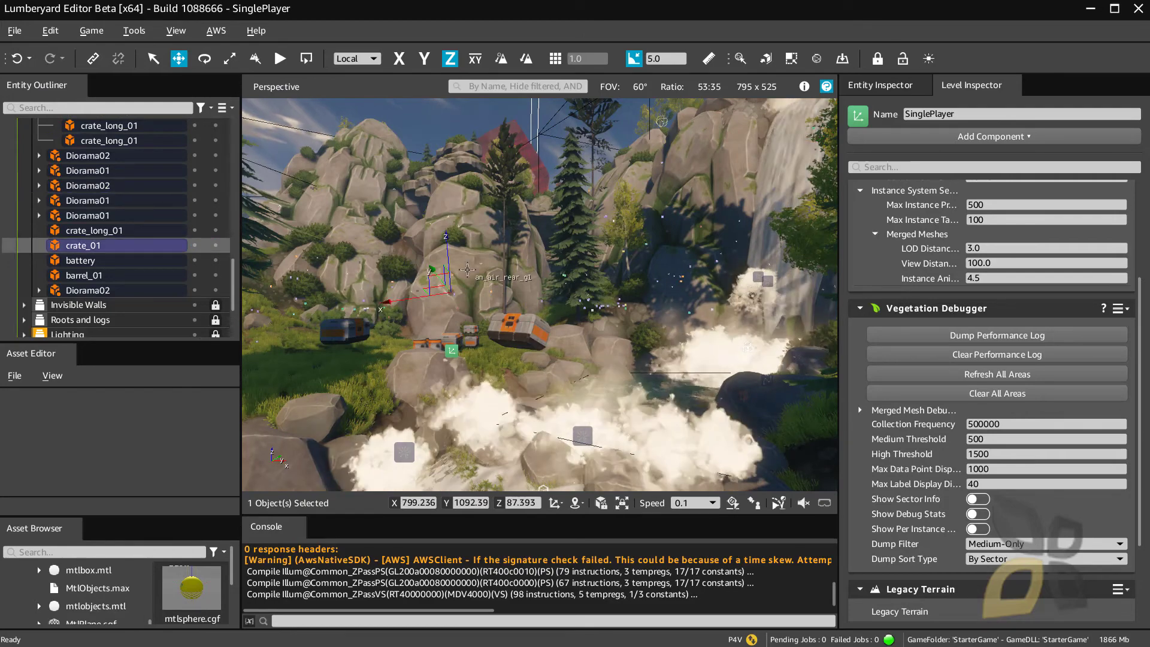
{"action": "left_click", "coordinate": [473, 240]}
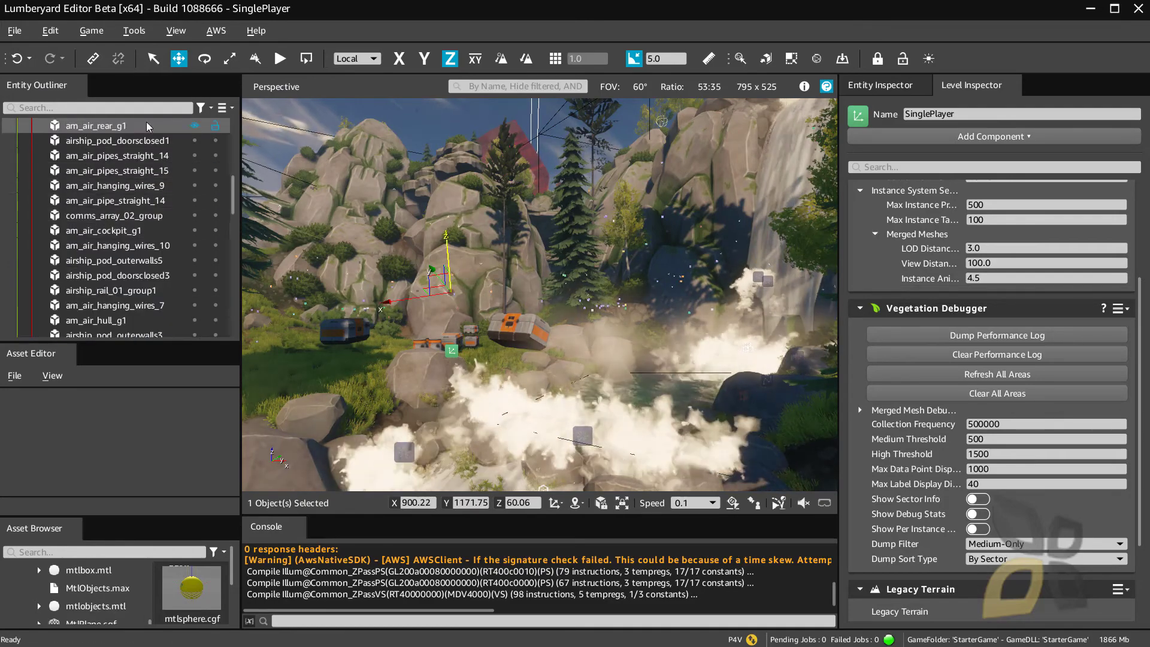
{"action": "left_click", "coordinate": [196, 125]}
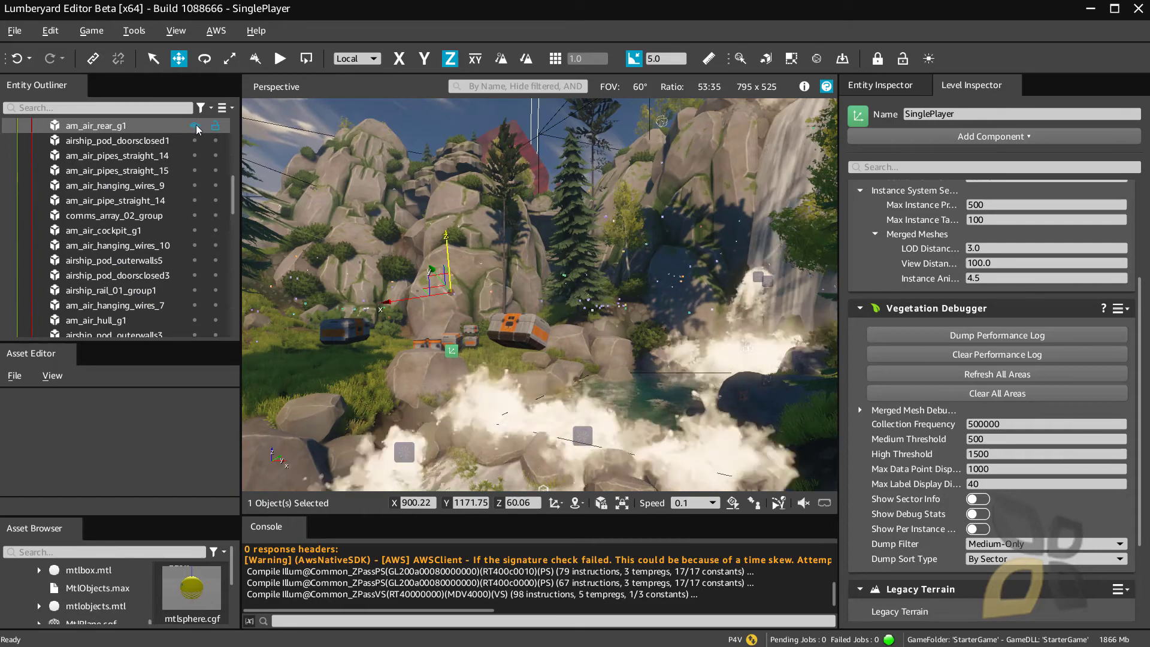
{"action": "left_click", "coordinate": [359, 193]}
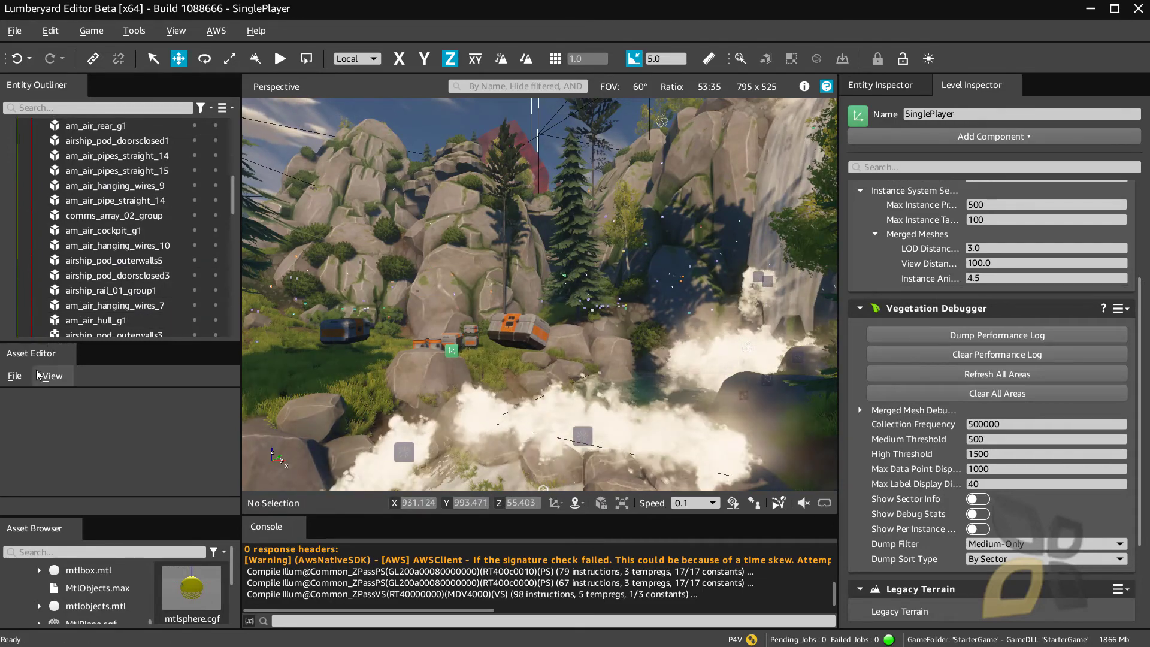
Step: Examine which new asset types the Asset Editor can create
{"action": "left_click", "coordinate": [15, 377]}
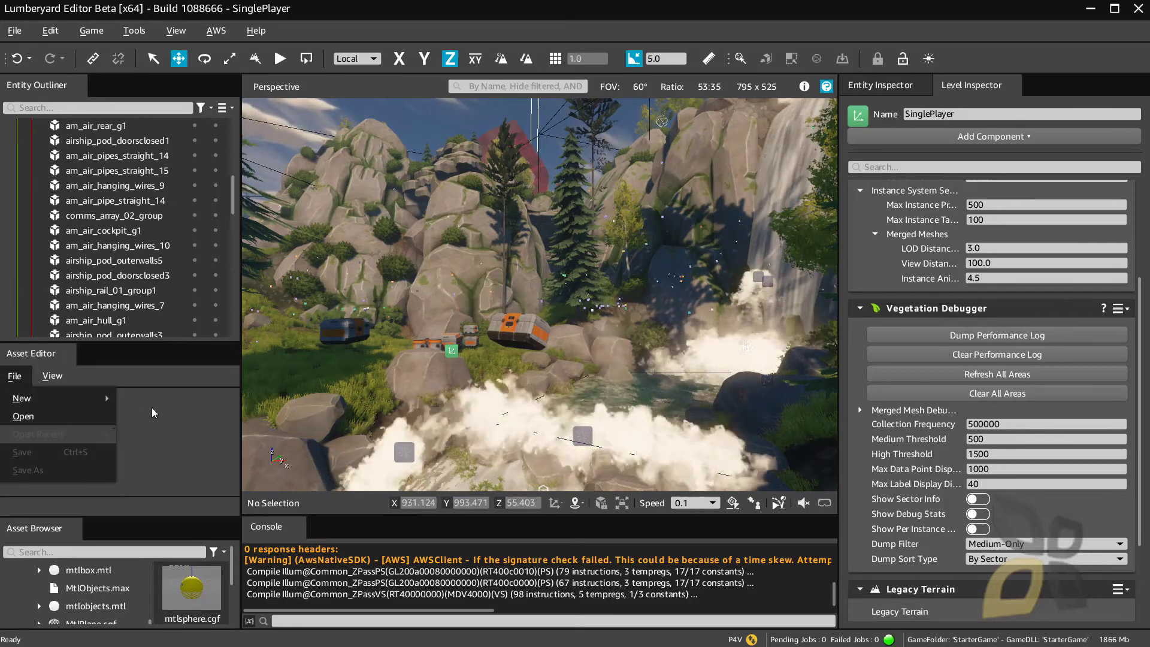
{"action": "mouse_move", "coordinate": [80, 400]}
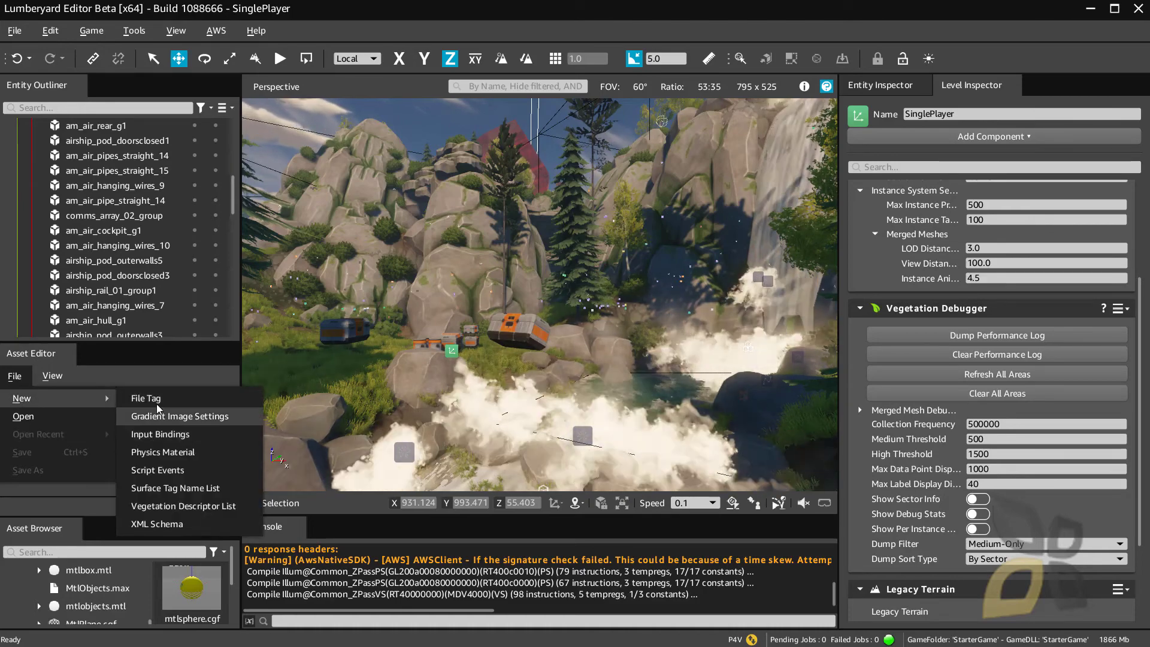
{"action": "left_click", "coordinate": [166, 373]}
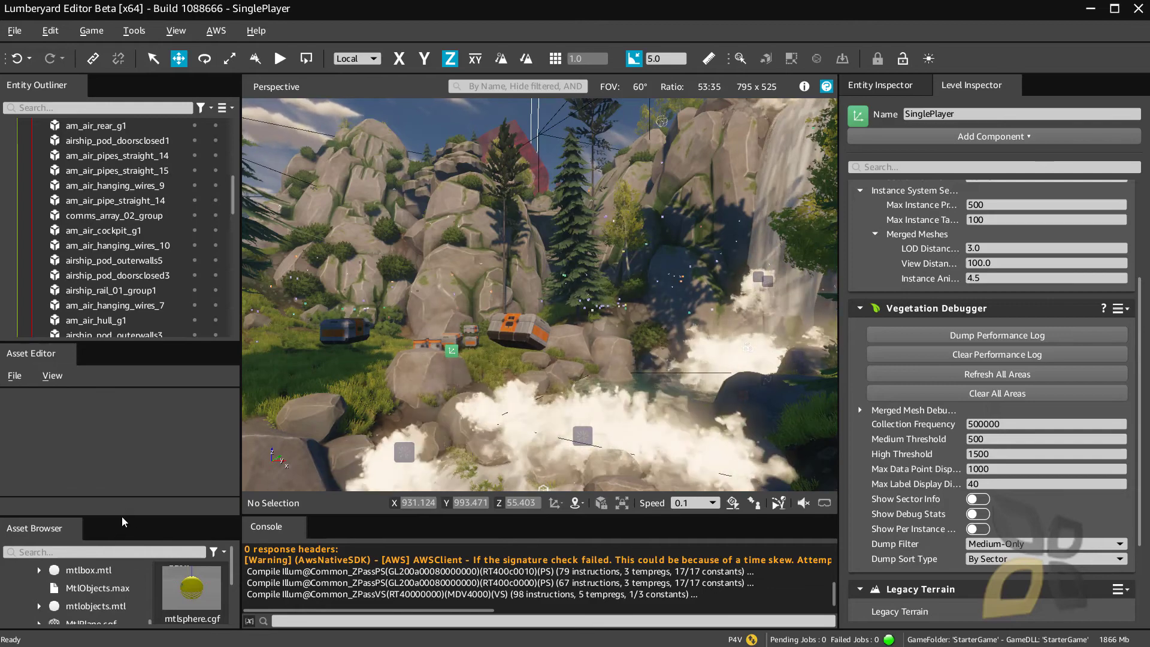
Step: Enlarge the Asset Browser and place MtlBox.cgf in the level near the crates at about X 932.6, Y 995, Z 51.1
{"action": "left_click_drag", "start_coordinate": [121, 517], "coordinate": [122, 450]}
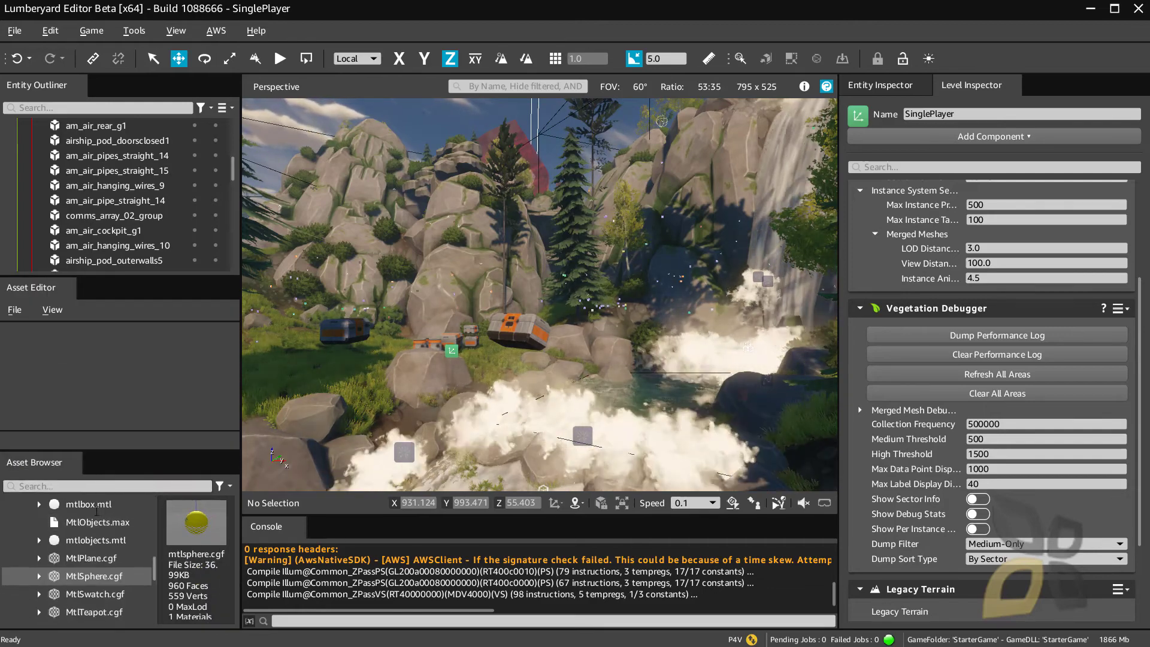
{"action": "scroll", "coordinate": [97, 528], "scroll_direction": "down", "scroll_amount": 5}
{"action": "scroll", "coordinate": [93, 579], "scroll_direction": "up", "scroll_amount": 1}
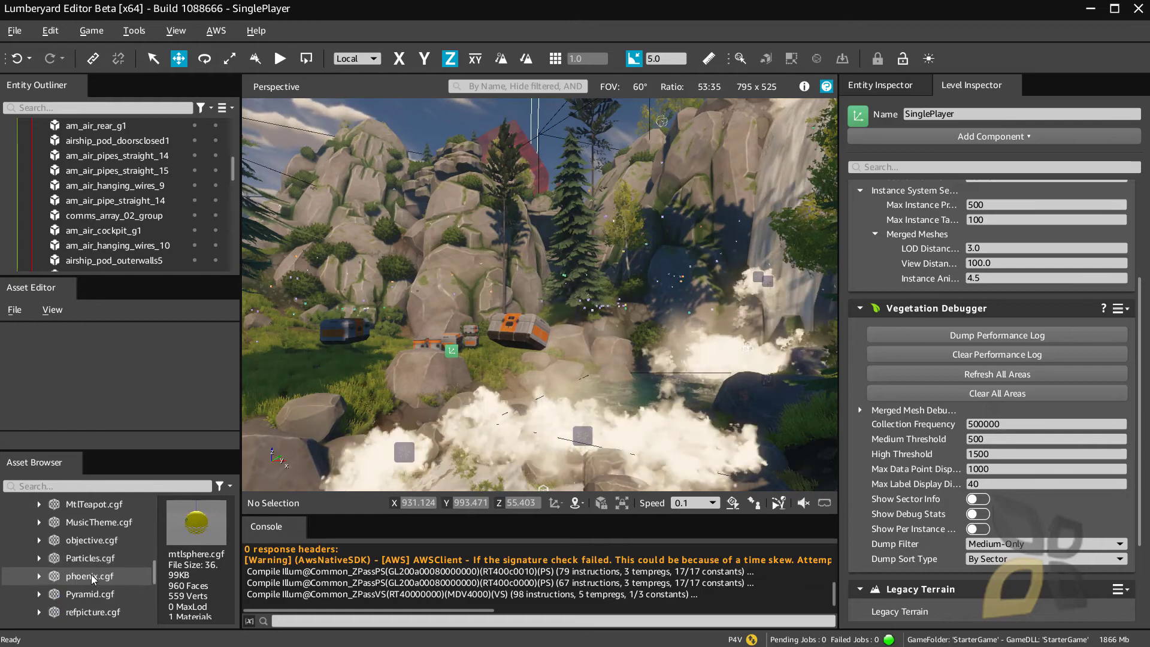
{"action": "scroll", "coordinate": [93, 579], "scroll_direction": "up", "scroll_amount": 3}
{"action": "left_click", "coordinate": [87, 546]}
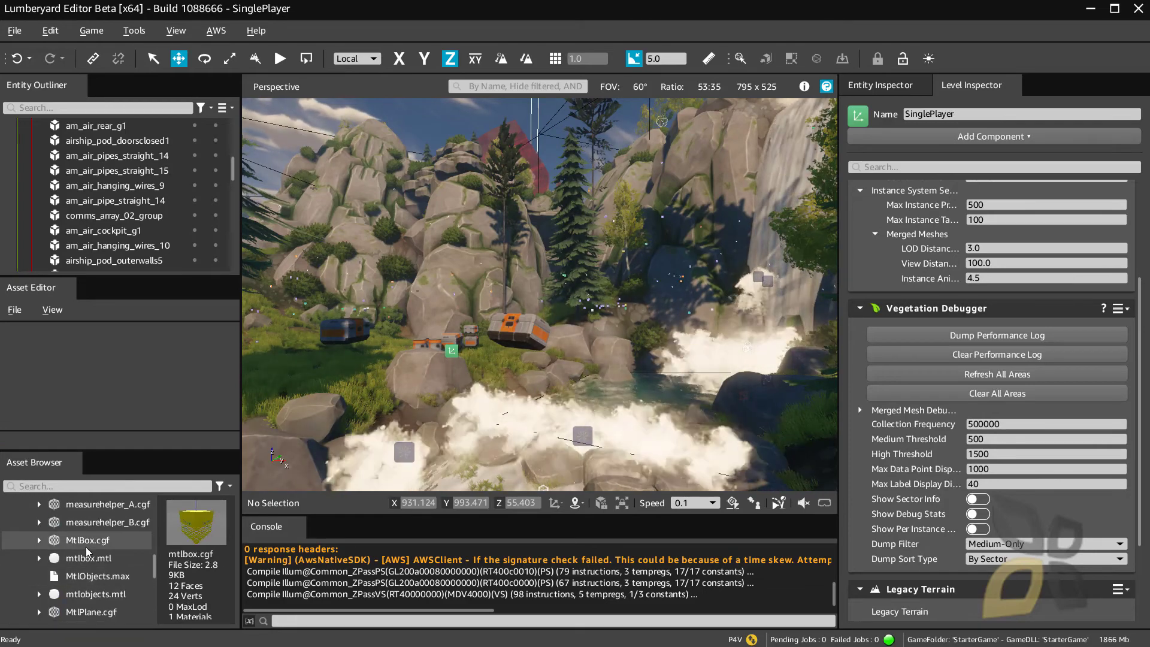
{"action": "left_click_drag", "start_coordinate": [128, 540], "coordinate": [358, 378]}
{"action": "left_click_drag", "start_coordinate": [366, 260], "coordinate": [369, 339]}
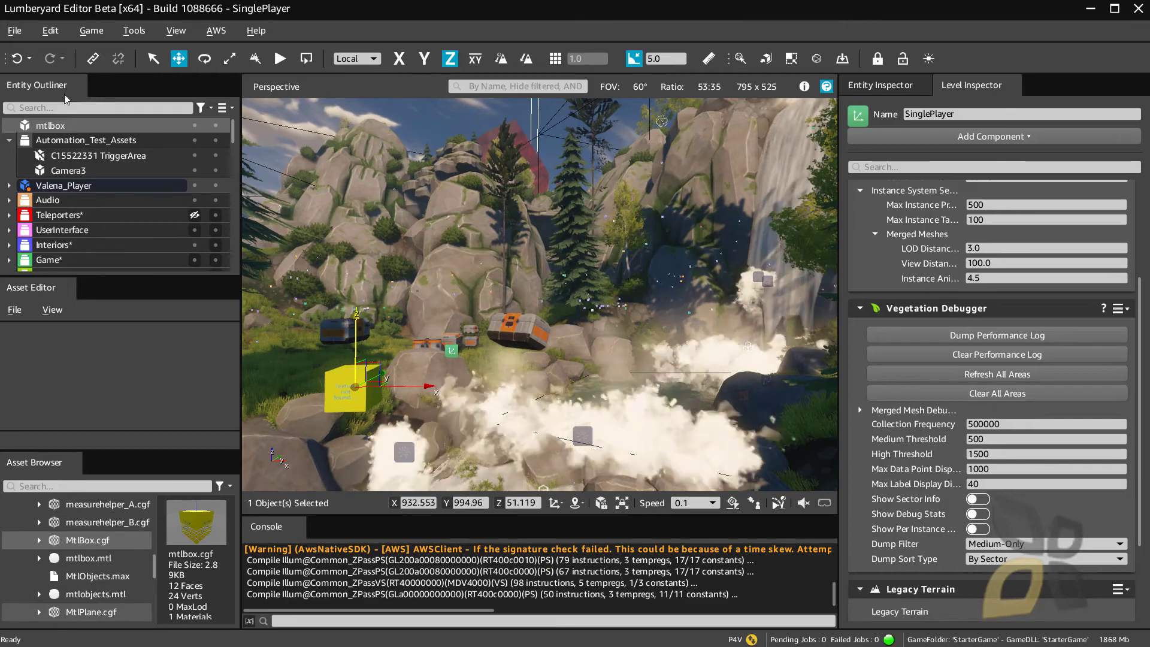
Step: Look over the editor's File commands, including the Import option
{"action": "left_click", "coordinate": [12, 33]}
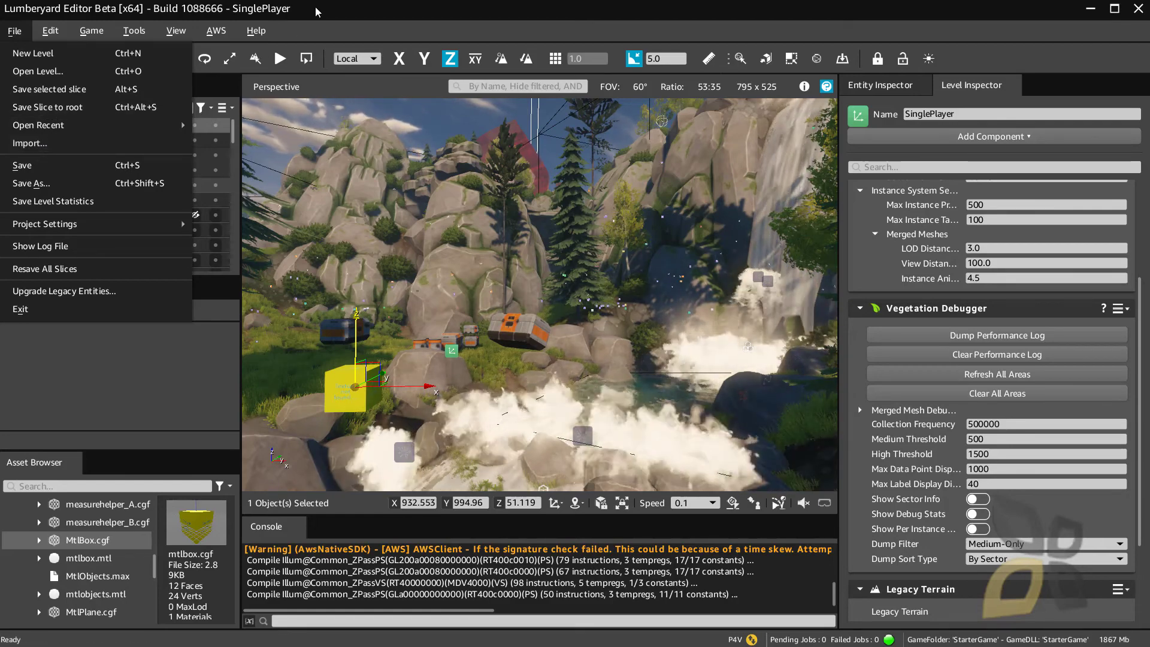
{"action": "left_click", "coordinate": [603, 201]}
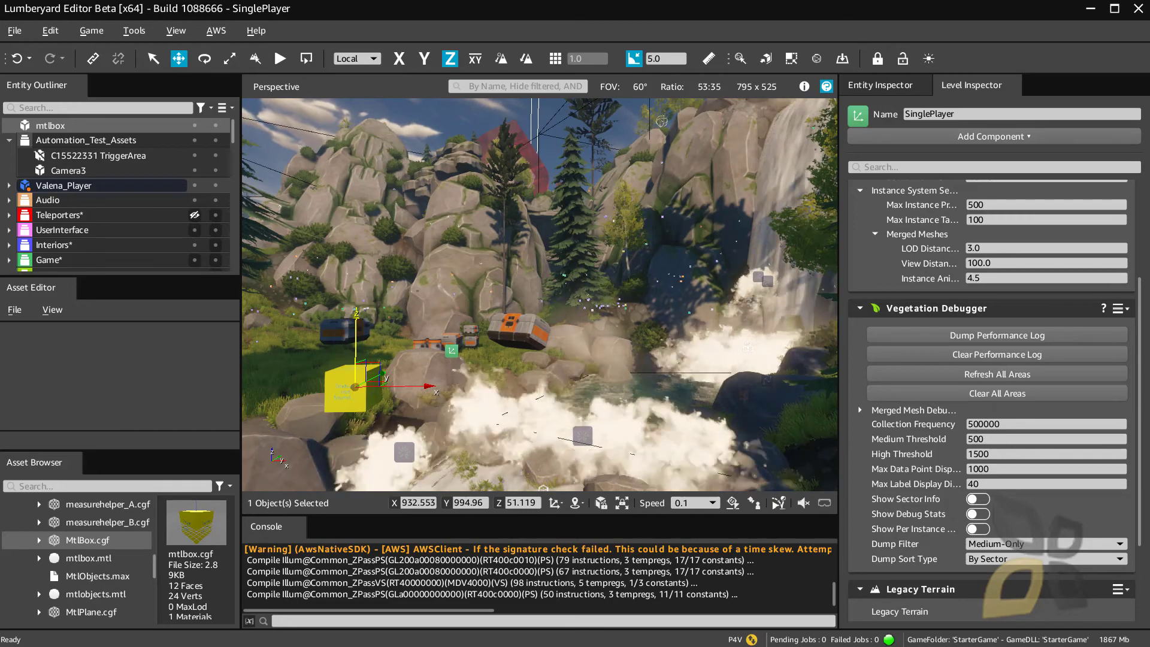
Step: Switch to the web browser and look over the people models on Sketchfab and the free people models on TurboSquid
{"action": "key", "text": "alt+Tab"}
{"action": "mouse_move", "coordinate": [321, 120]}
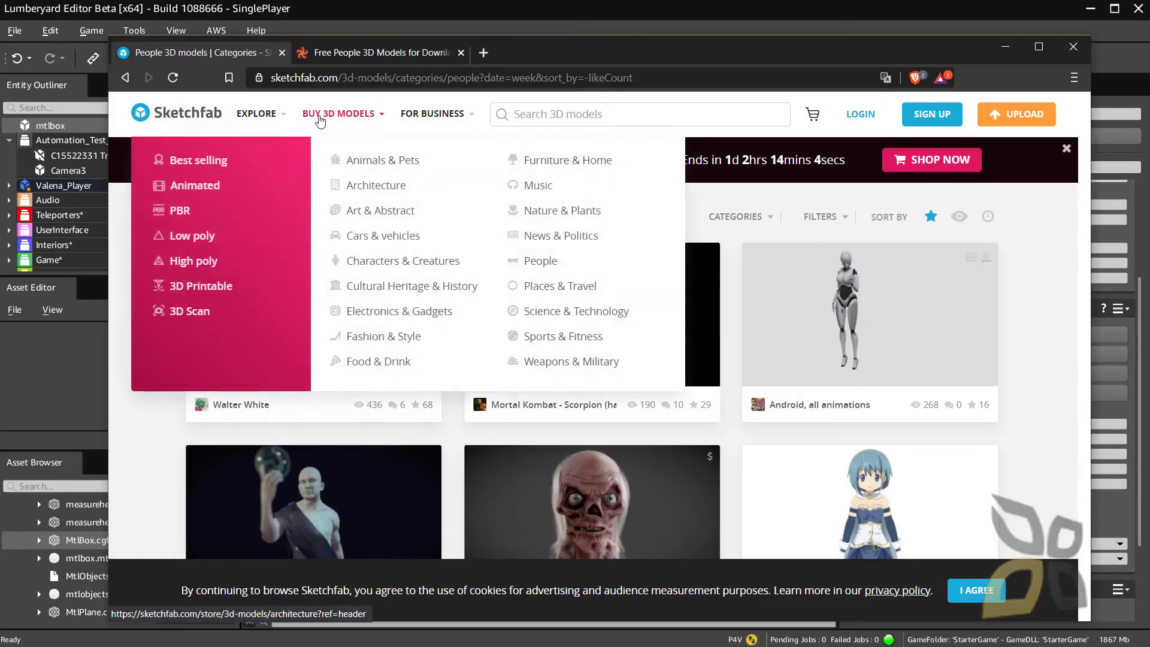
{"action": "left_click_drag", "start_coordinate": [656, 50], "coordinate": [639, 46]}
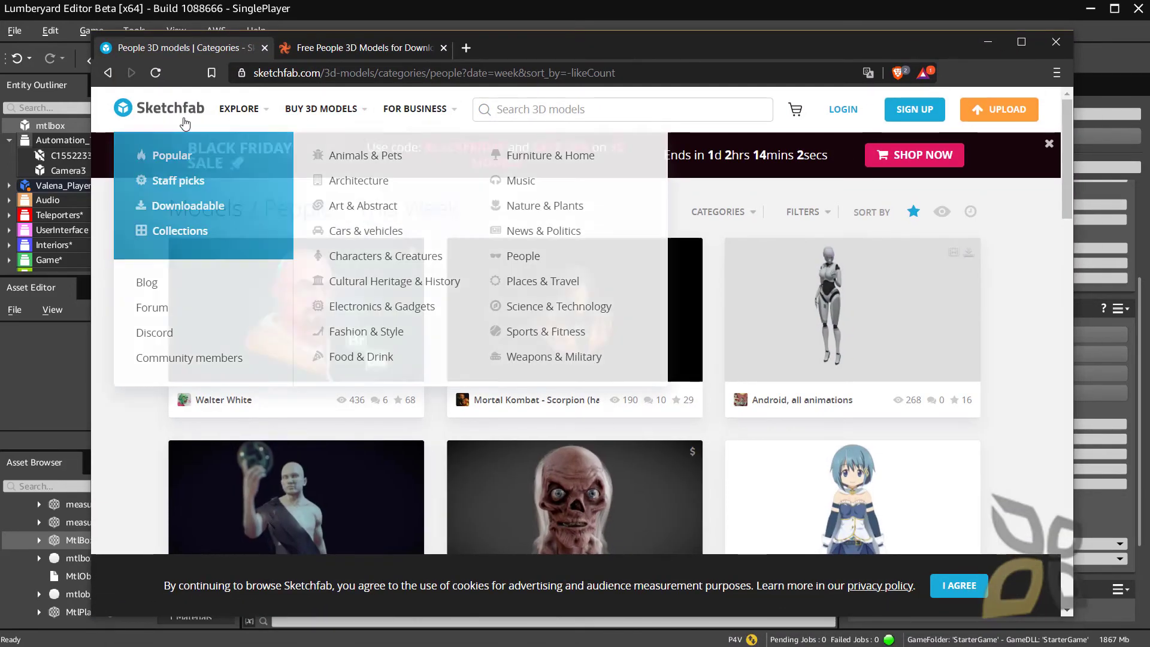
{"action": "left_click", "coordinate": [336, 53]}
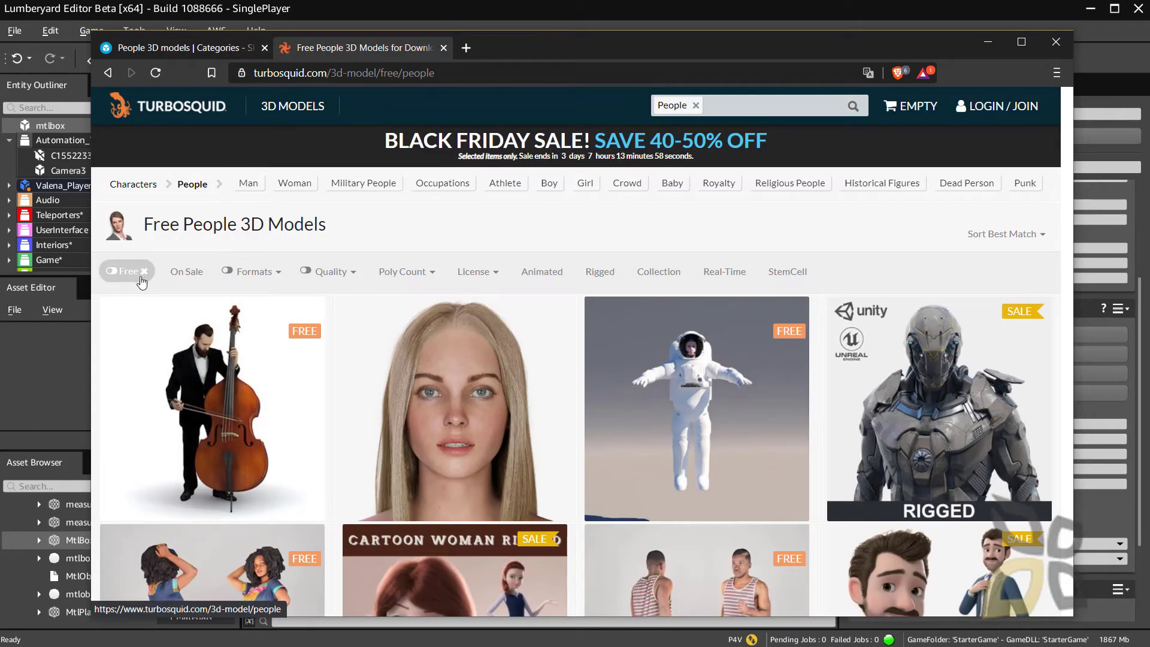
{"action": "scroll", "coordinate": [260, 365], "scroll_direction": "down", "scroll_amount": 1}
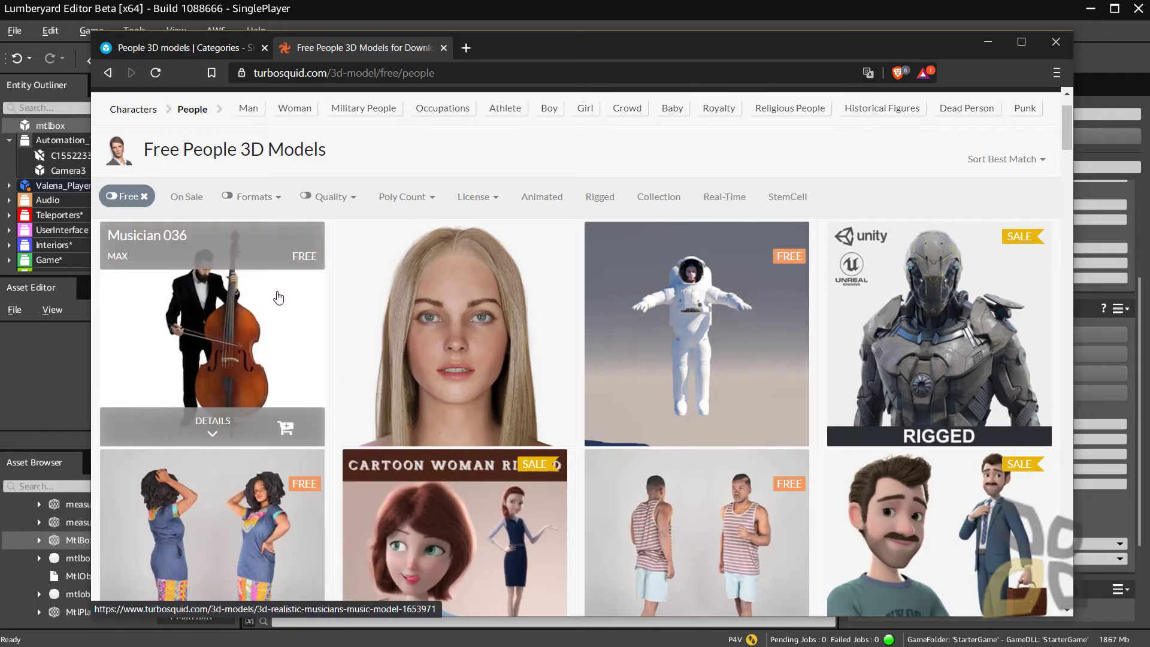
{"action": "mouse_move", "coordinate": [276, 201]}
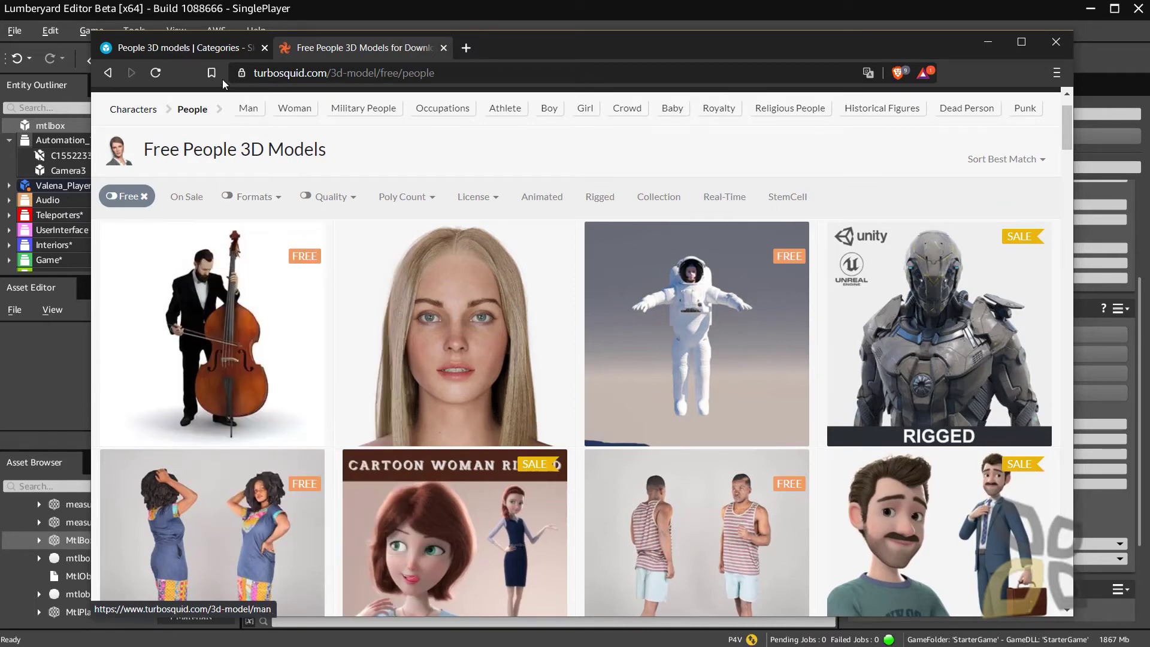
{"action": "left_click", "coordinate": [183, 48]}
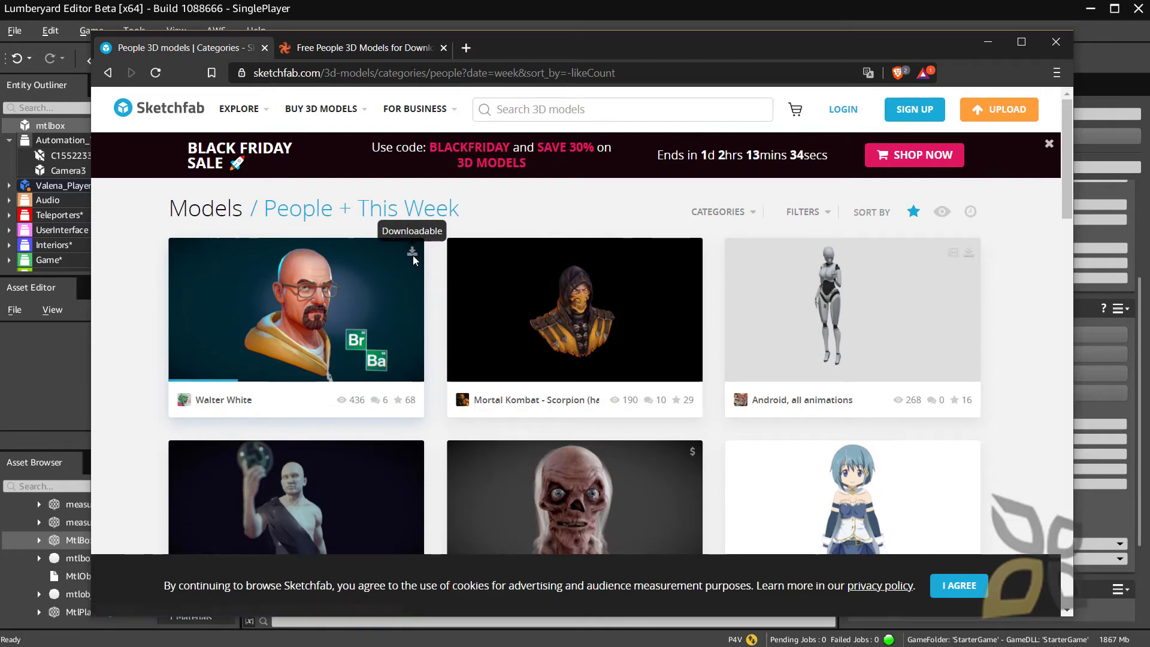
{"action": "scroll", "coordinate": [692, 325], "scroll_direction": "down", "scroll_amount": 3}
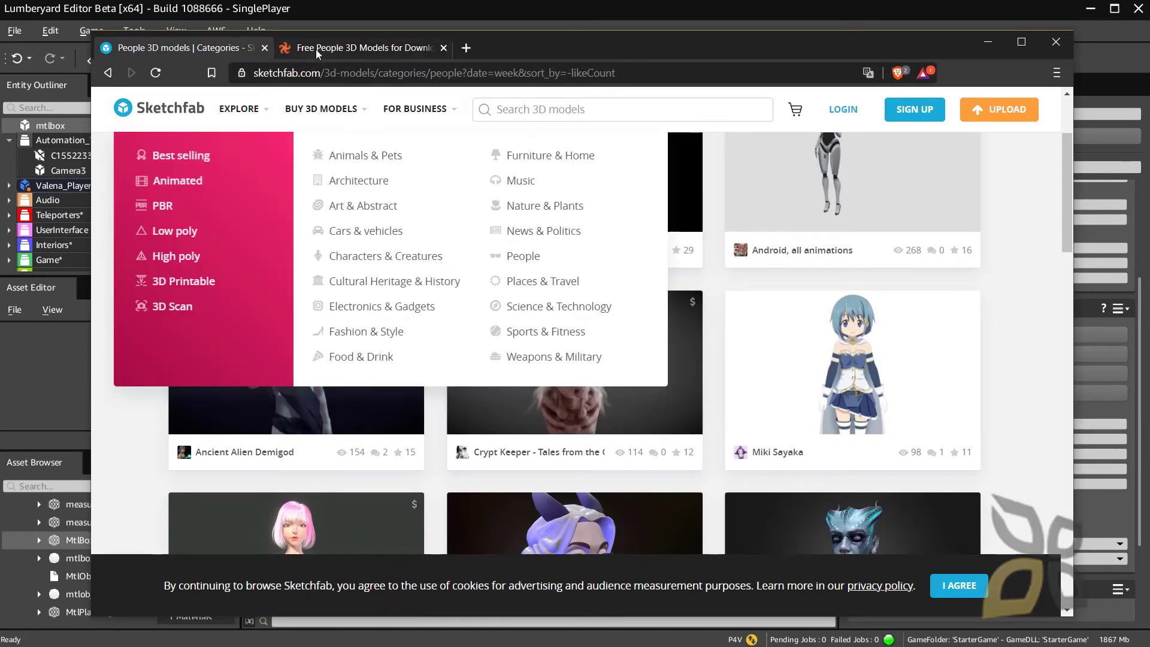
Step: Browse TurboSquid's free people models and close the browser to return to the Lumberyard Editor
{"action": "left_click", "coordinate": [353, 48]}
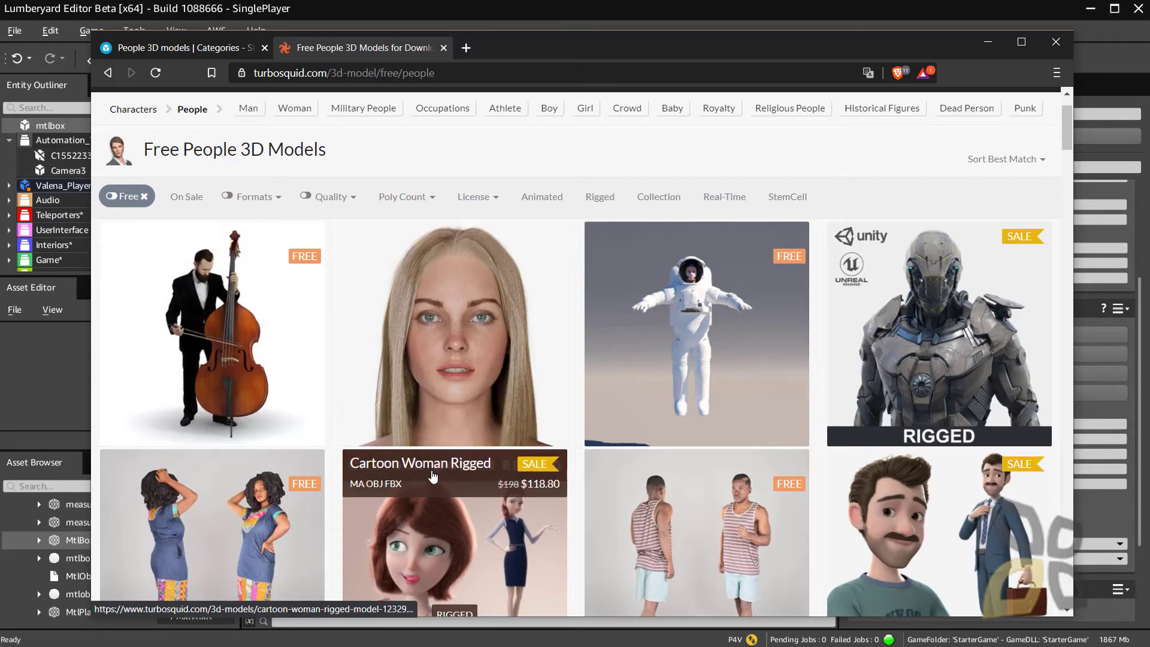
{"action": "scroll", "coordinate": [351, 470], "scroll_direction": "down", "scroll_amount": 5}
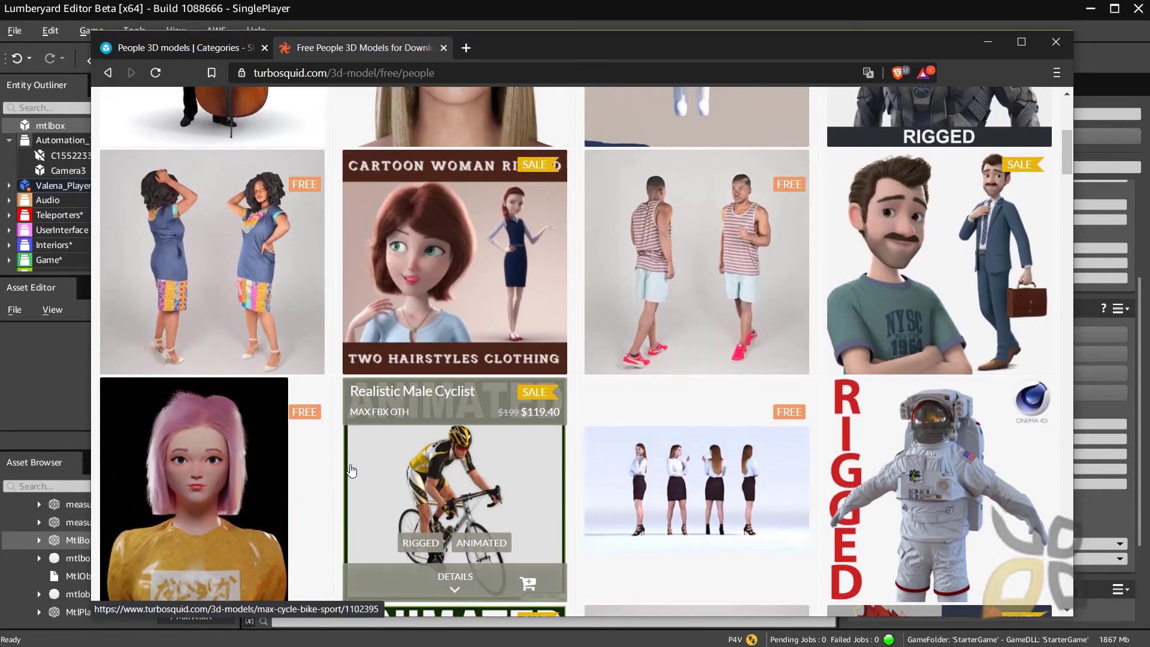
{"action": "scroll", "coordinate": [351, 470], "scroll_direction": "down", "scroll_amount": 8}
{"action": "scroll", "coordinate": [309, 432], "scroll_direction": "up", "scroll_amount": 5}
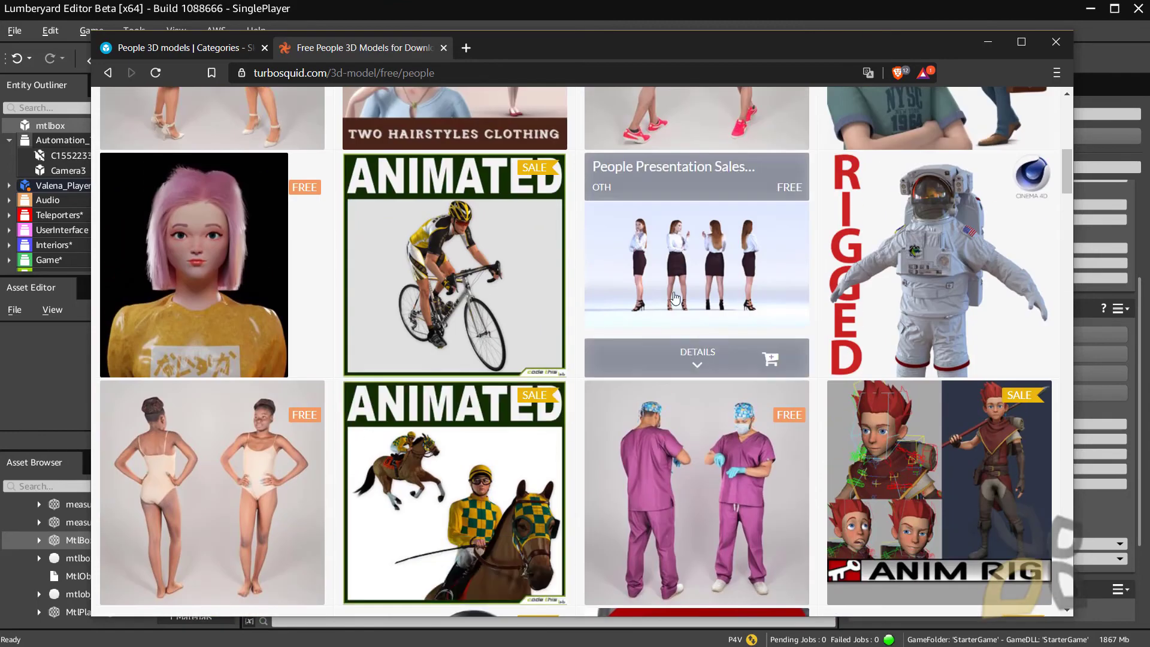
{"action": "scroll", "coordinate": [675, 298], "scroll_direction": "up", "scroll_amount": 8}
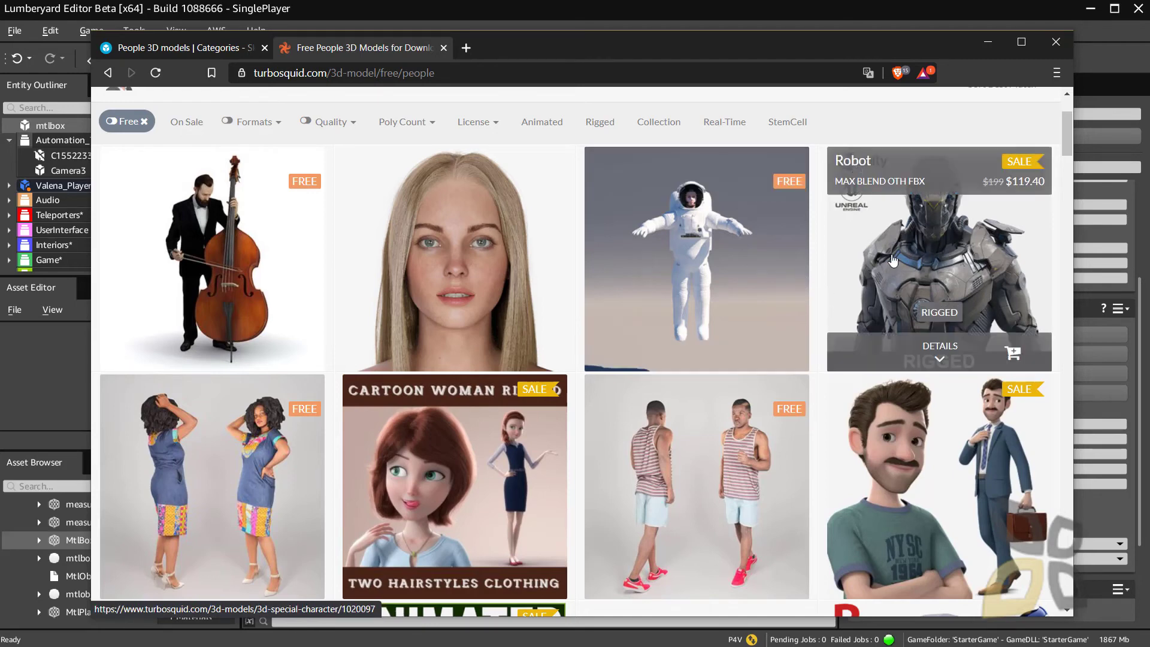
{"action": "left_click", "coordinate": [1052, 48]}
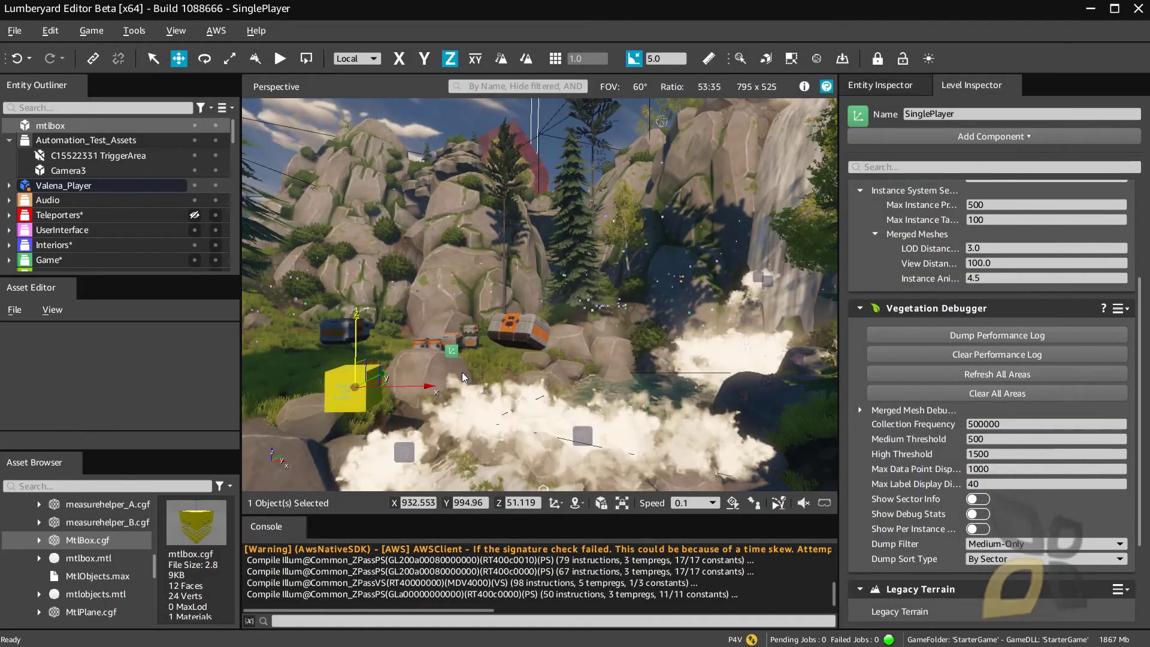
Step: Select crate_long_01 in the viewport, and move the mtlbox entity to about X 932.953, Y 995.16, Z 52.005
{"action": "left_click", "coordinate": [490, 368]}
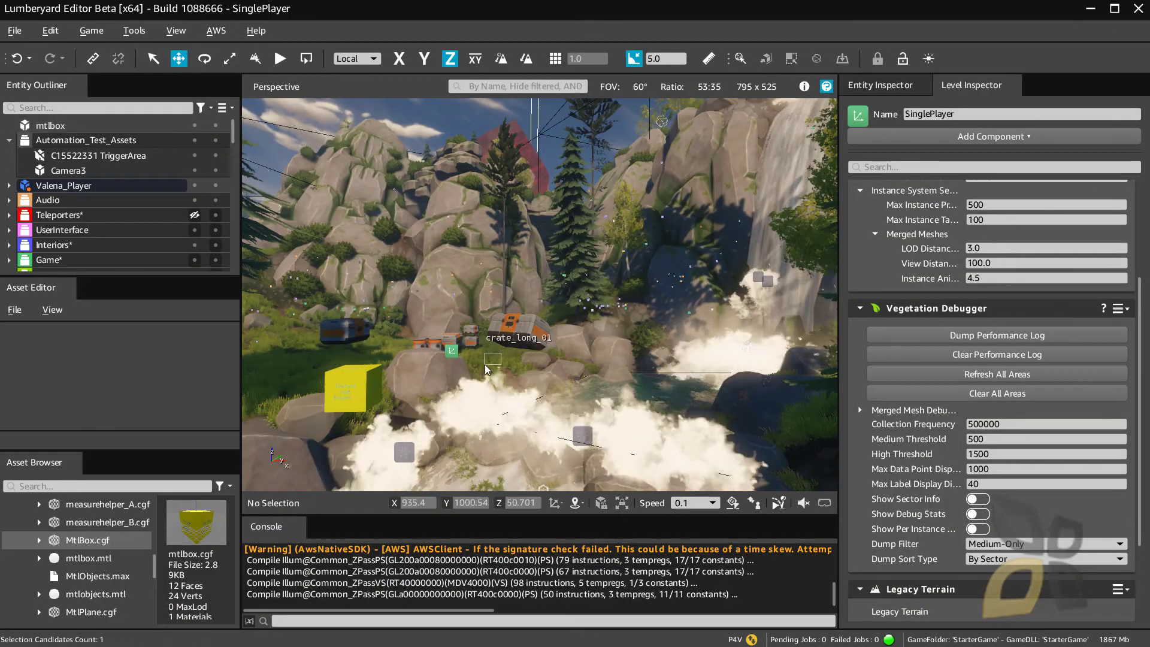
{"action": "left_click", "coordinate": [524, 331]}
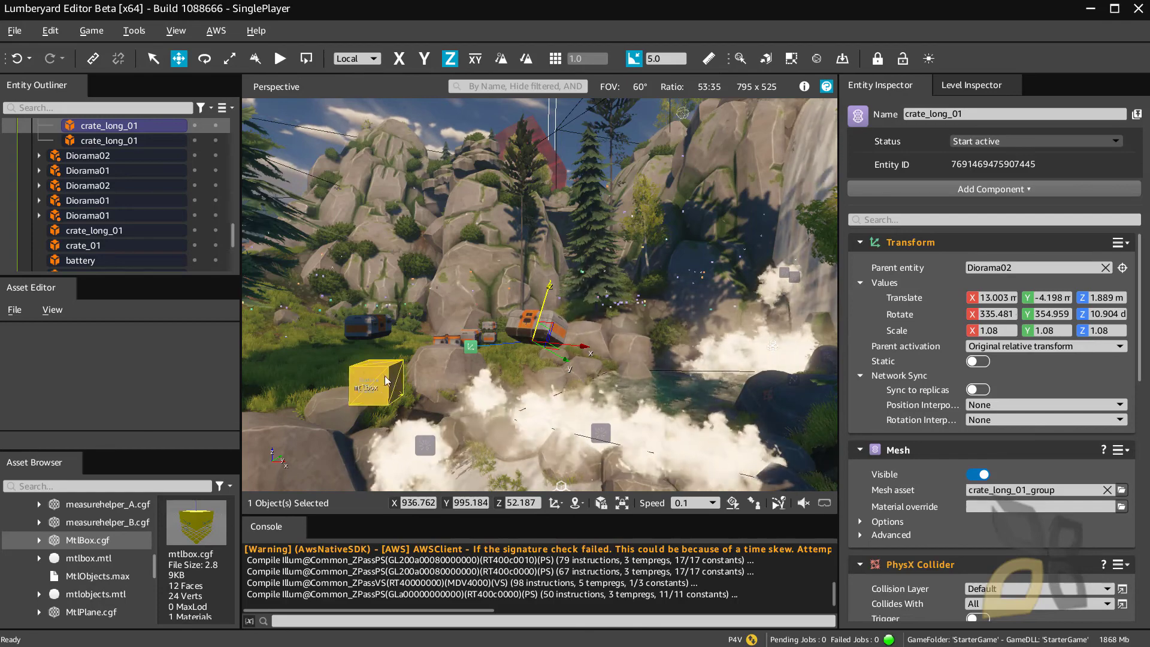
{"action": "left_click_drag", "start_coordinate": [390, 375], "coordinate": [384, 354]}
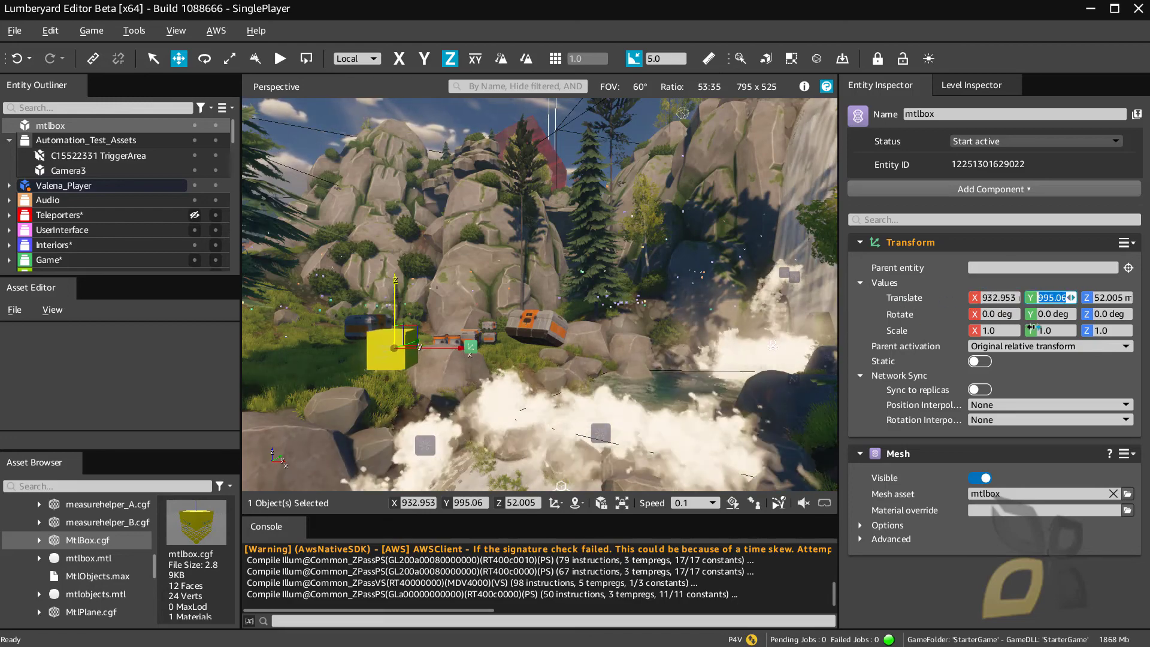
{"action": "left_click_drag", "start_coordinate": [1071, 298], "coordinate": [1082, 297]}
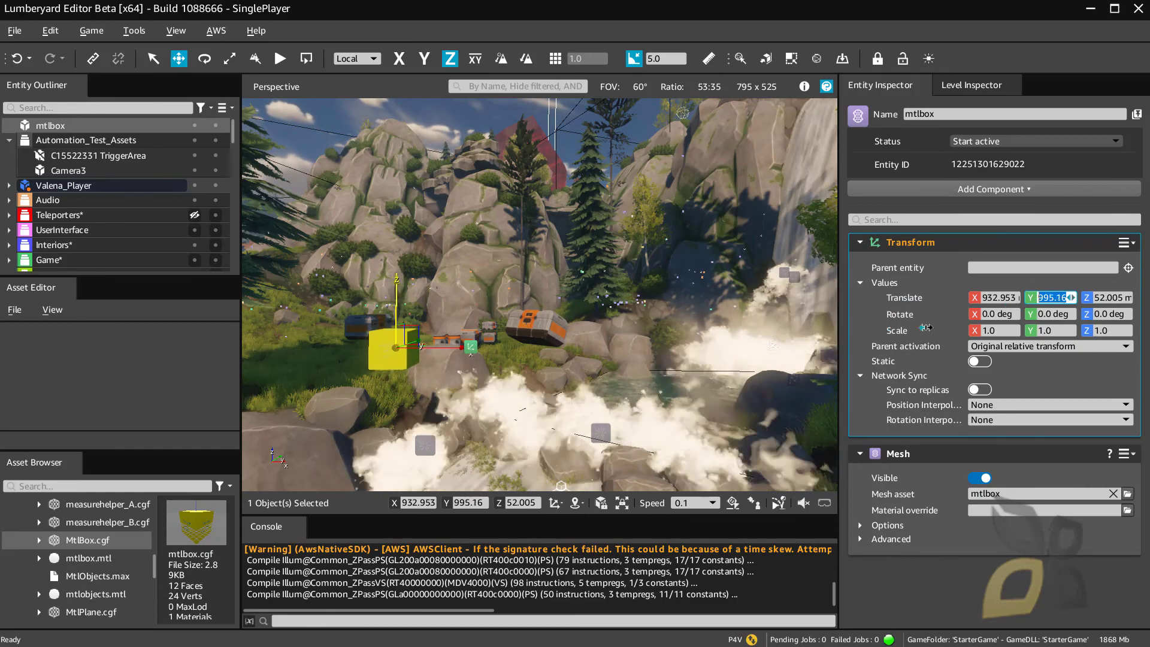
{"action": "key", "text": "Tab"}
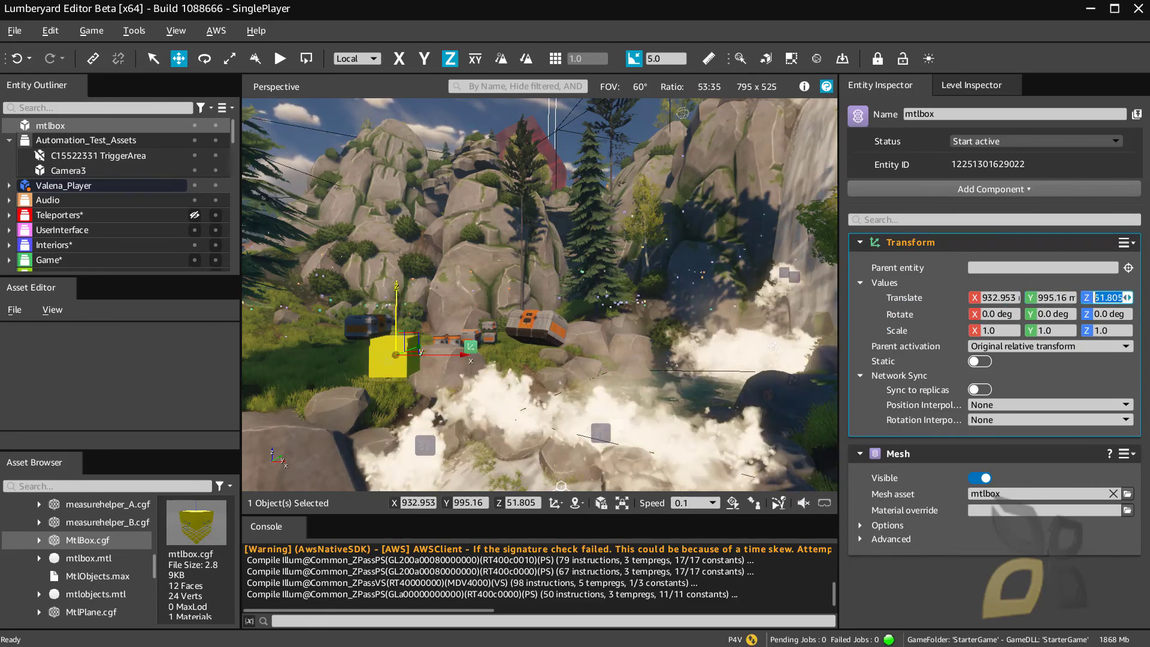
Step: Set the mtlbox entity's X rotation to 0.3 degrees
{"action": "left_click", "coordinate": [1006, 314]}
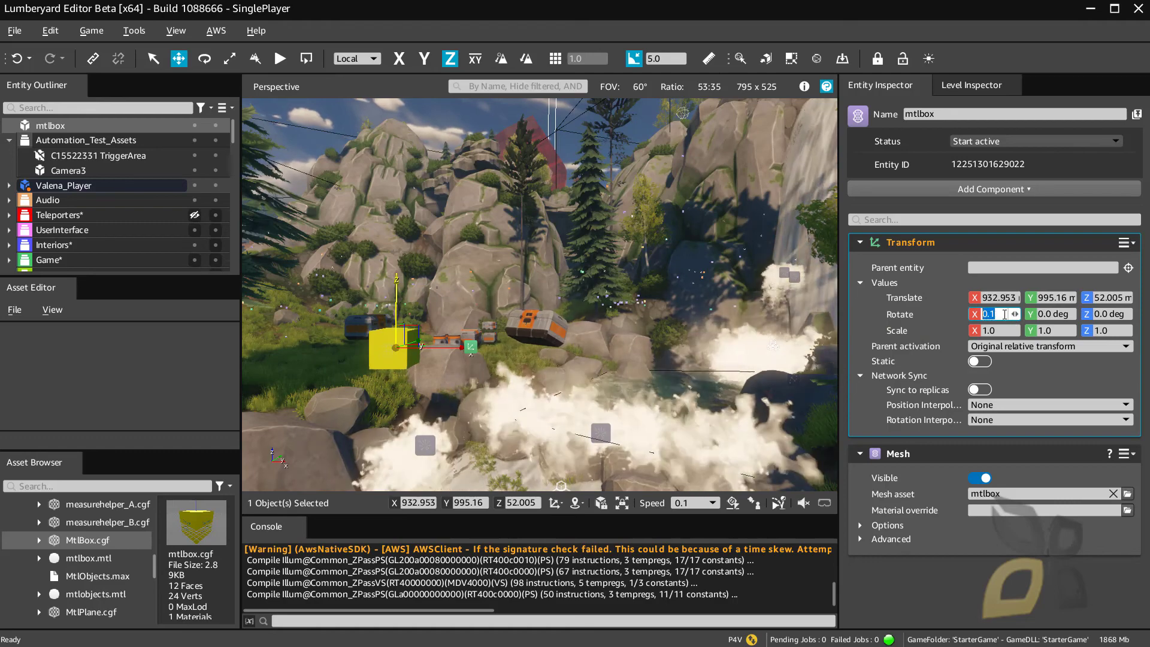
{"action": "scroll", "coordinate": [1017, 313], "scroll_direction": "up", "scroll_amount": 2}
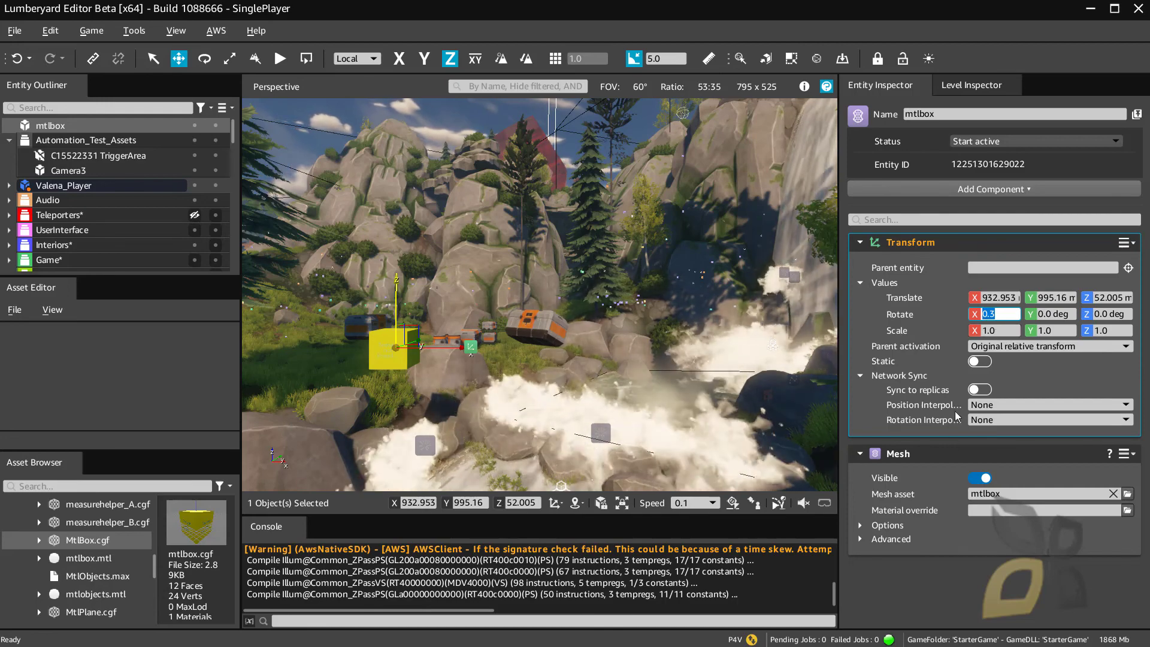
{"action": "left_click", "coordinate": [897, 455]}
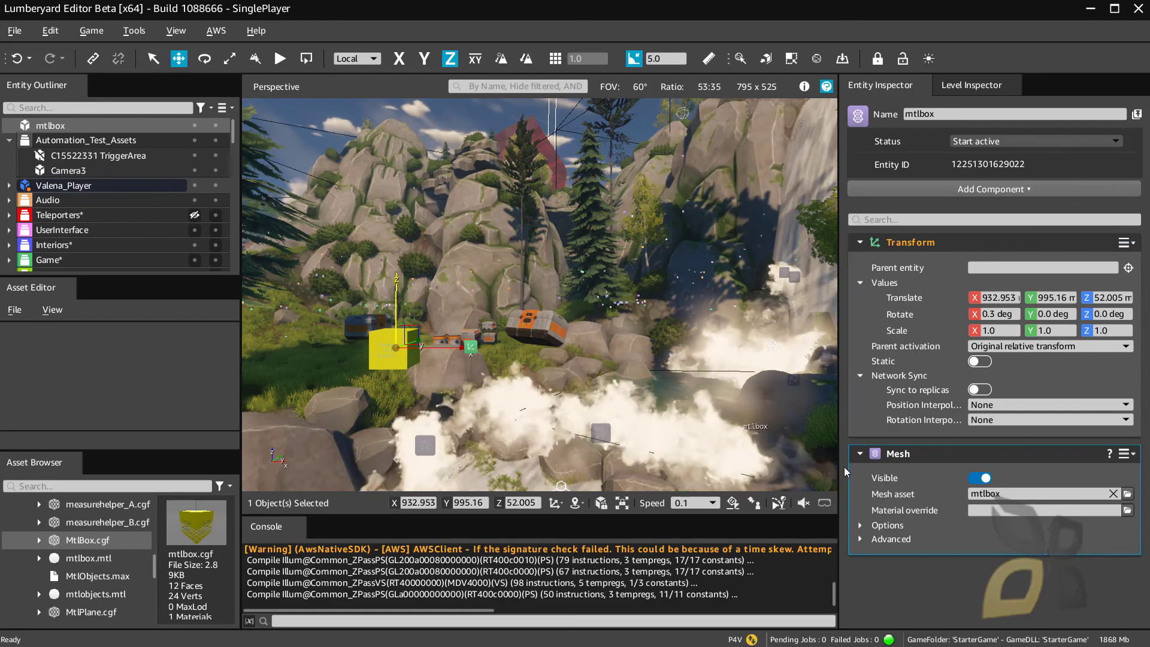
Step: Toggle mtlbox's mesh visibility off and on, and look through the static meshes available for its mesh asset without choosing one
{"action": "left_click", "coordinate": [989, 480]}
{"action": "left_click", "coordinate": [989, 480]}
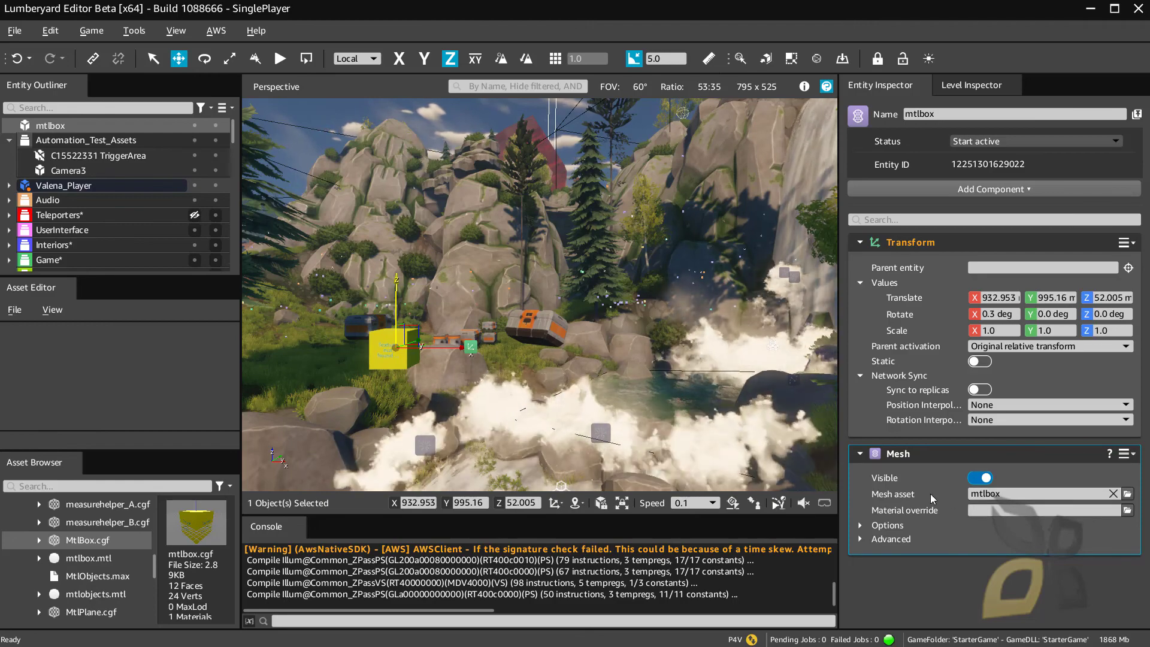
{"action": "left_click", "coordinate": [1127, 495]}
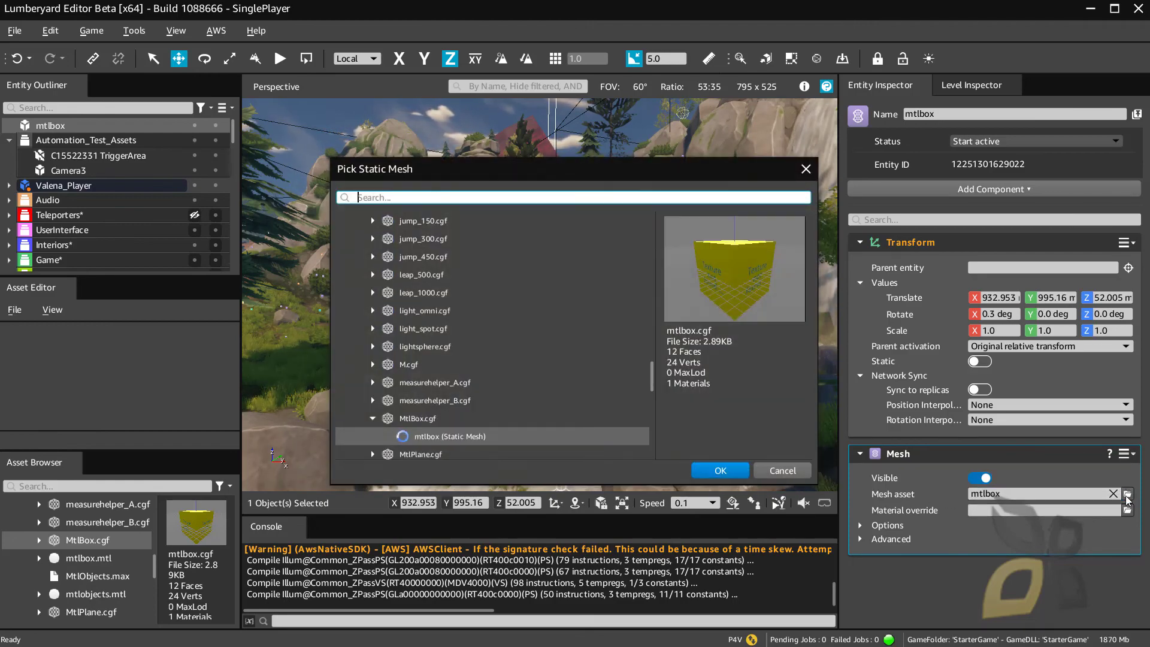
{"action": "left_click", "coordinate": [405, 439]}
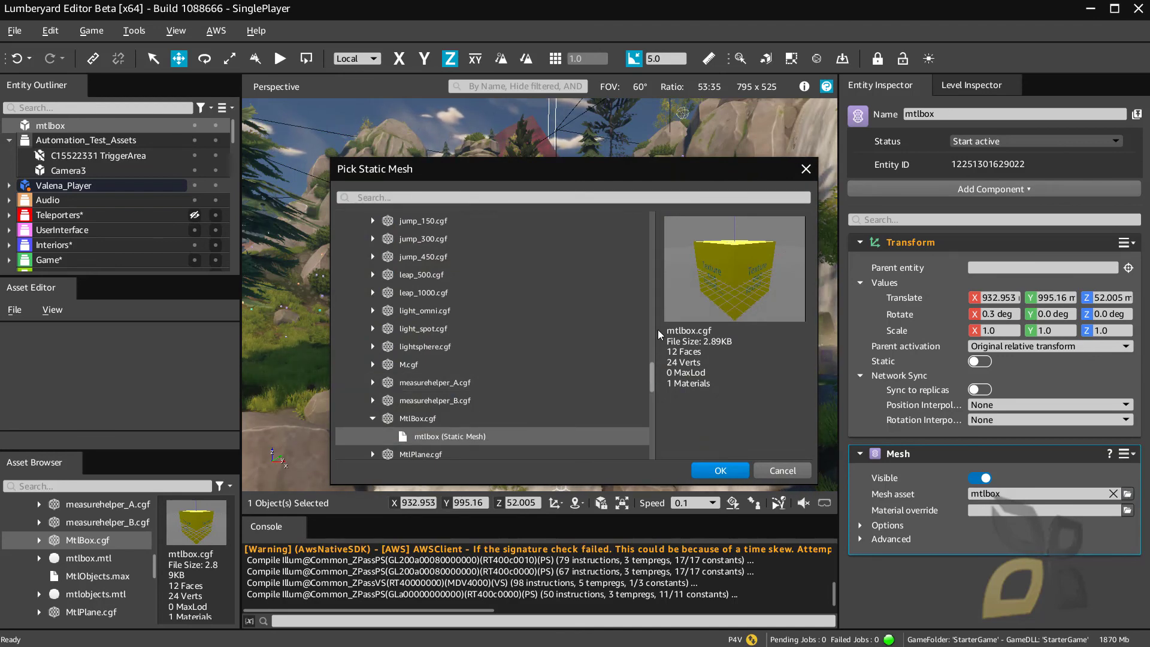
{"action": "left_click_drag", "start_coordinate": [652, 369], "coordinate": [664, 214]}
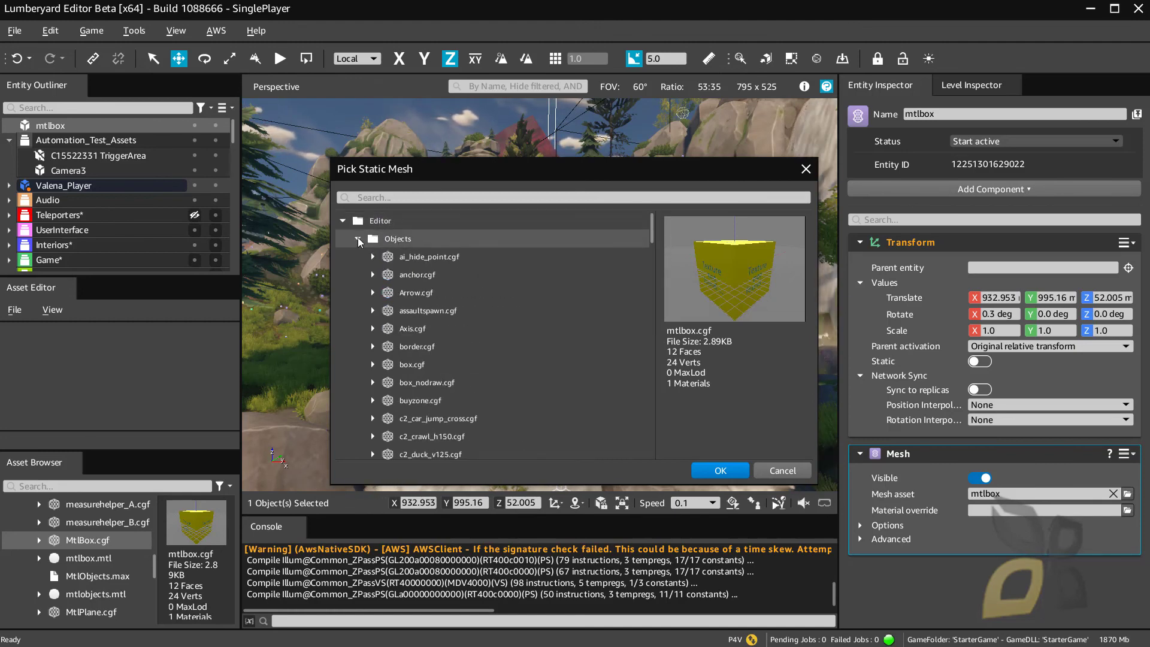
{"action": "left_click", "coordinate": [358, 240]}
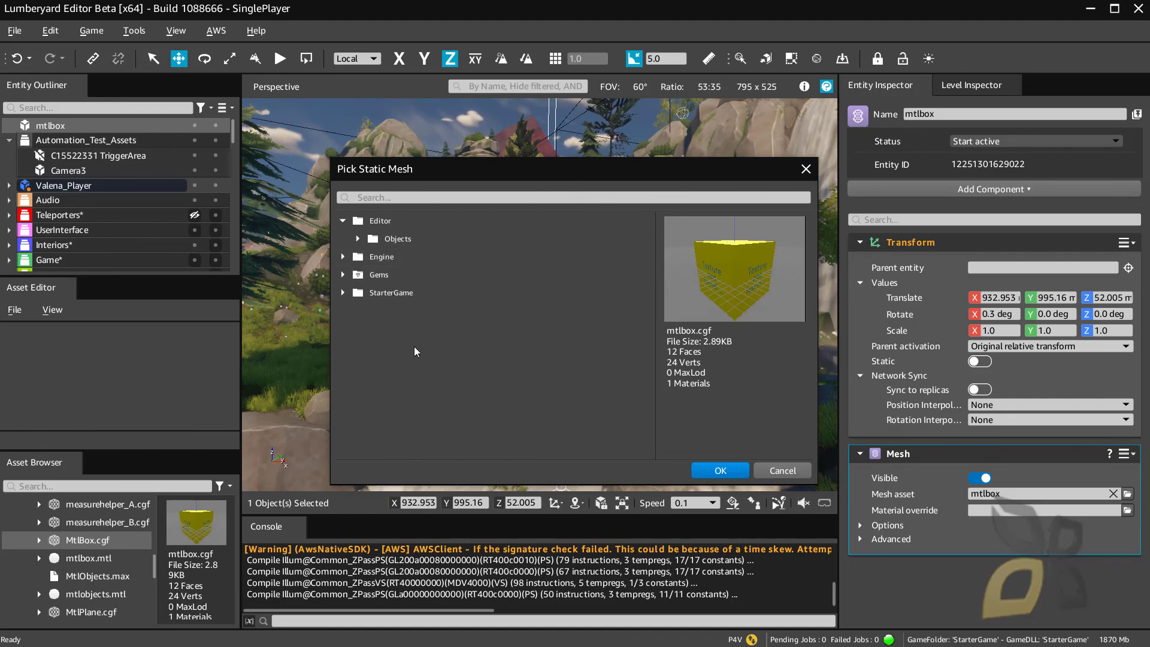
{"action": "left_click", "coordinate": [800, 475]}
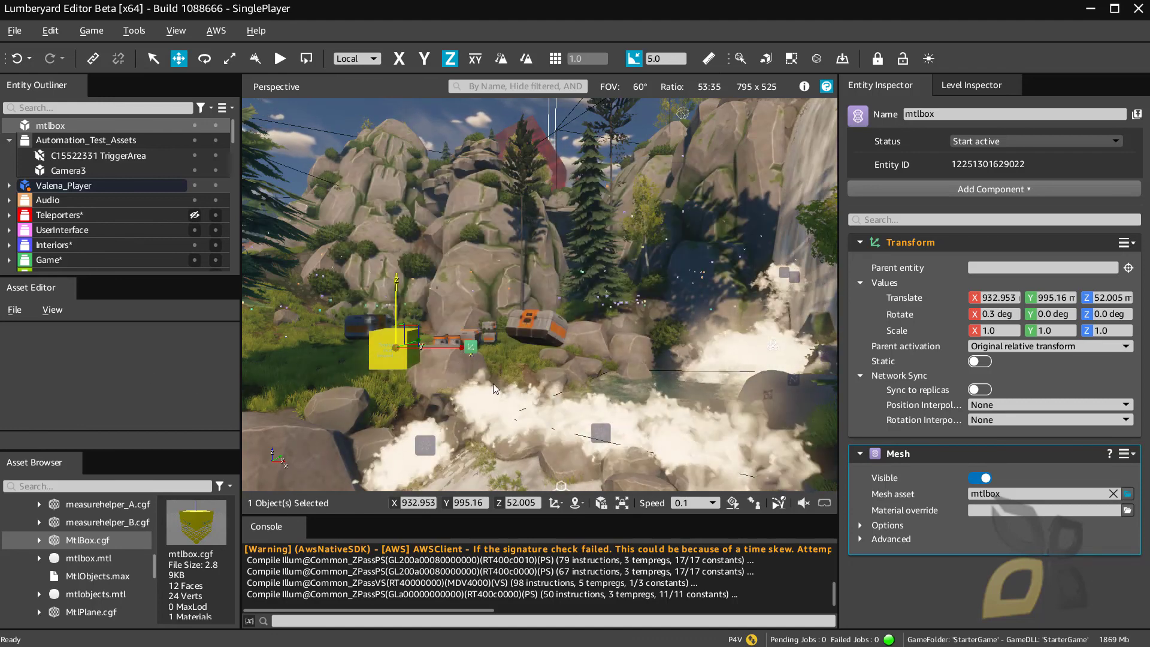
Step: Clear the entity selection and show the SinglePlayer level's own properties
{"action": "left_click", "coordinate": [516, 384]}
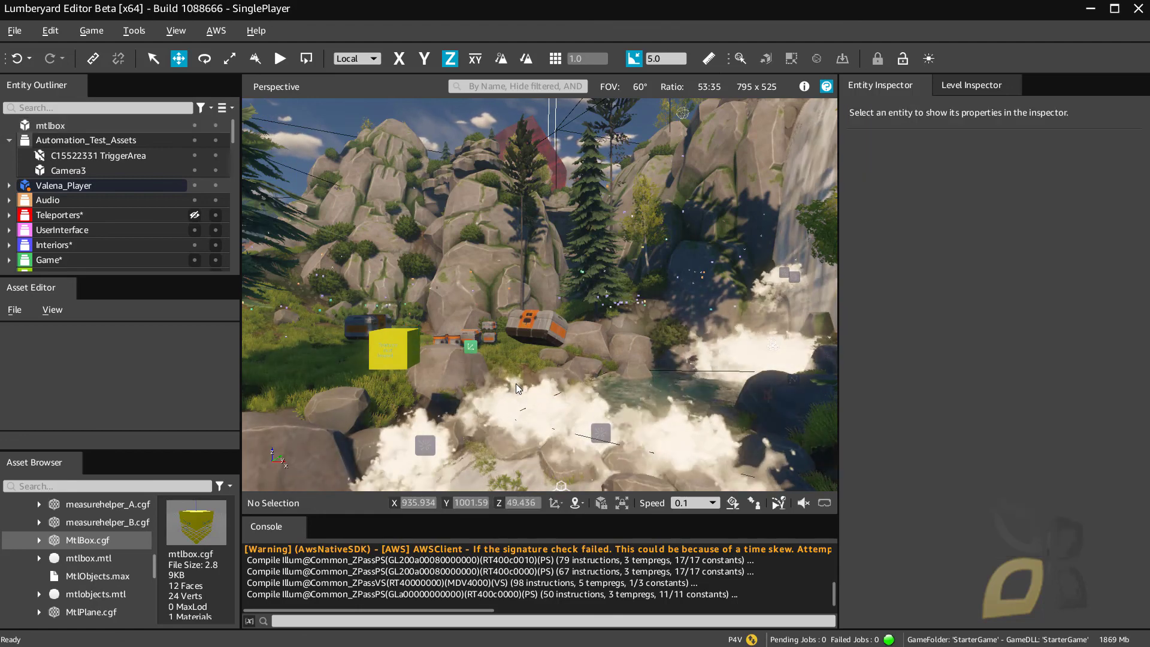
{"action": "left_click", "coordinate": [968, 85]}
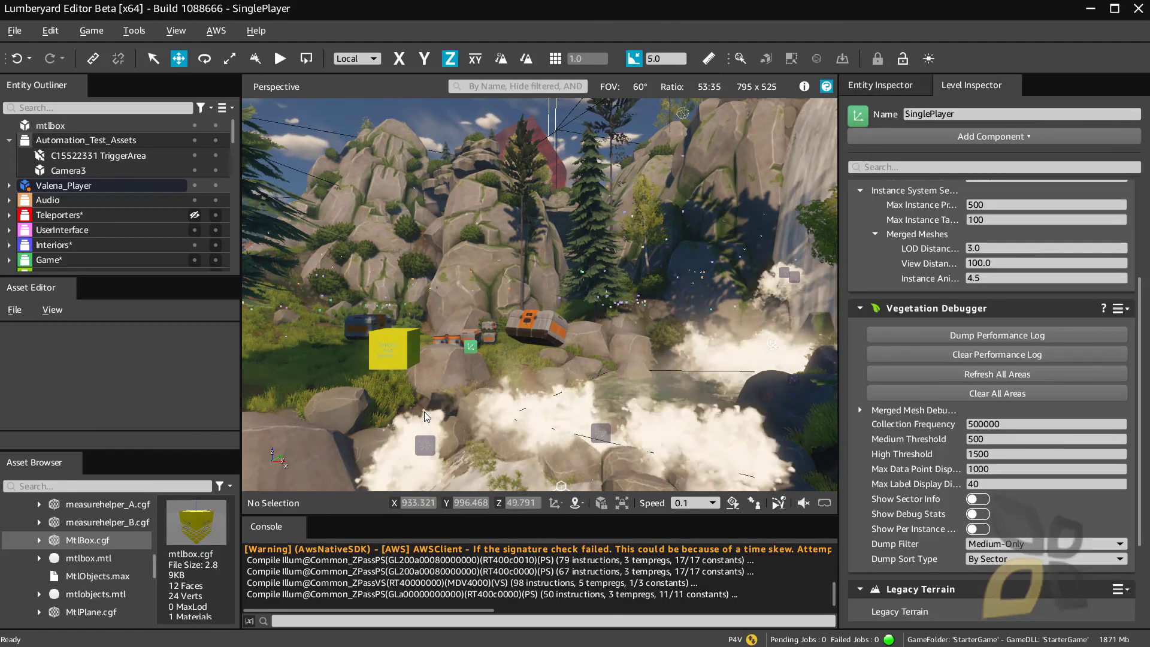